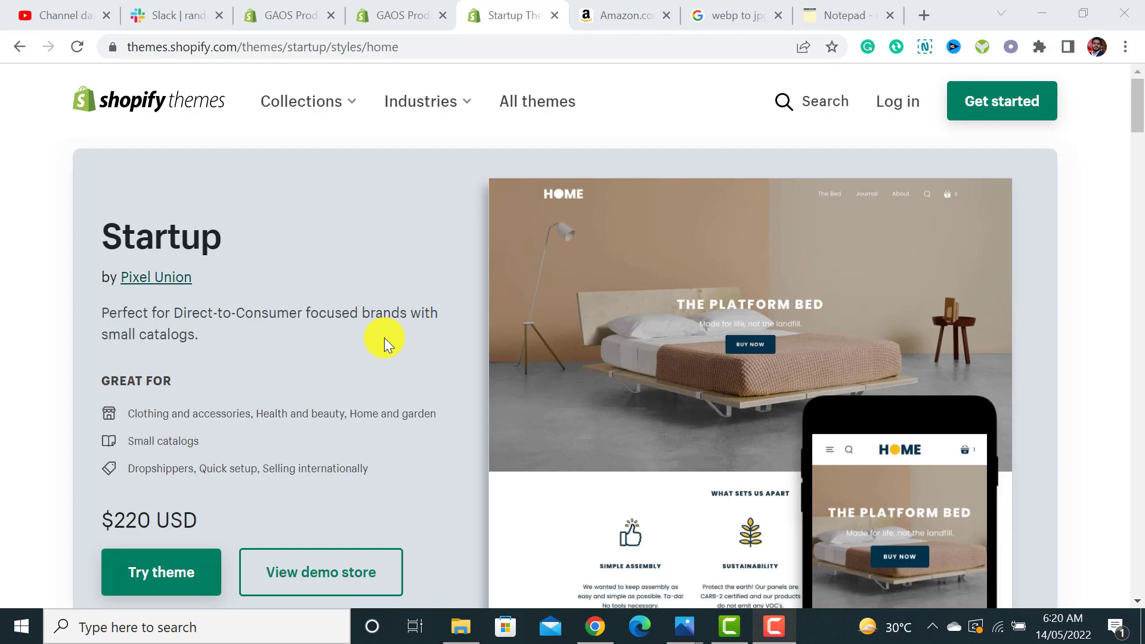
# Step: Open the Startup theme's demo store and look through its home page down to the product section
pyautogui.scroll(-1, 384, 340)
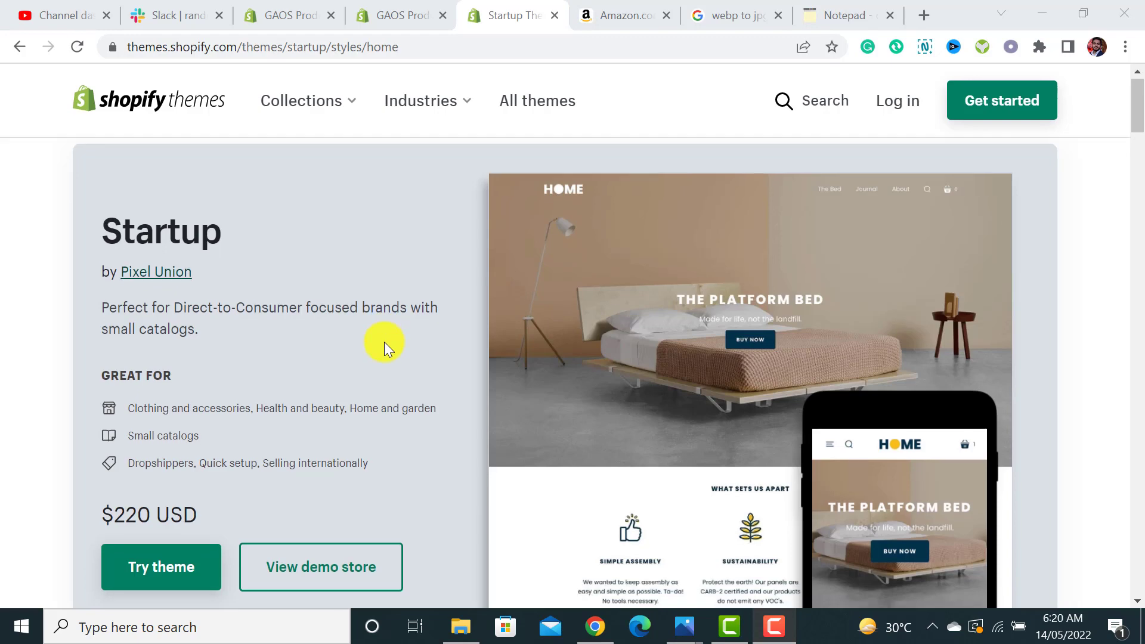
pyautogui.click(346, 493)
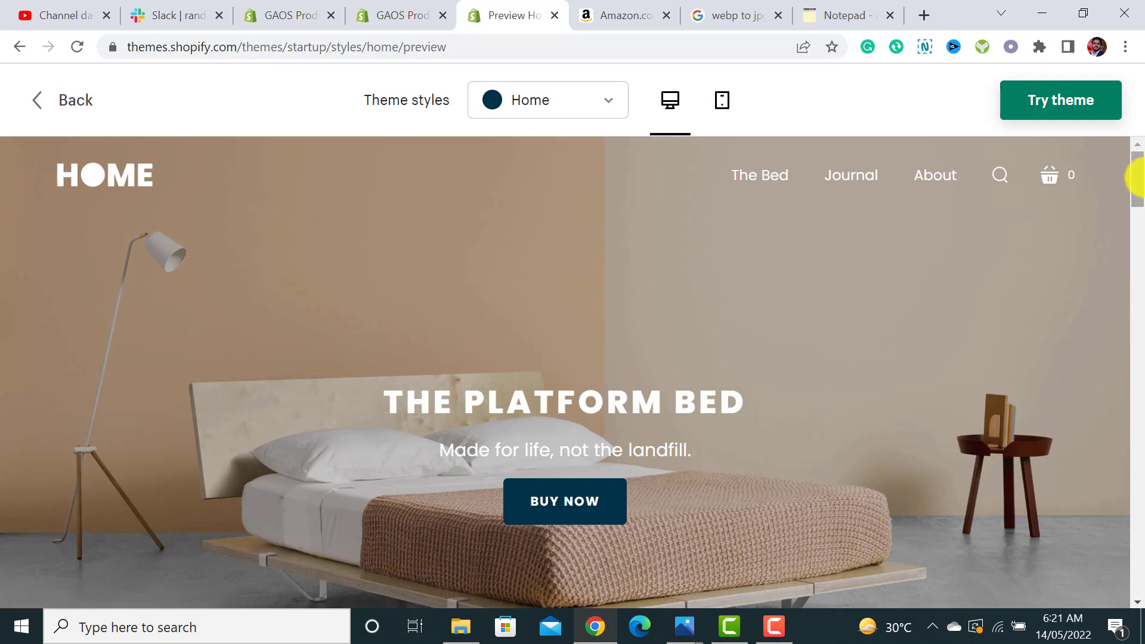
pyautogui.moveTo(1136, 177); pyautogui.dragTo(1141, 363)
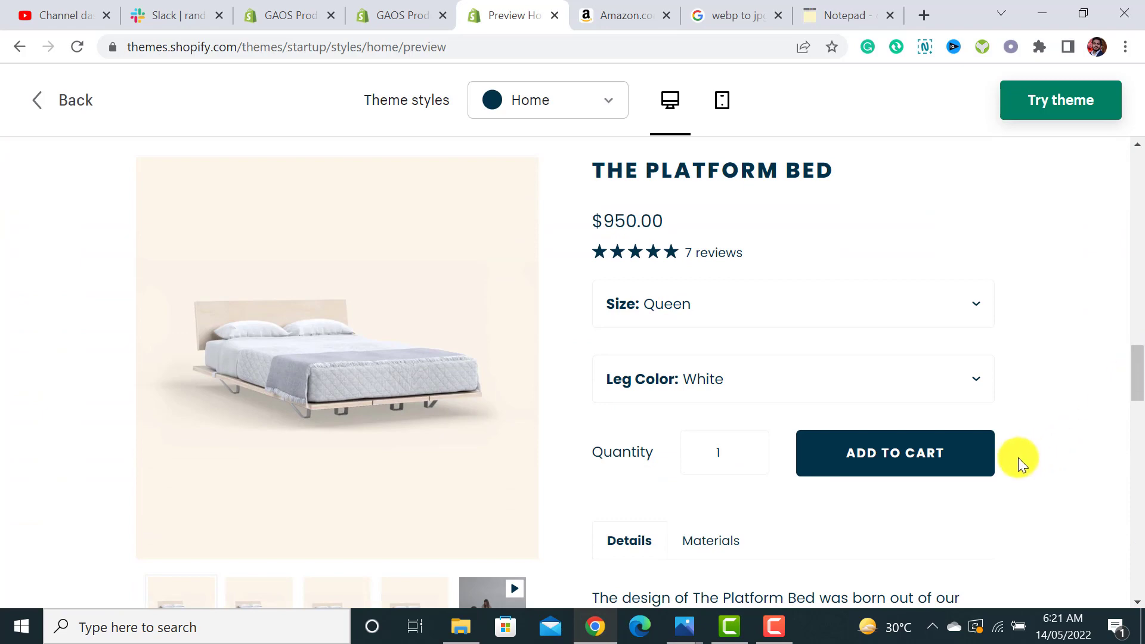
pyautogui.moveTo(1135, 373); pyautogui.dragTo(1136, 149)
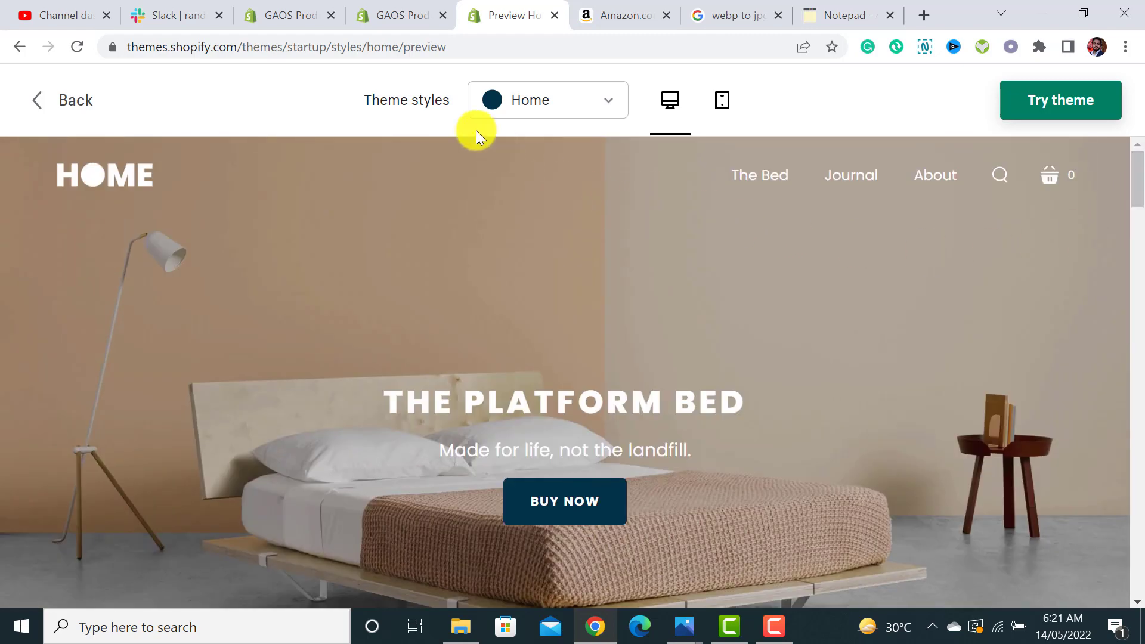
# Step: Switch to the GAOS Products store admin, review its theme library and open the store's Navigation page
pyautogui.click(390, 15)
pyautogui.scroll(-5, 1139, 339)
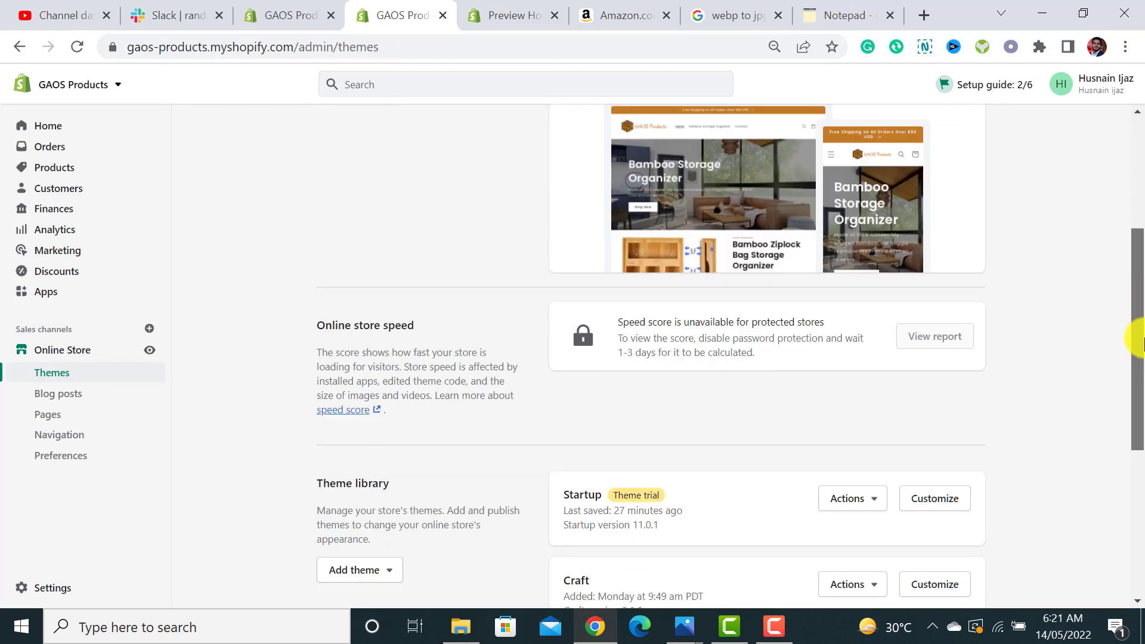
pyautogui.moveTo(1139, 339); pyautogui.dragTo(1132, 427)
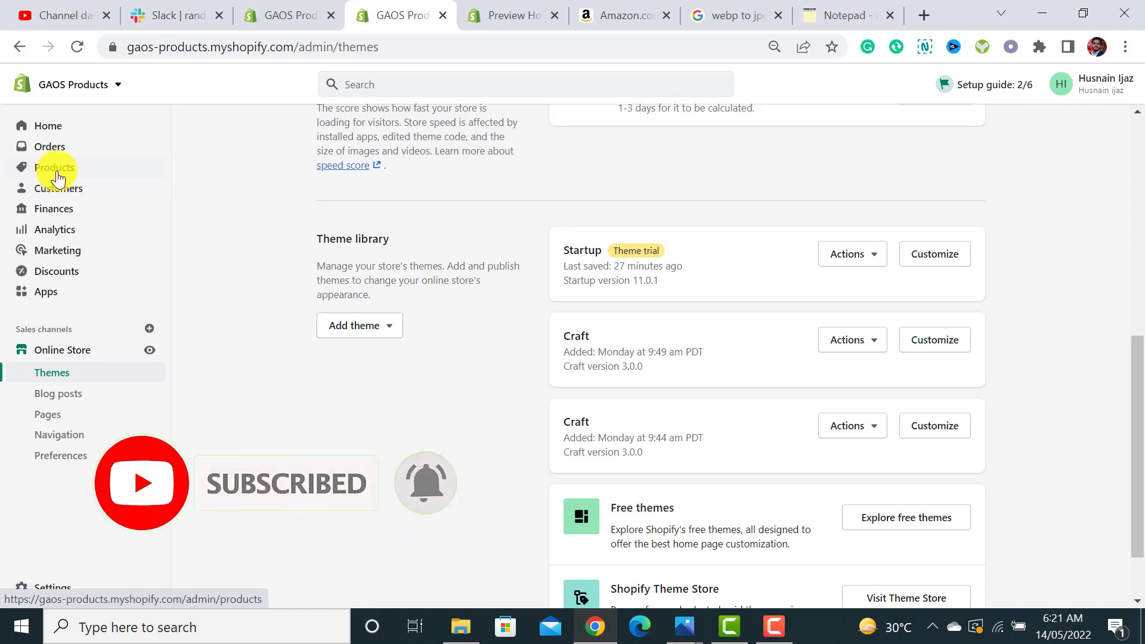
pyautogui.click(110, 445)
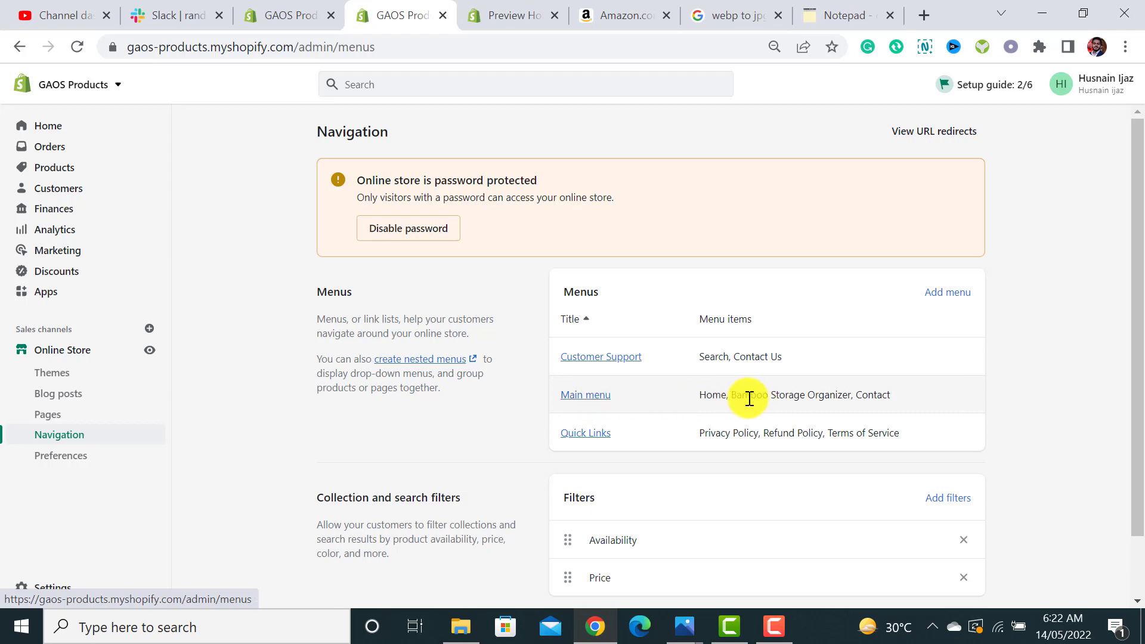
# Step: Compare the header and footer menus of the Startup demo store with the menus on the store's Navigation page
pyautogui.click(506, 17)
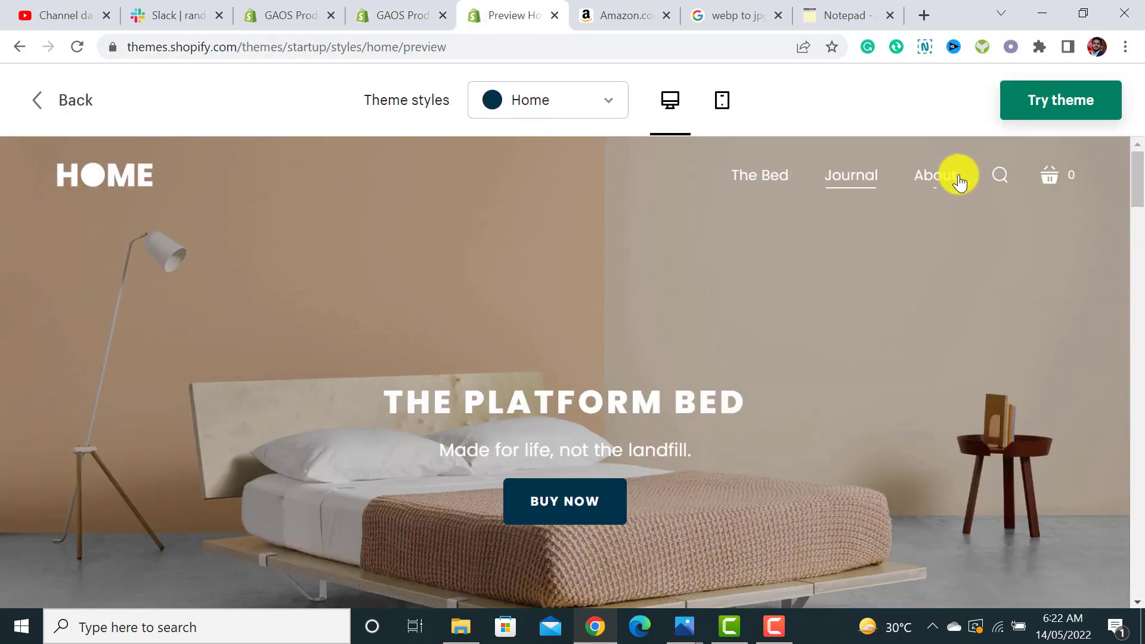
pyautogui.click(382, 15)
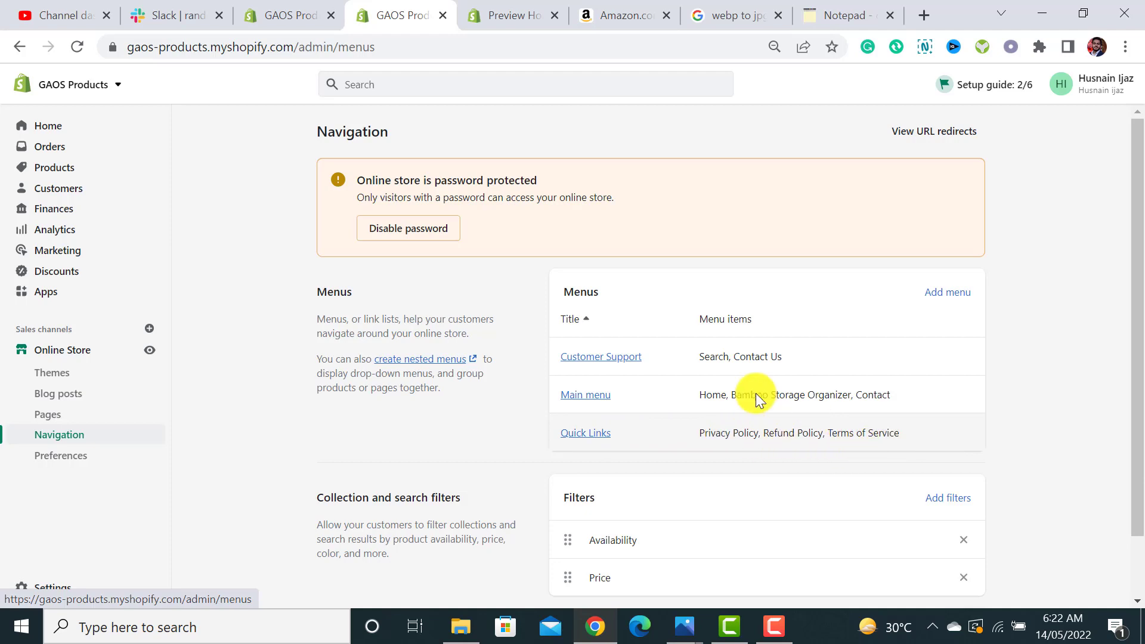
pyautogui.click(522, 16)
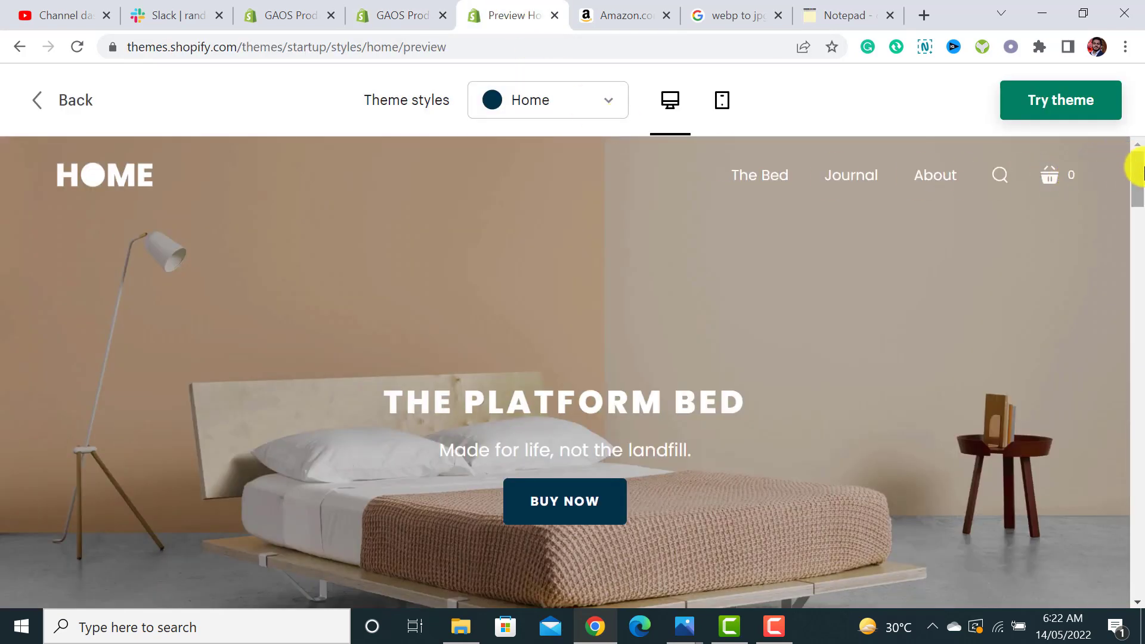
pyautogui.moveTo(1140, 175); pyautogui.dragTo(1139, 566)
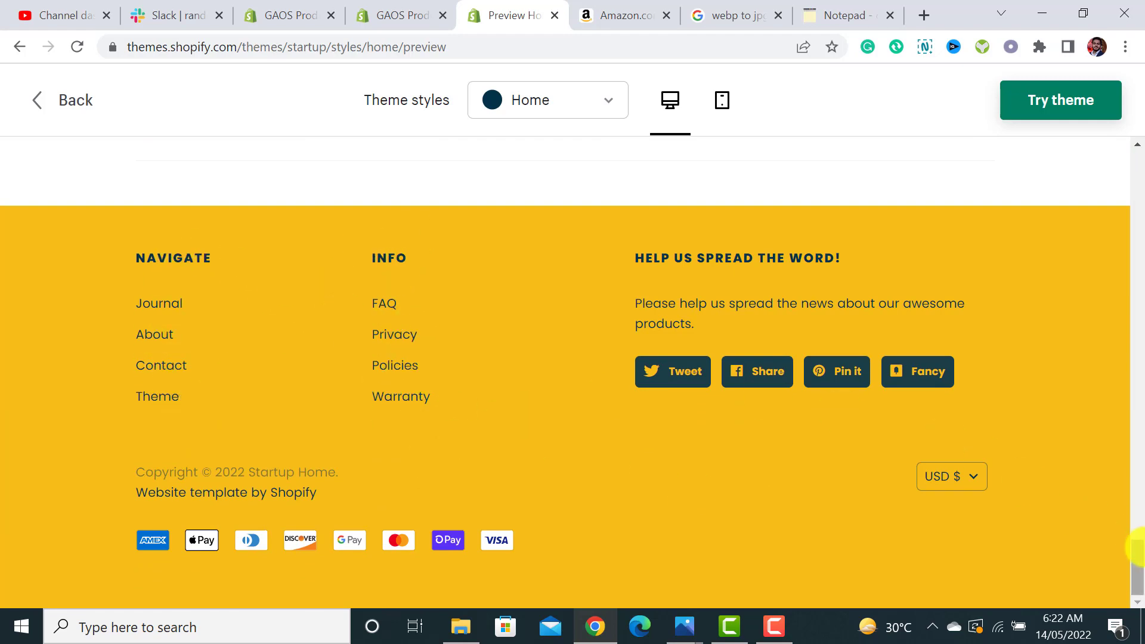
pyautogui.moveTo(1135, 542); pyautogui.dragTo(1135, 146)
pyautogui.click(412, 13)
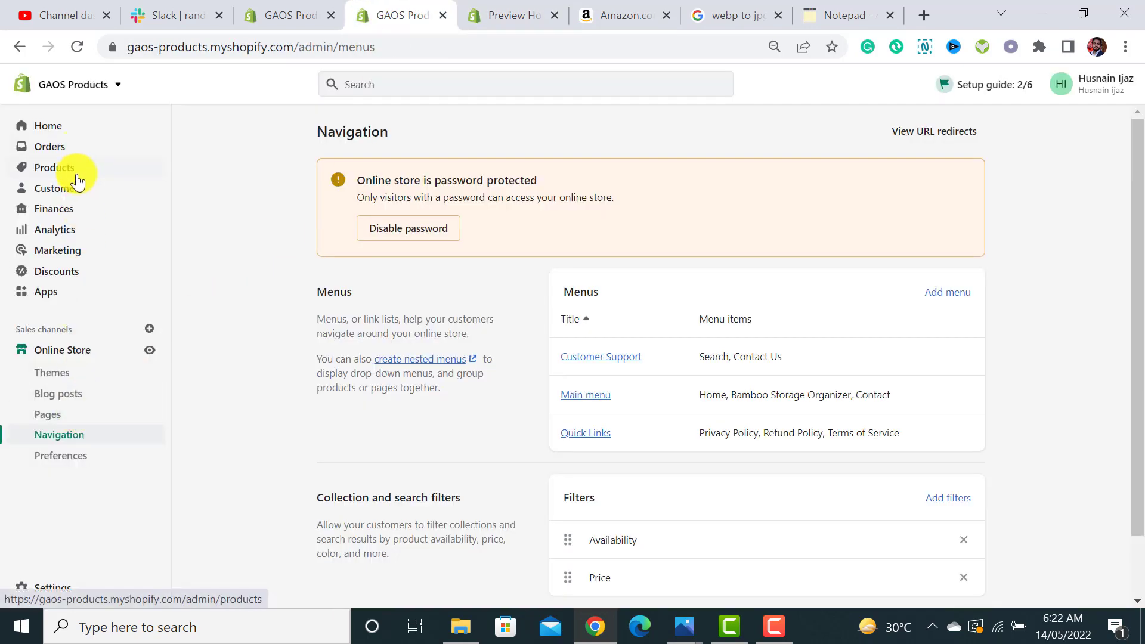
# Step: Return to the store's themes and open the Startup trial theme for customization
pyautogui.click(19, 48)
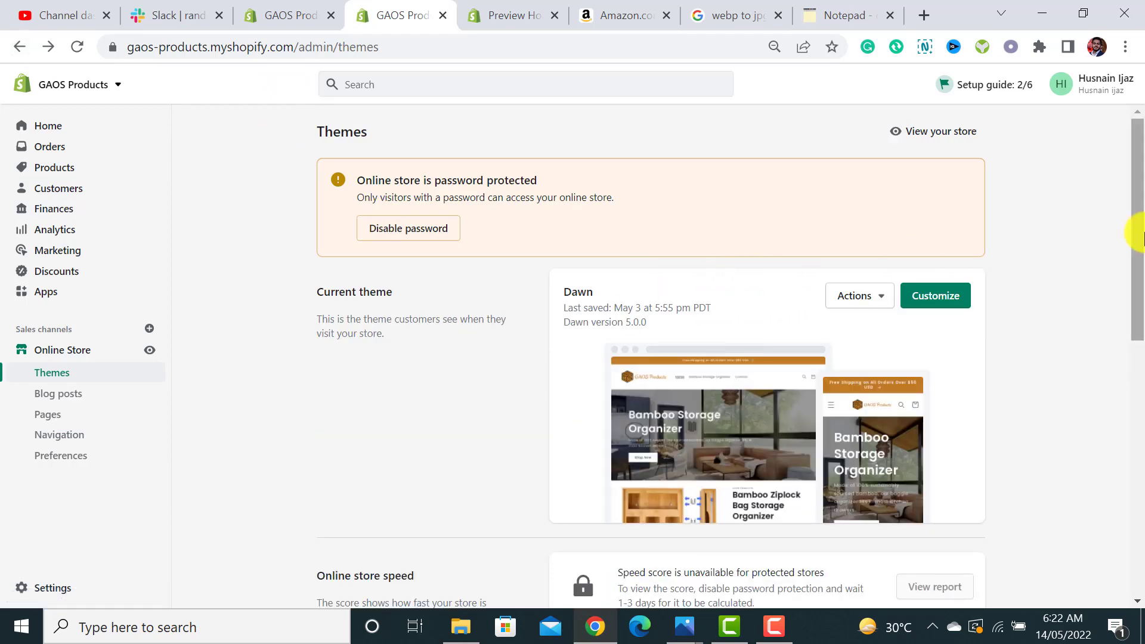
pyautogui.moveTo(1135, 227); pyautogui.dragTo(1128, 444)
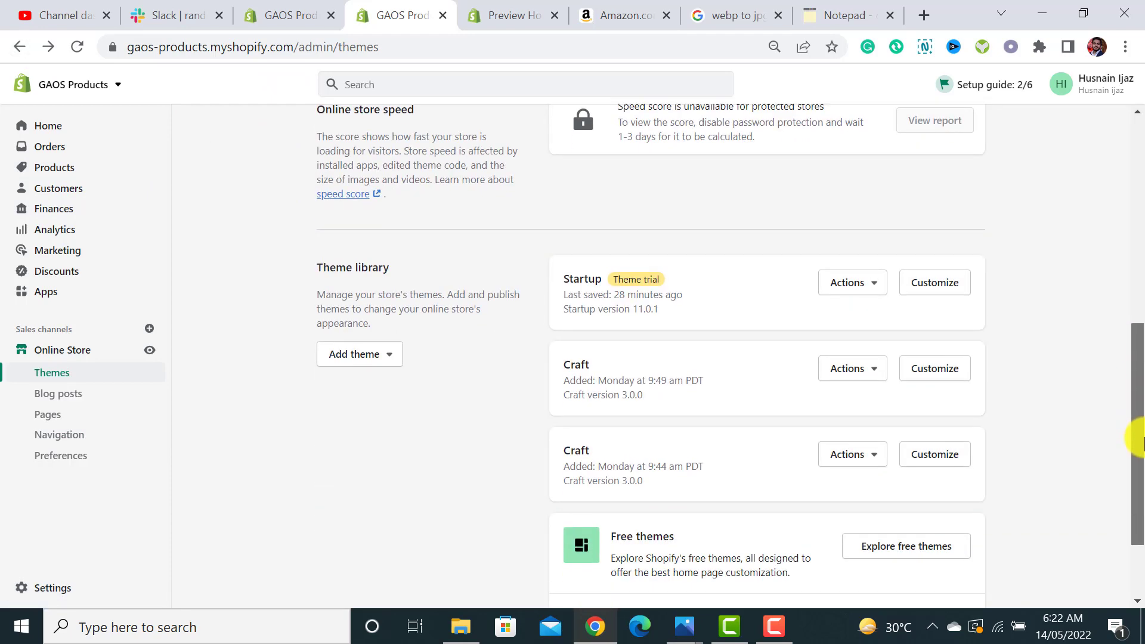
pyautogui.click(935, 284)
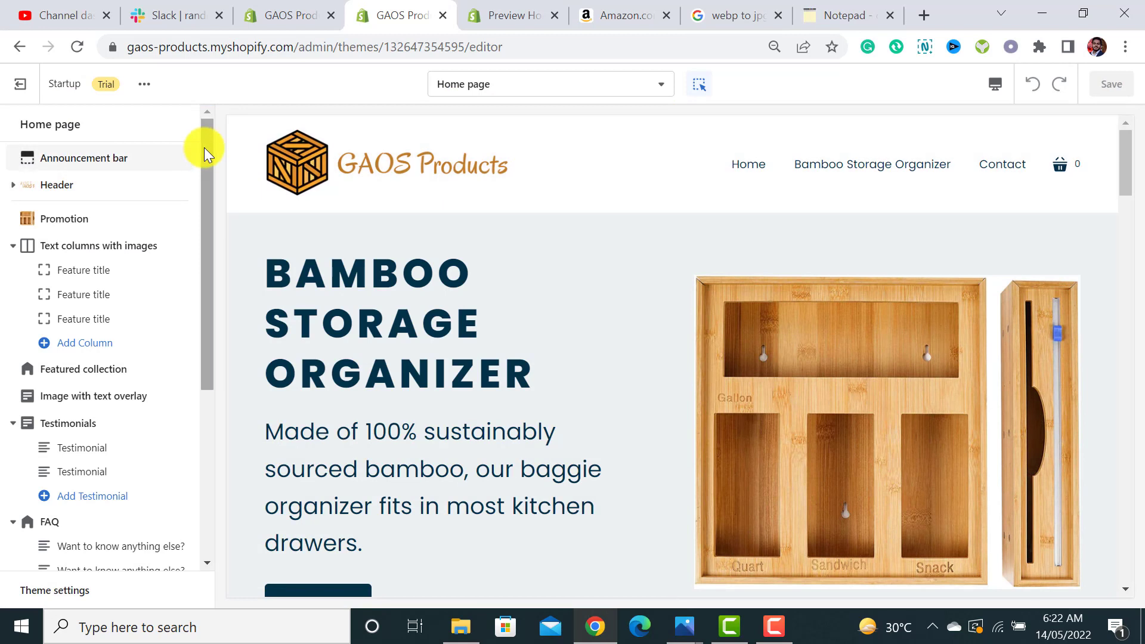
# Step: Enable the announcement bar and set its text to "Free Shipping for all Orders Over $50 USD"
pyautogui.click(88, 160)
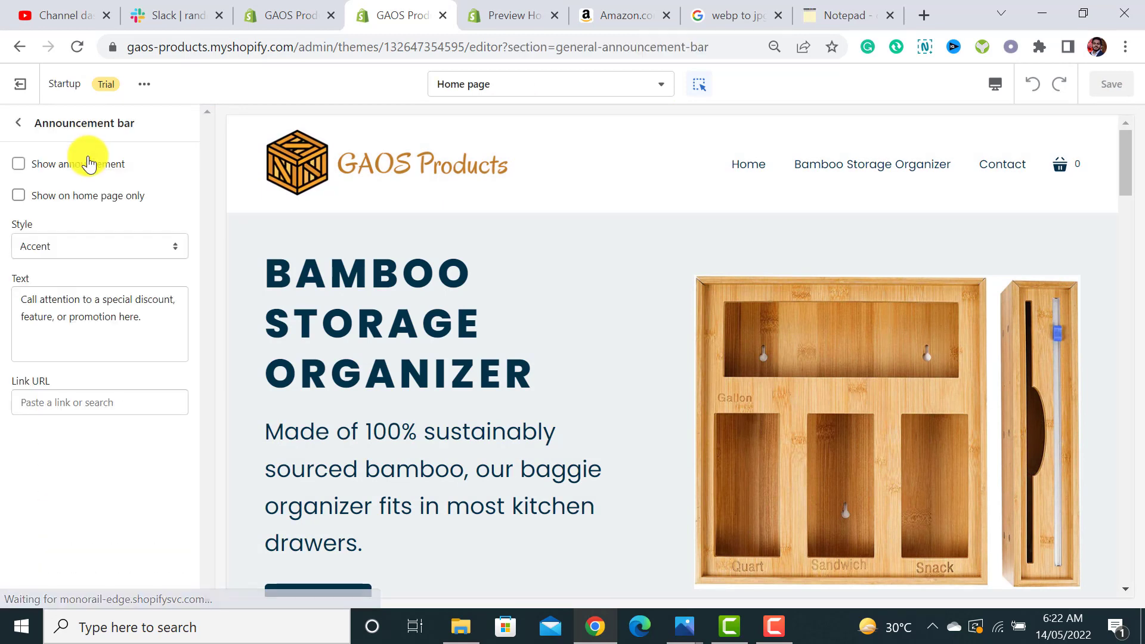
pyautogui.click(21, 165)
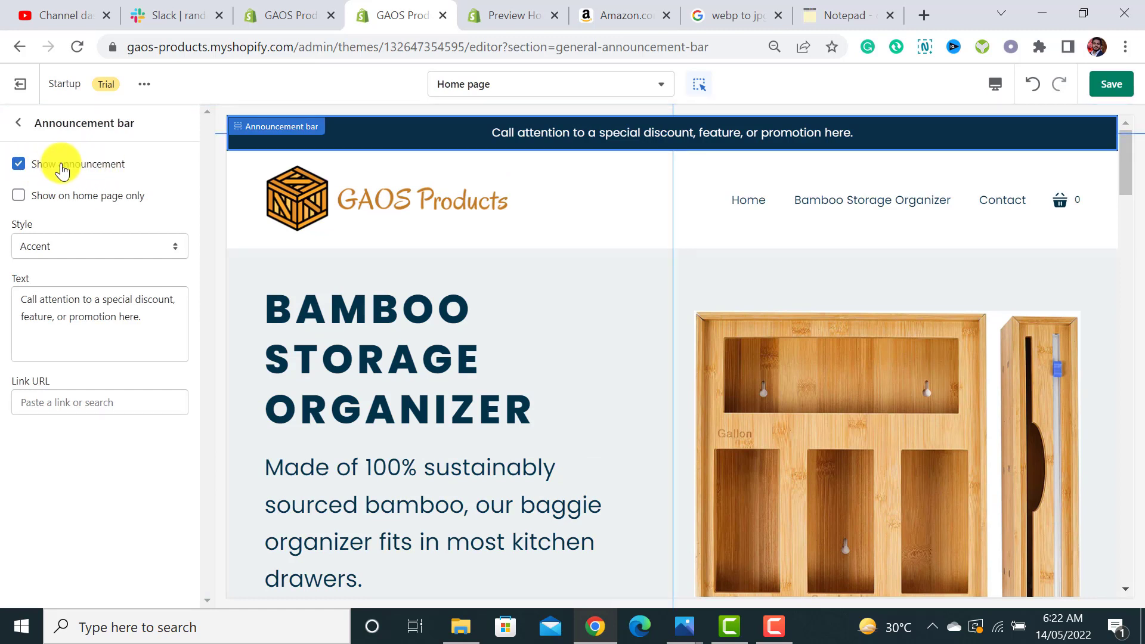
pyautogui.tripleClick(119, 295)
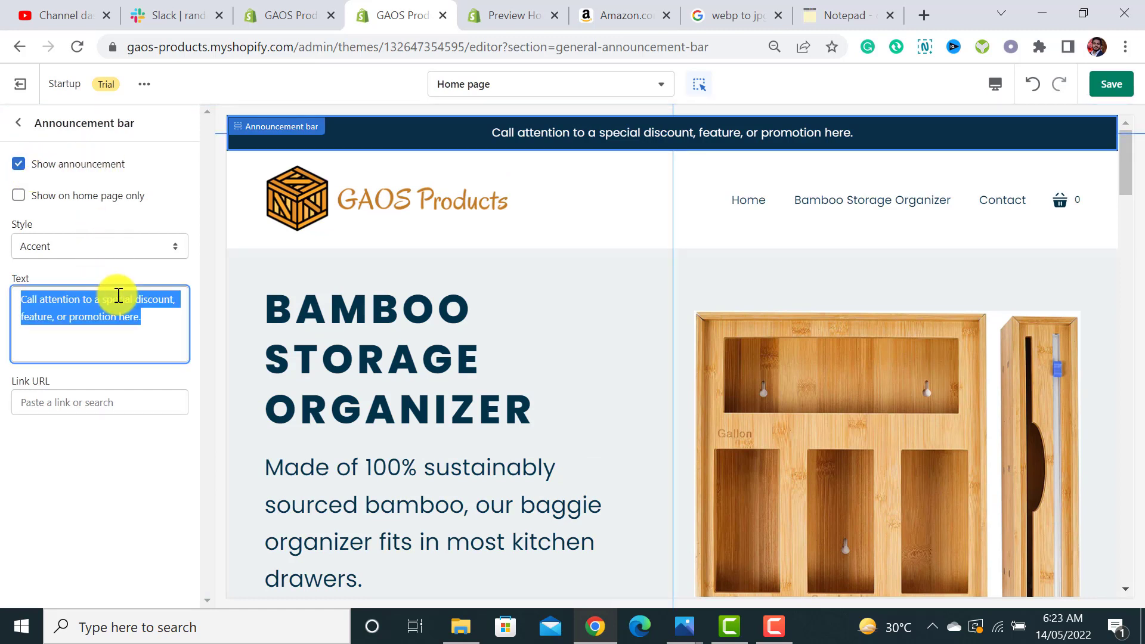
pyautogui.write('F')
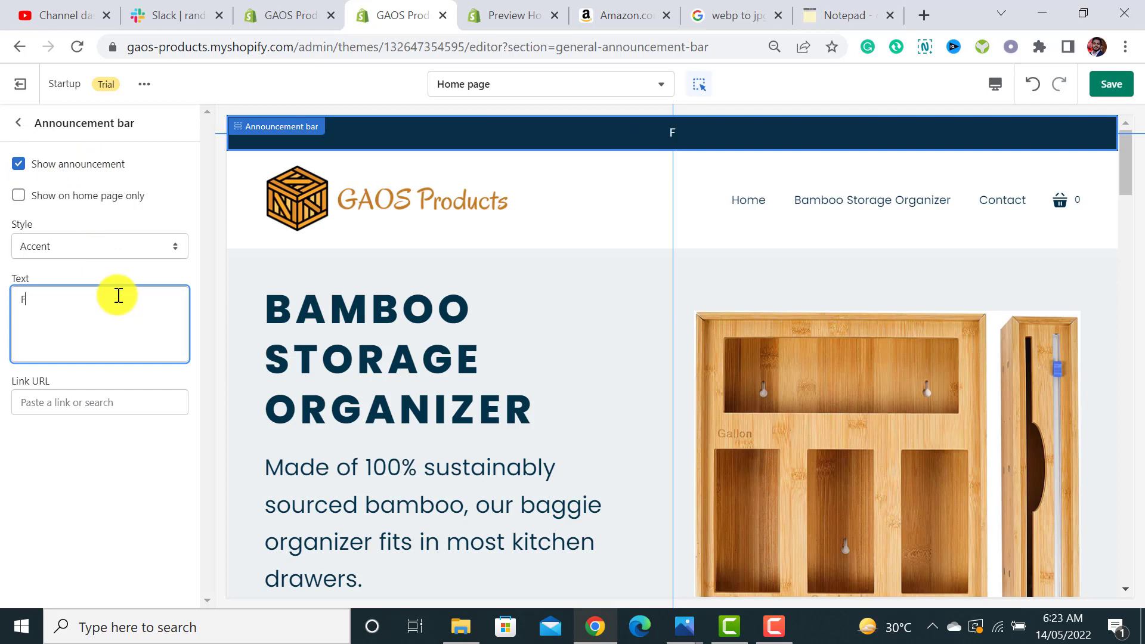
pyautogui.write('ree Shipping ')
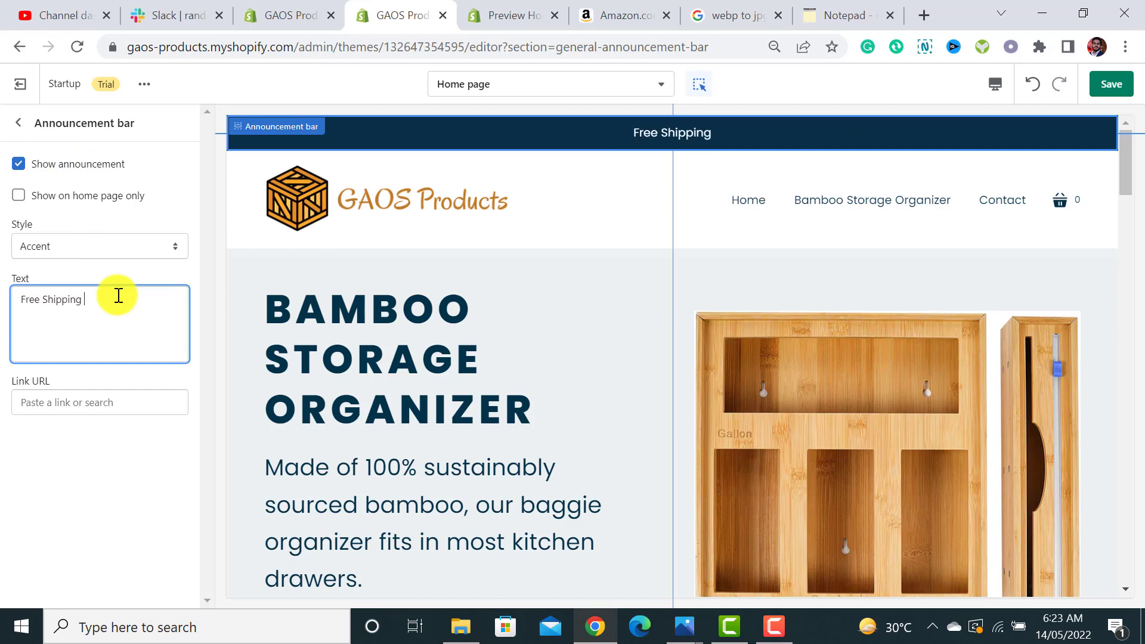
pyautogui.write('for all ord')
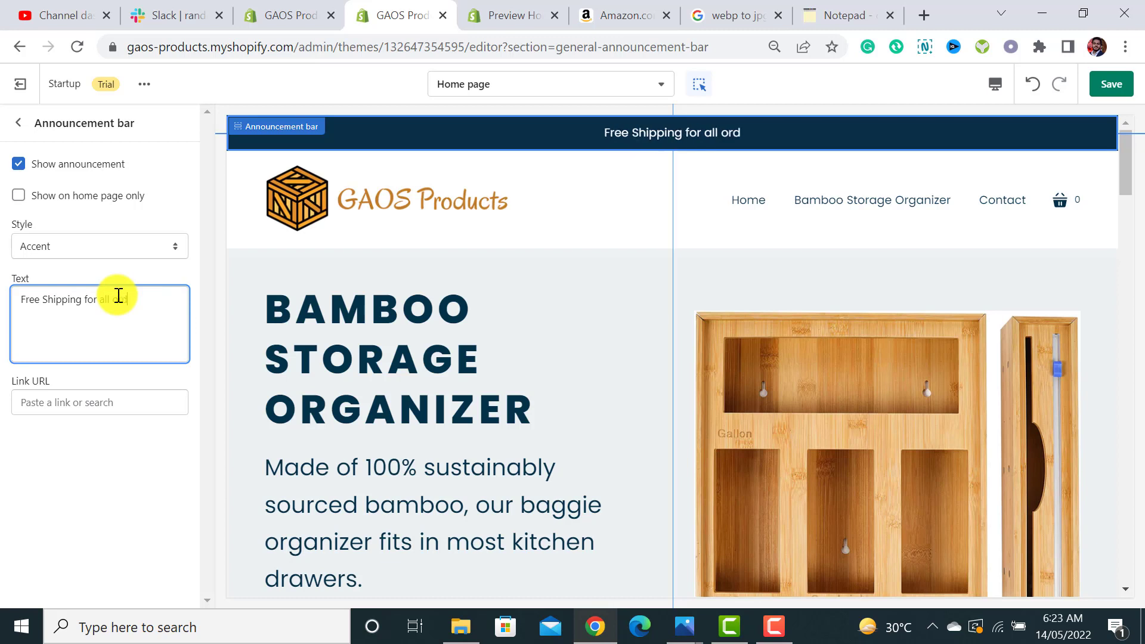
pyautogui.write('ers Over')
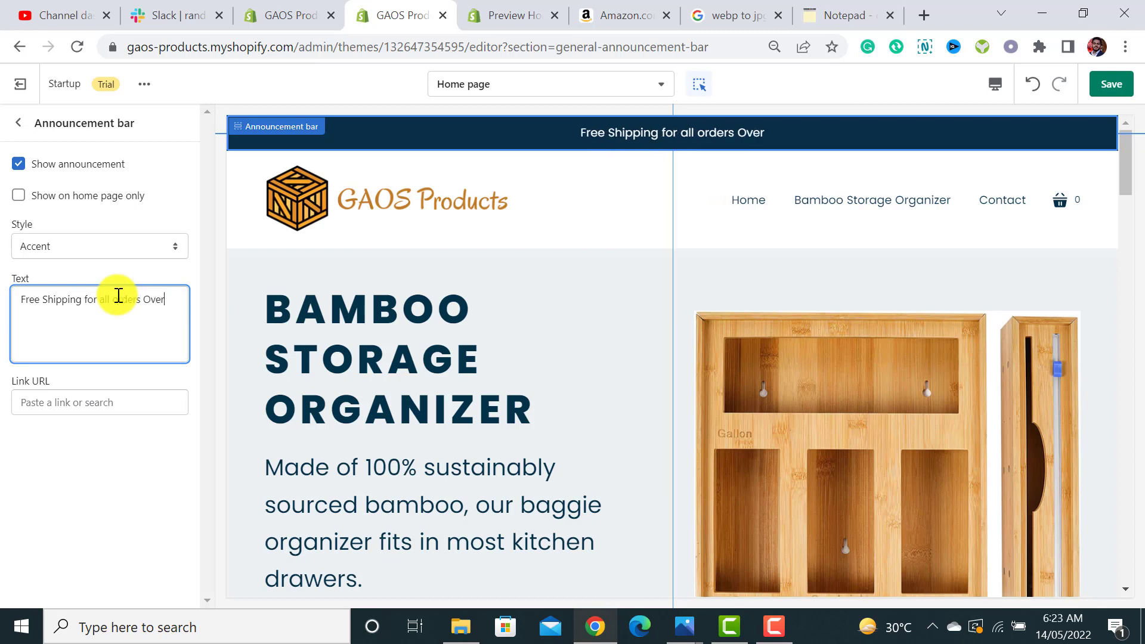
pyautogui.write(' $50 USD')
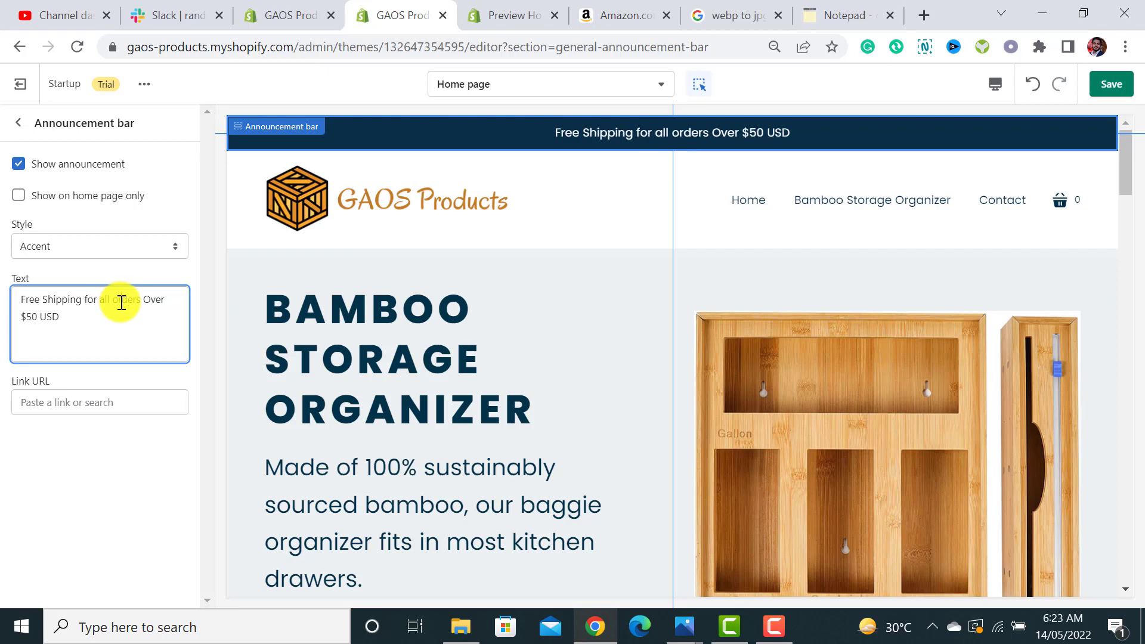
pyautogui.press('BackSpace')
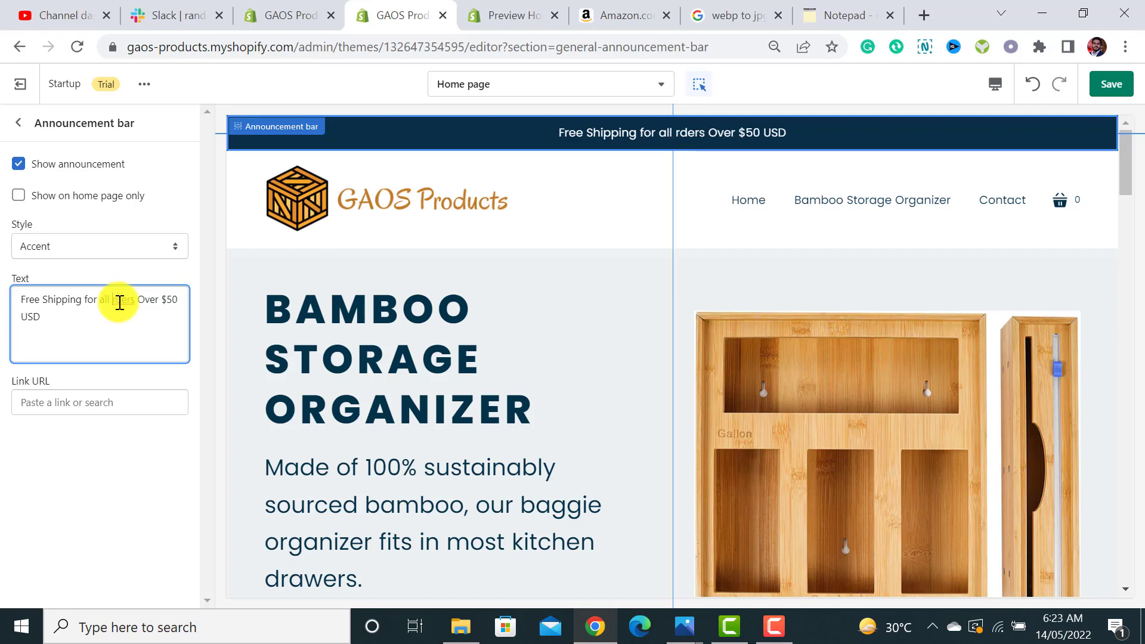
pyautogui.write('O')
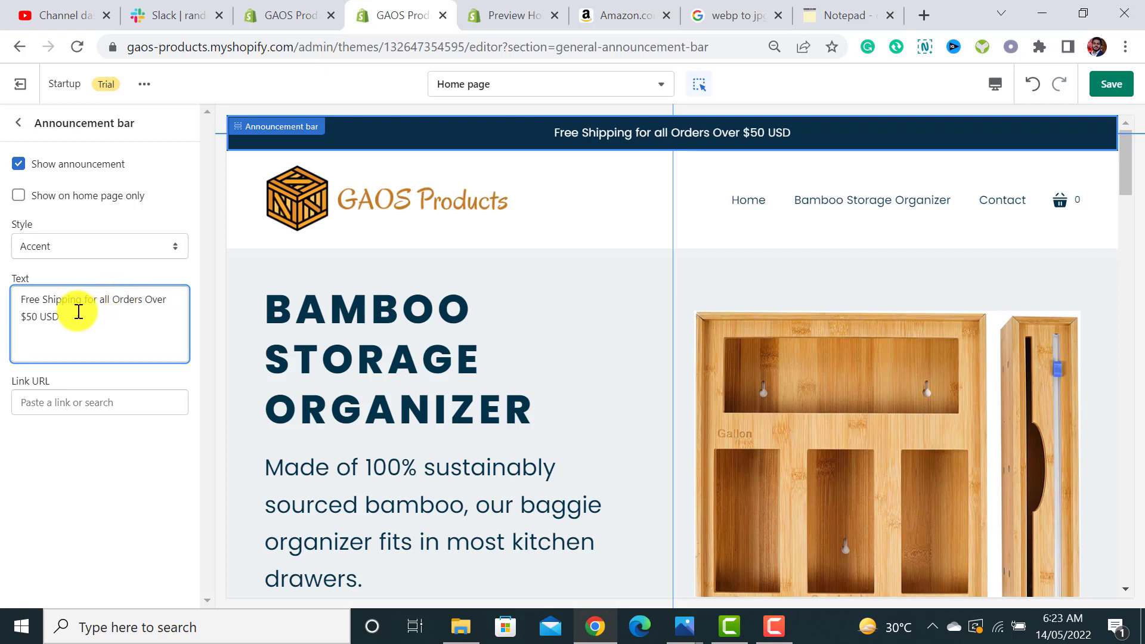
# Step: Try the Standard style on the announcement bar and return it to Accent
pyautogui.click(119, 247)
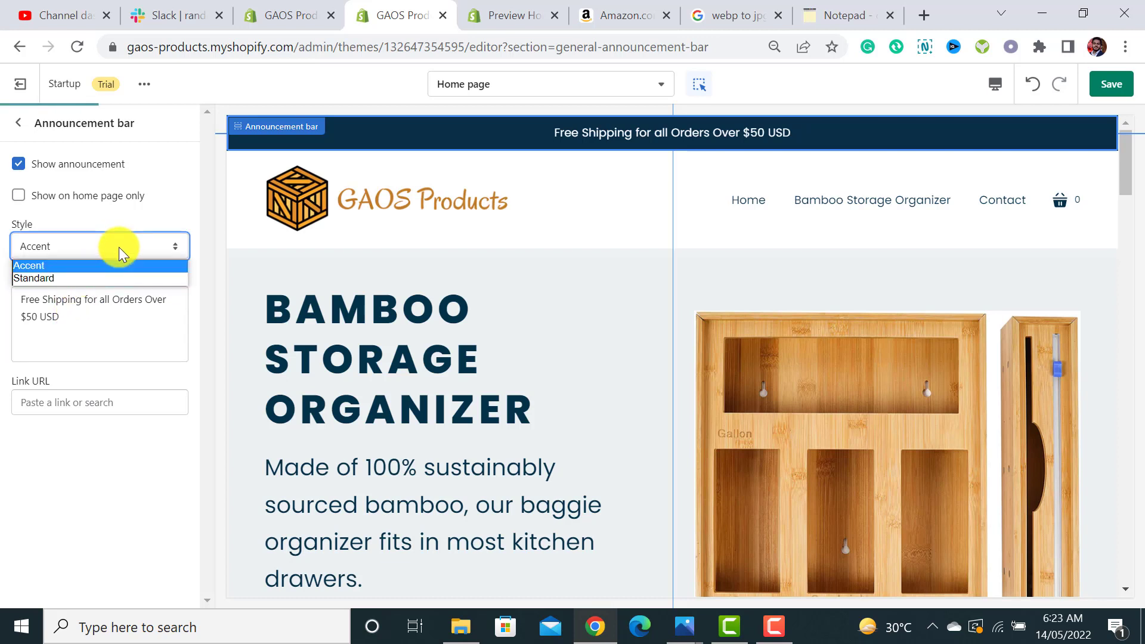
pyautogui.click(63, 277)
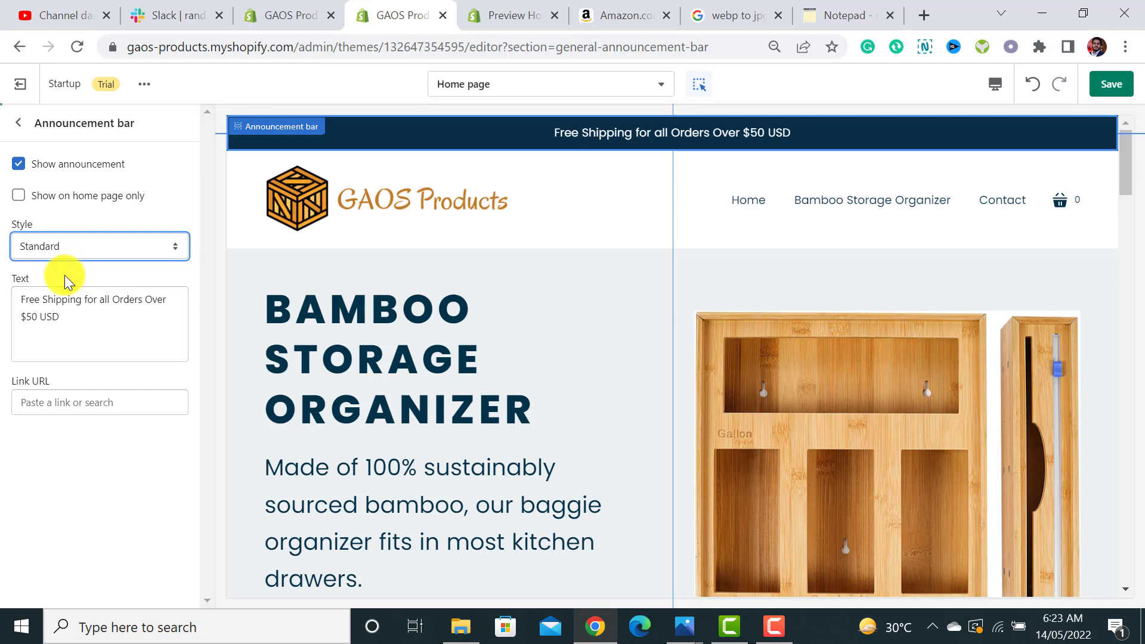
pyautogui.click(120, 245)
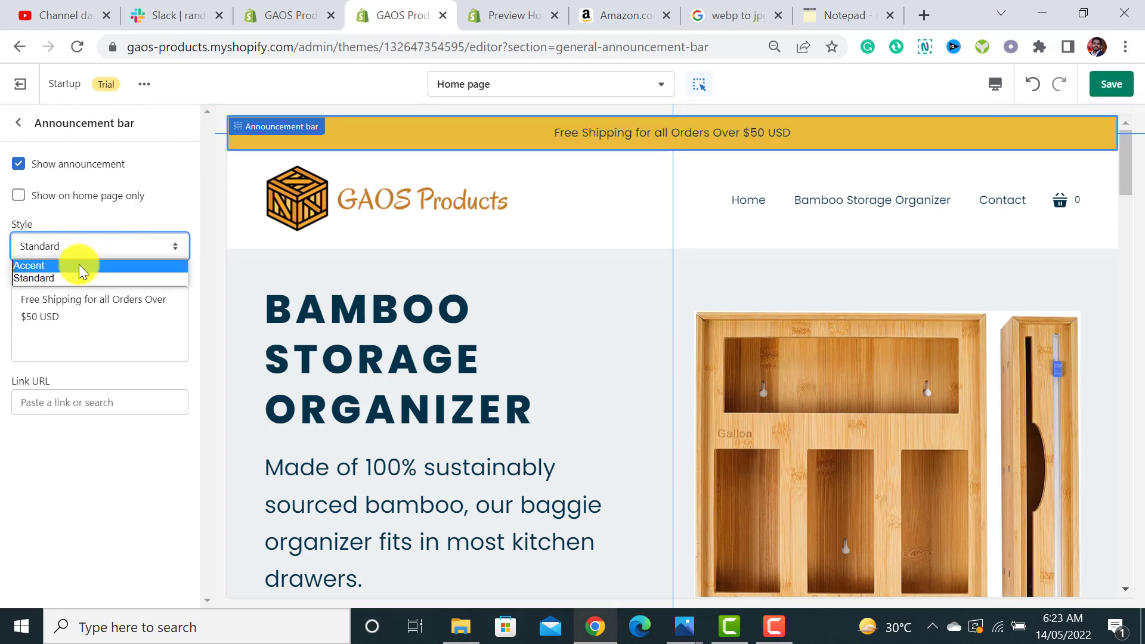
pyautogui.click(79, 267)
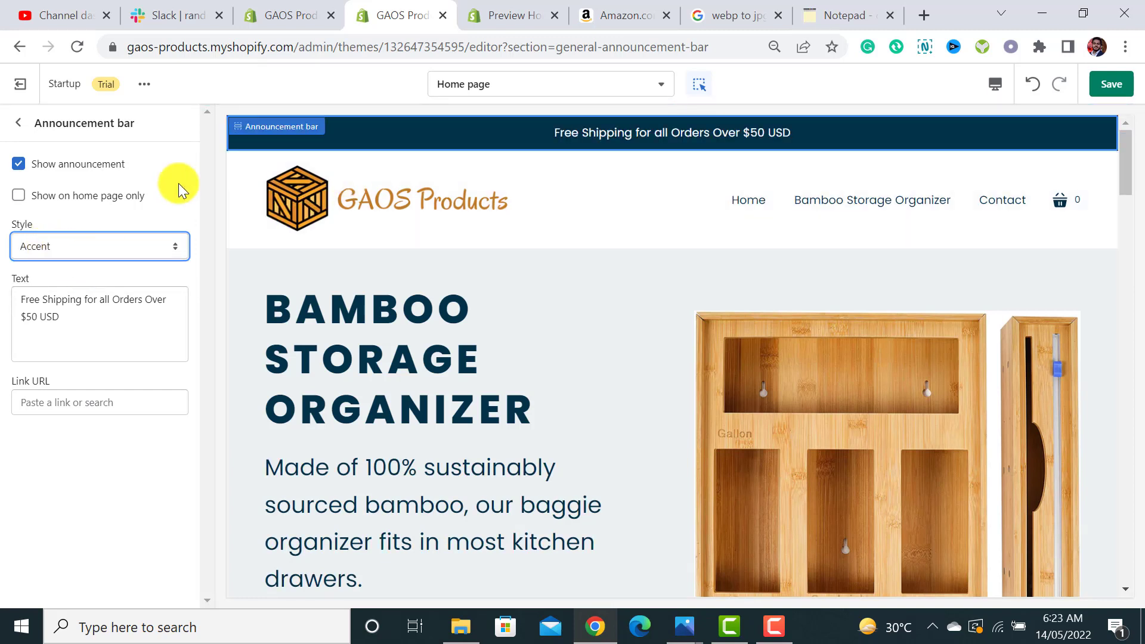
# Step: Leave the announcement bar settings and open the color options in the theme settings
pyautogui.click(18, 123)
pyautogui.moveTo(209, 233); pyautogui.dragTo(212, 491)
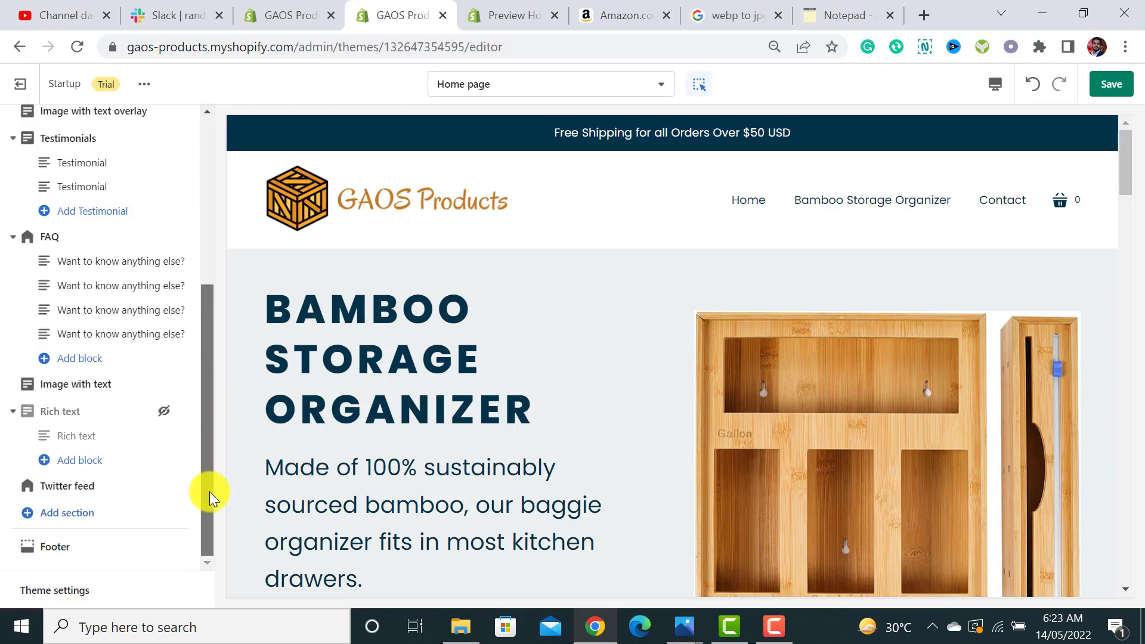
pyautogui.click(68, 592)
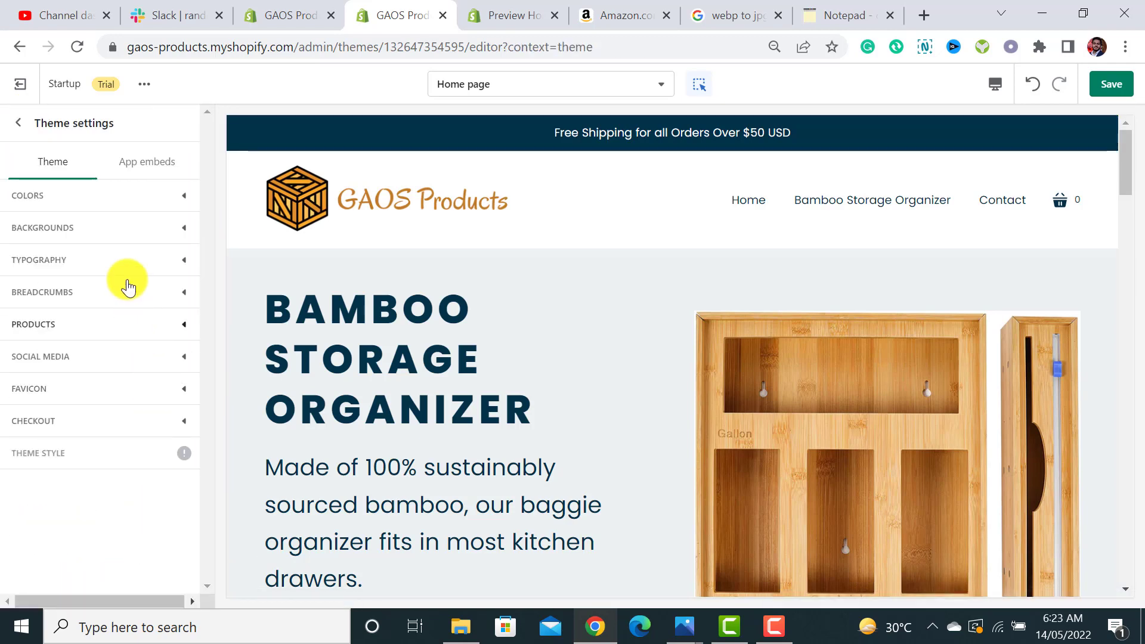
pyautogui.click(53, 202)
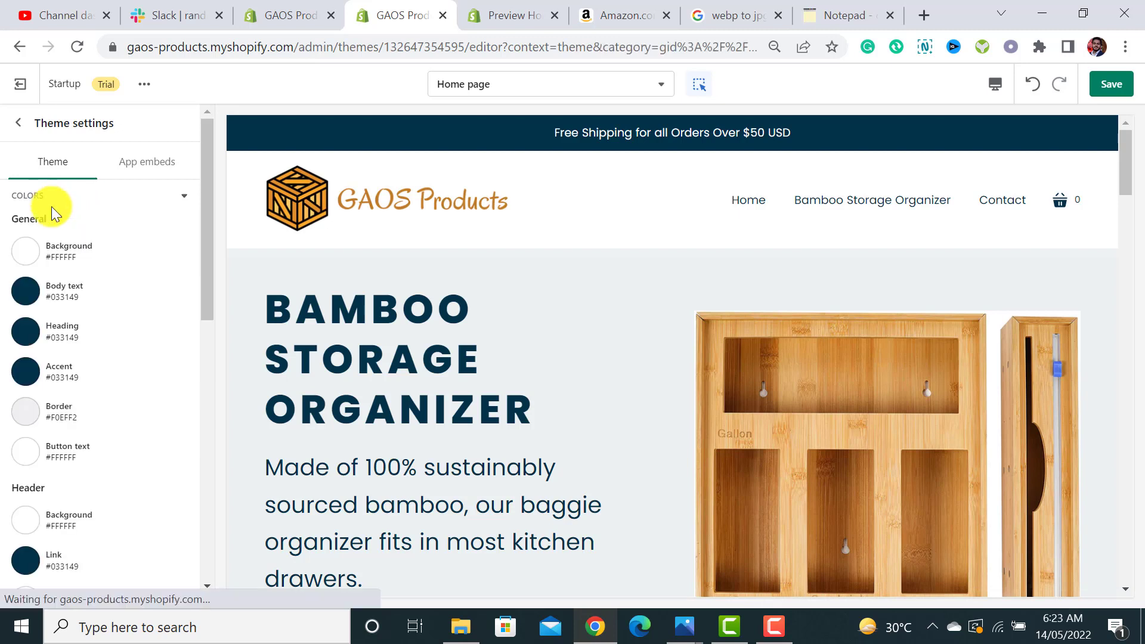
pyautogui.moveTo(209, 210); pyautogui.dragTo(204, 253)
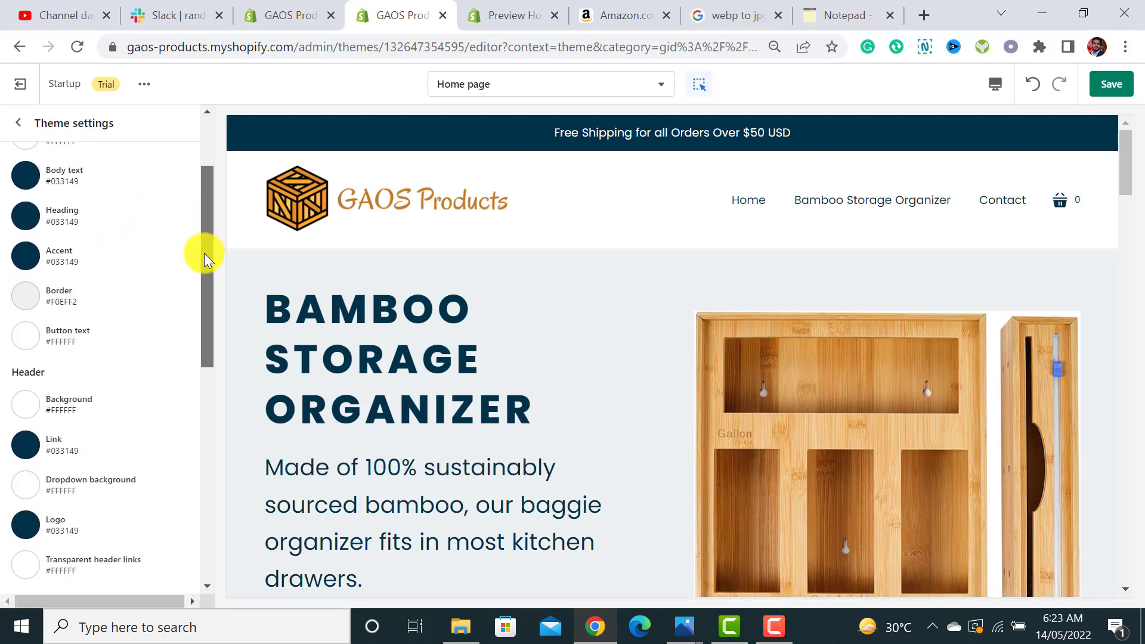
# Step: Set the theme's general Accent color to #C17A25, copied from the online notepad
pyautogui.click(25, 254)
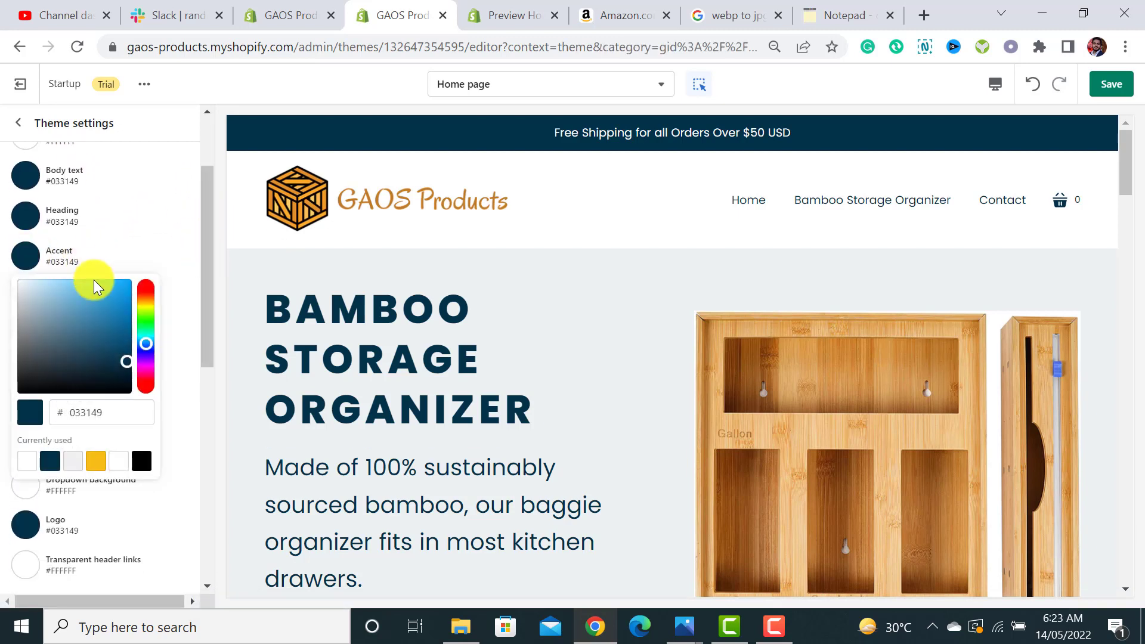
pyautogui.doubleClick(102, 417)
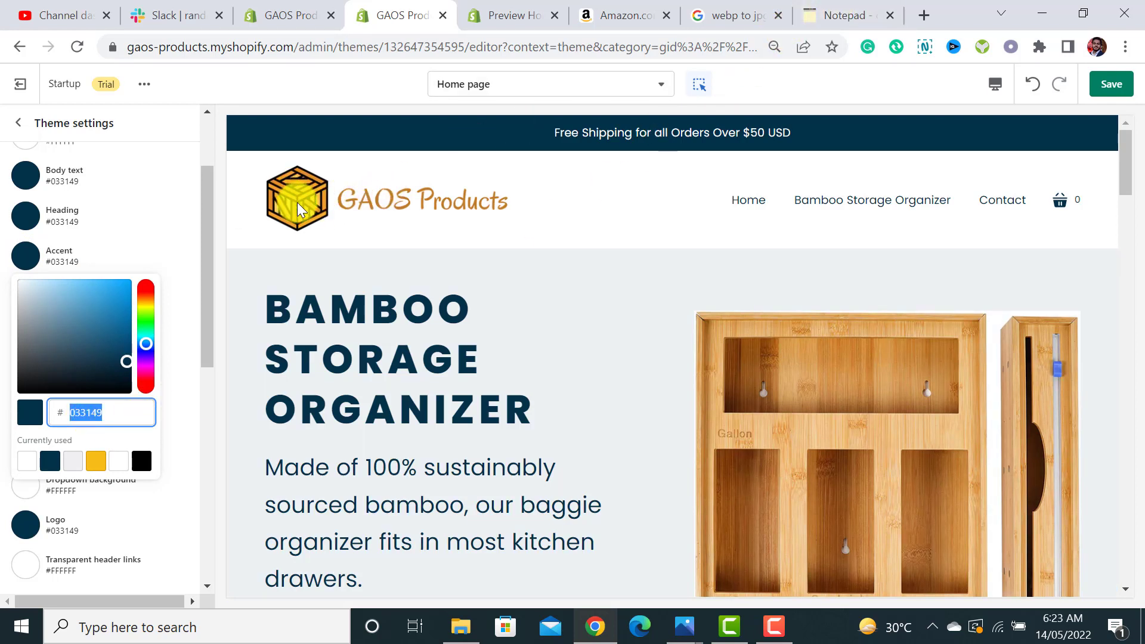
pyautogui.click(832, 15)
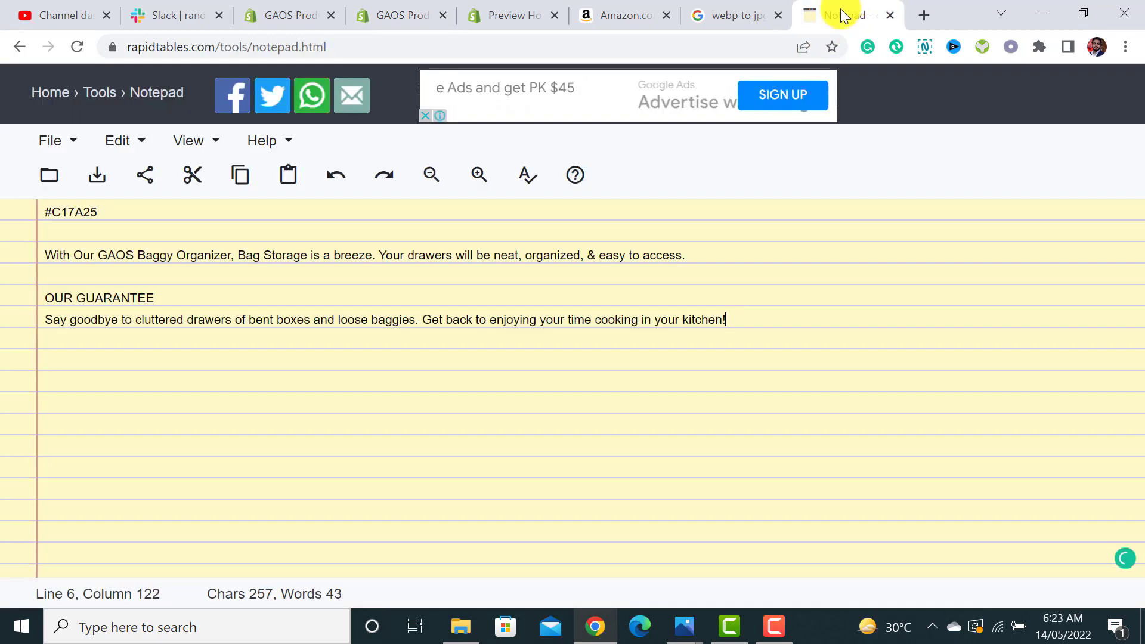
pyautogui.click(82, 224)
pyautogui.tripleClick(83, 210)
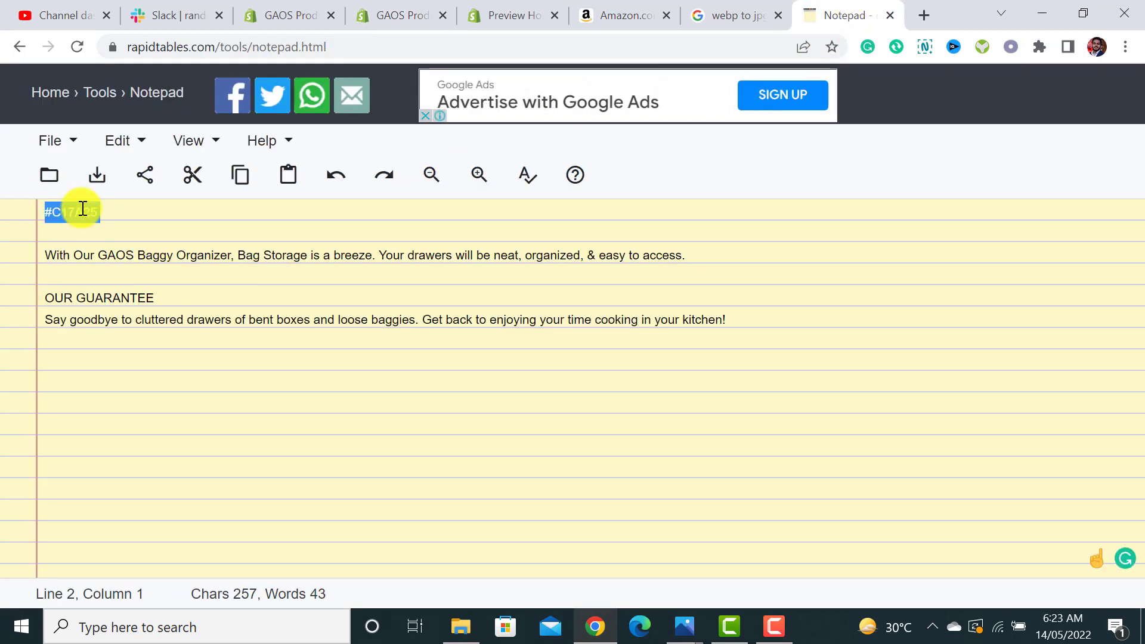
pyautogui.click(388, 15)
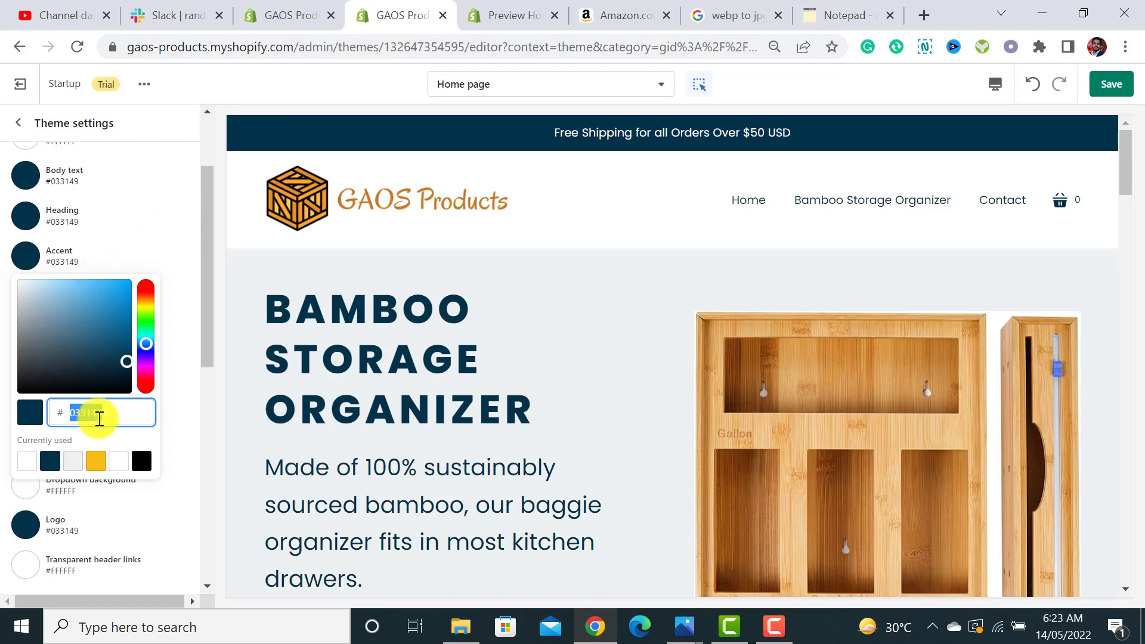
pyautogui.click(181, 387)
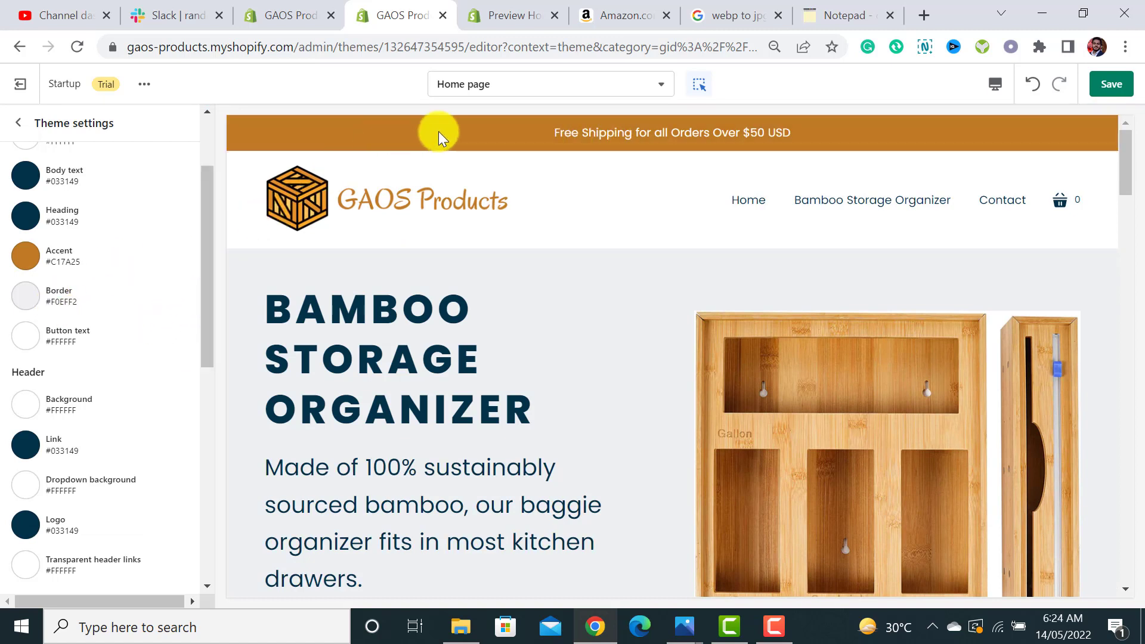
# Step: Return to the announcement bar section to review its new accent color and save the theme changes
pyautogui.click(18, 123)
pyautogui.moveTo(207, 310); pyautogui.dragTo(171, 136)
pyautogui.click(71, 155)
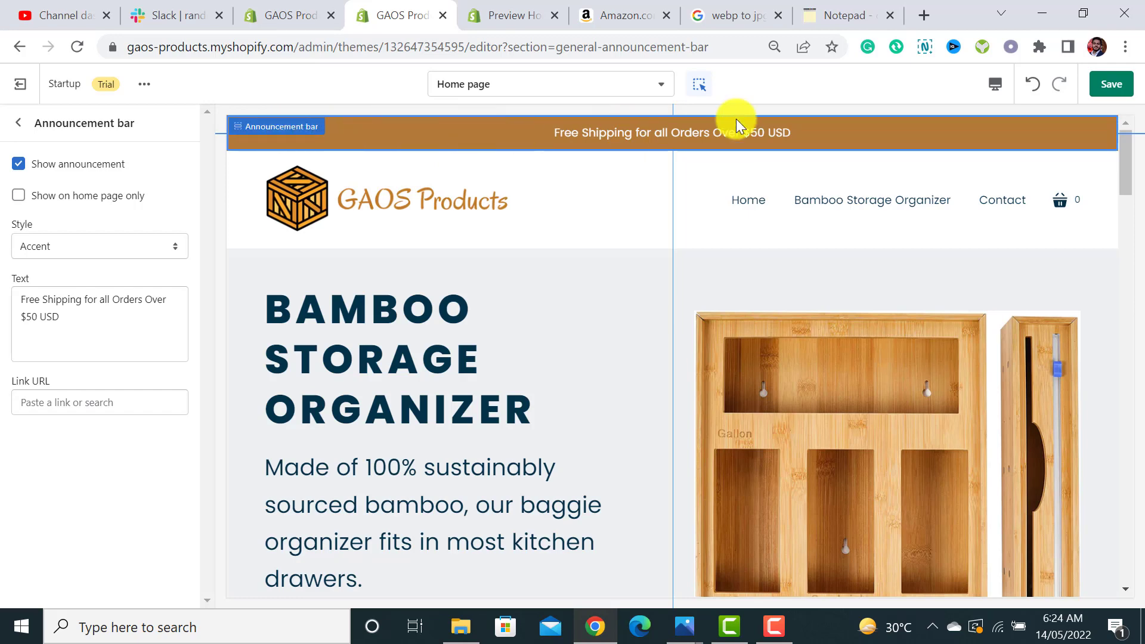
pyautogui.click(1113, 84)
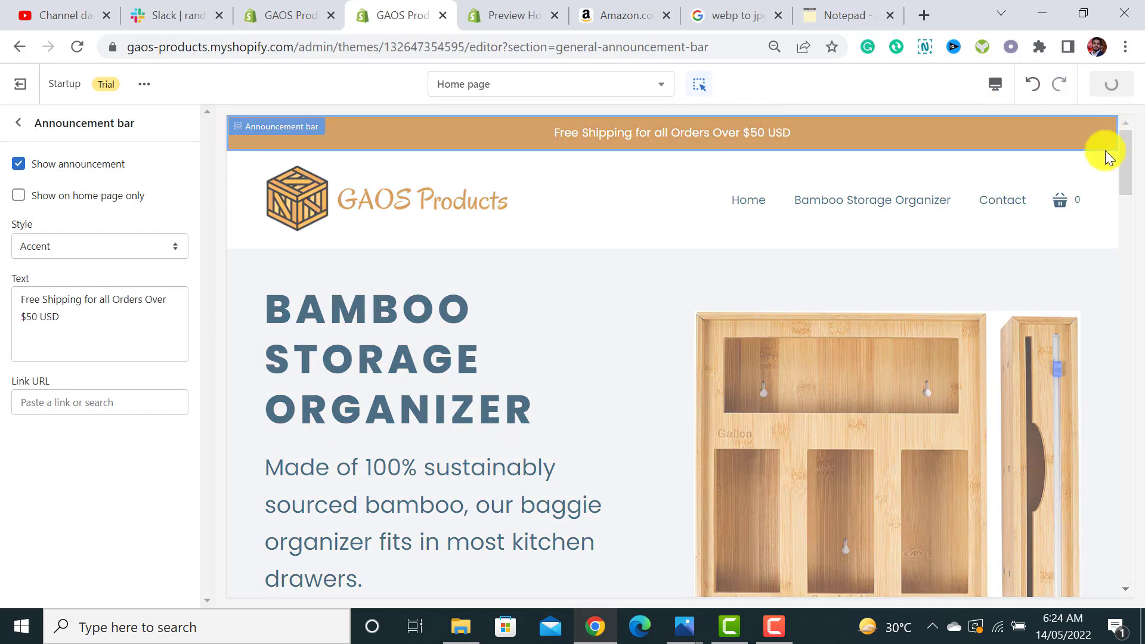
# Step: Open the home page's Header section settings and deactivate the preview inspector
pyautogui.click(24, 125)
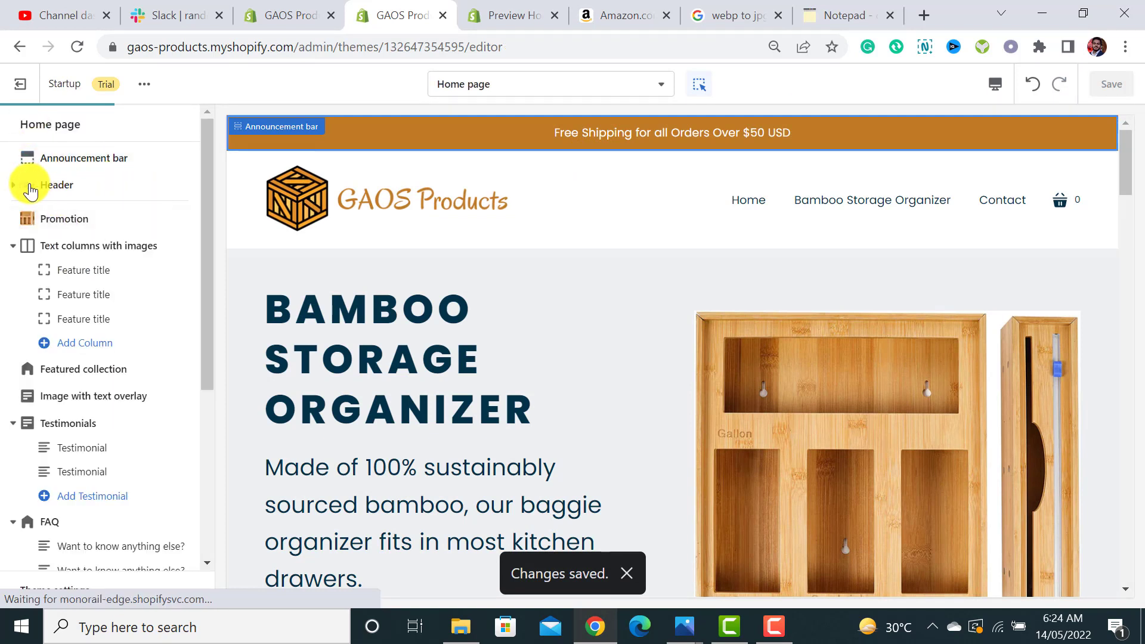
pyautogui.click(57, 186)
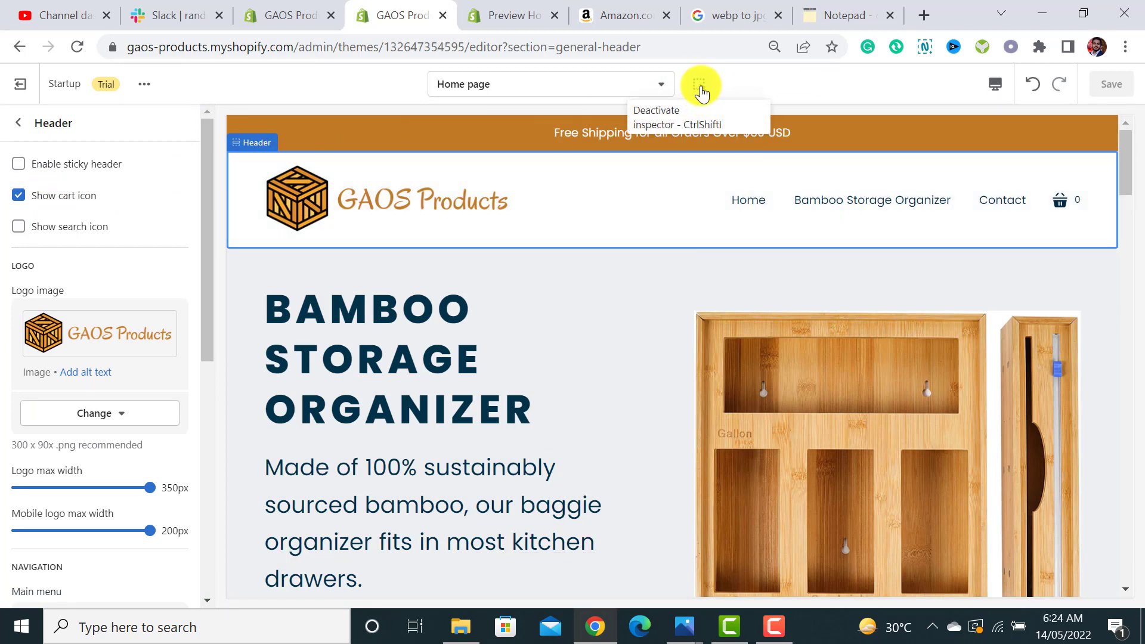
pyautogui.click(701, 89)
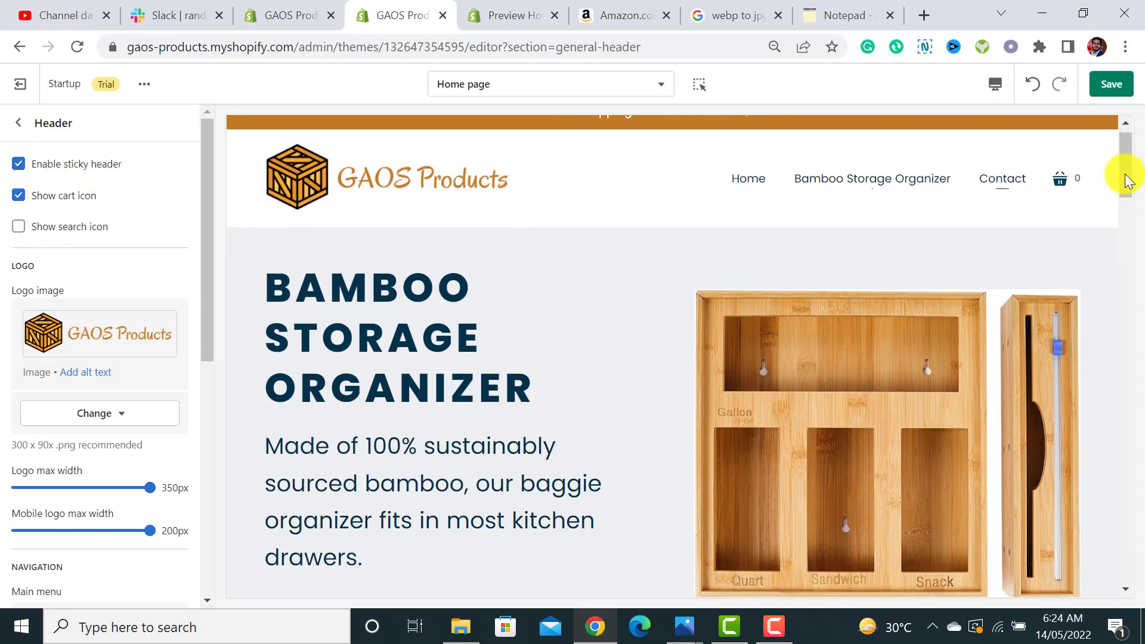
# Step: Test the sticky header in the store preview and disable the option again
pyautogui.moveTo(1131, 149)
pyautogui.mouseDown()
pyautogui.moveTo(1128, 306)
pyautogui.moveTo(1125, 149)
pyautogui.mouseUp()
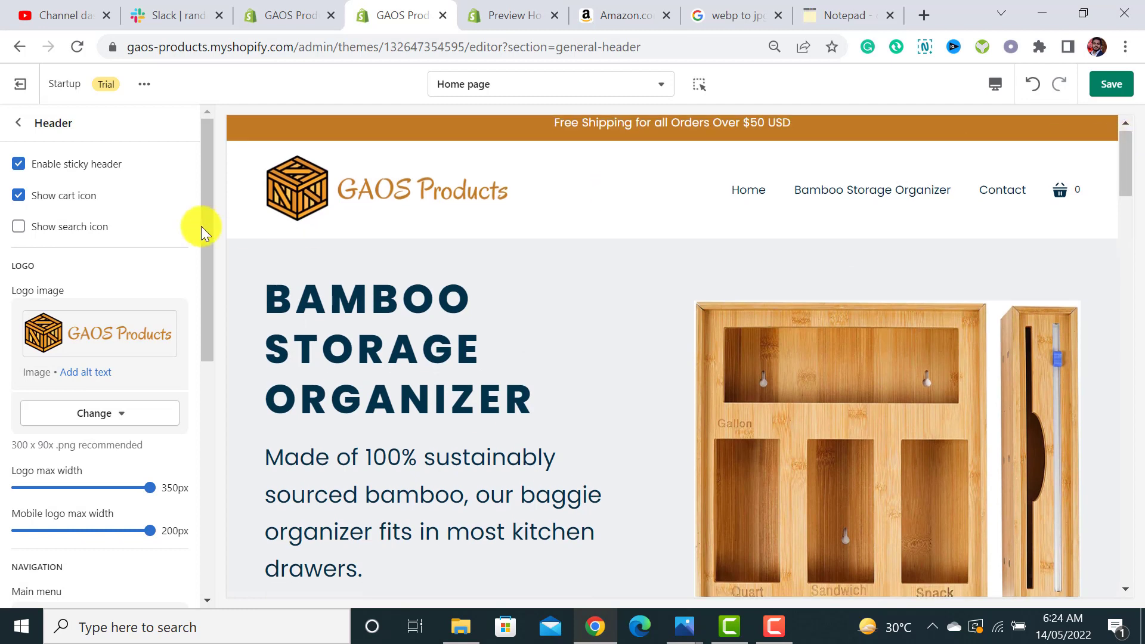
pyautogui.click(18, 165)
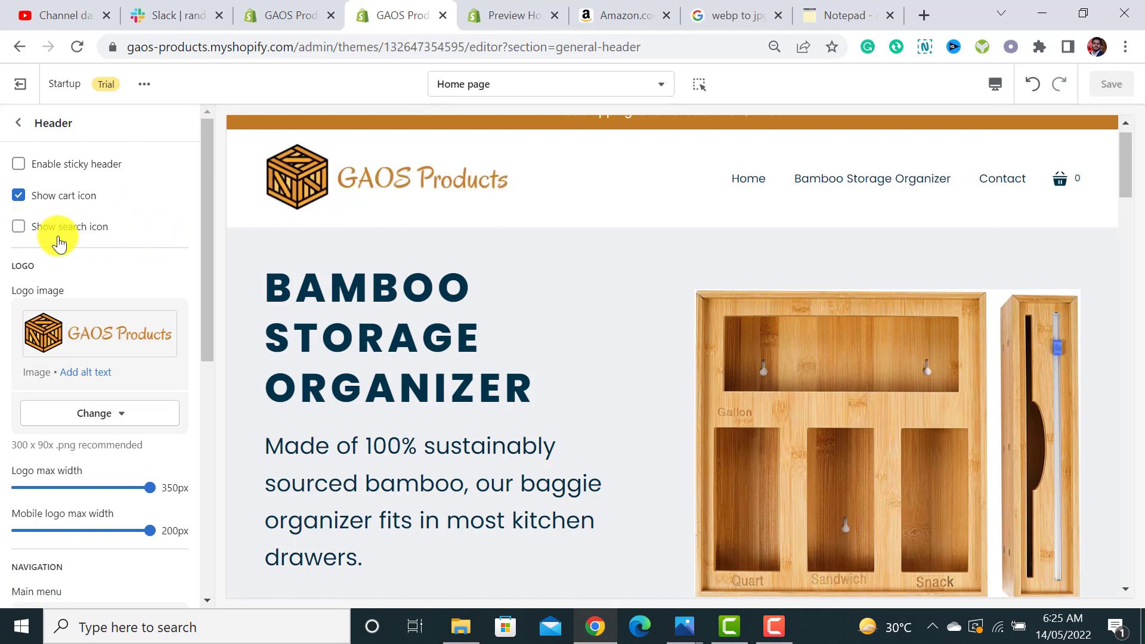
# Step: Review the header's logo settings, check the logo in the mobile preview, and return to the desktop preview
pyautogui.moveTo(204, 179); pyautogui.dragTo(205, 239)
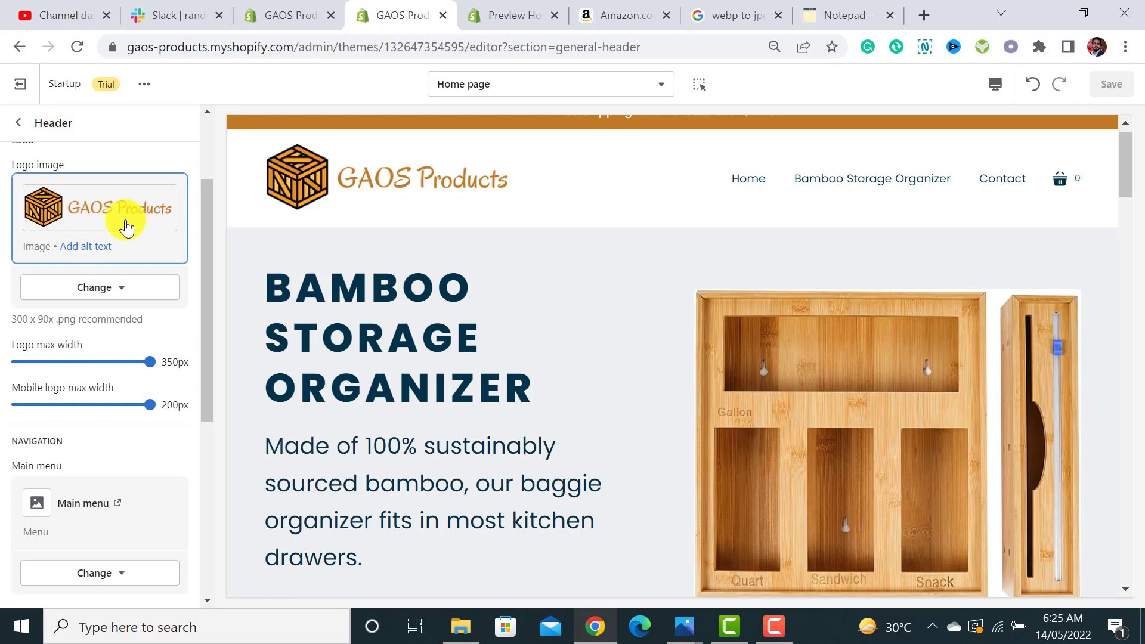
pyautogui.moveTo(205, 230); pyautogui.dragTo(208, 291)
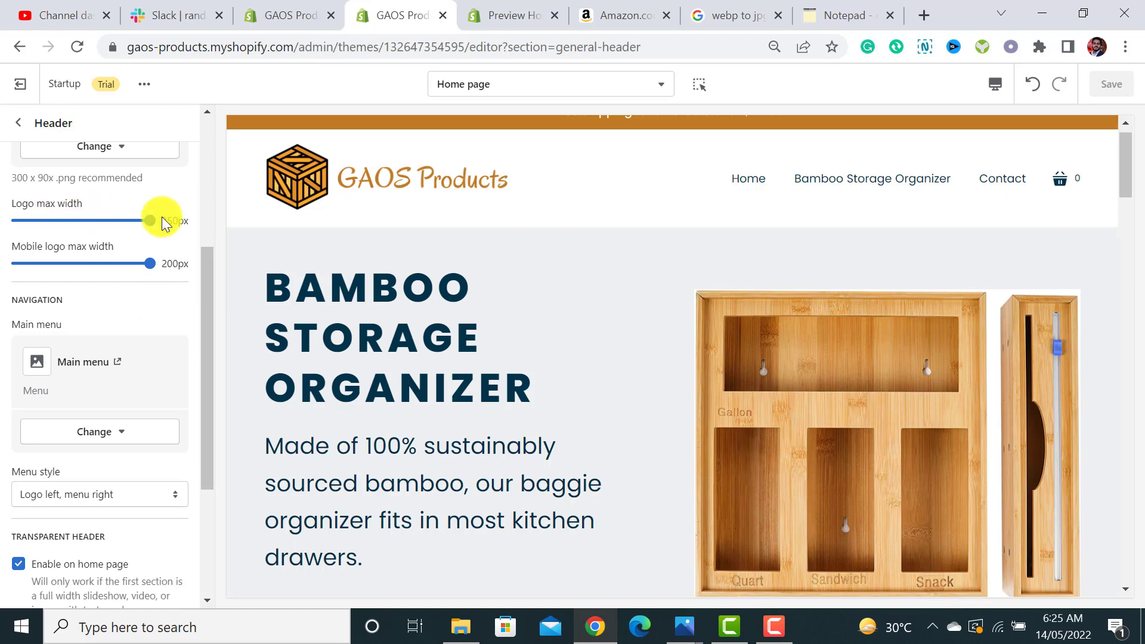
pyautogui.click(993, 88)
pyautogui.click(1014, 121)
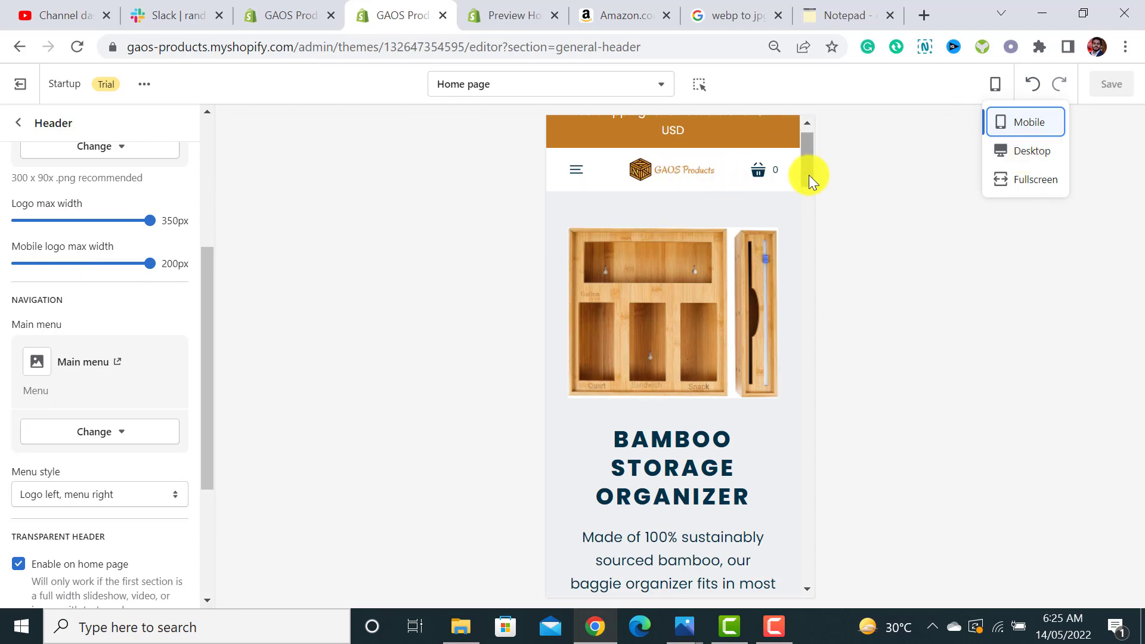
pyautogui.scroll(1, 810, 156)
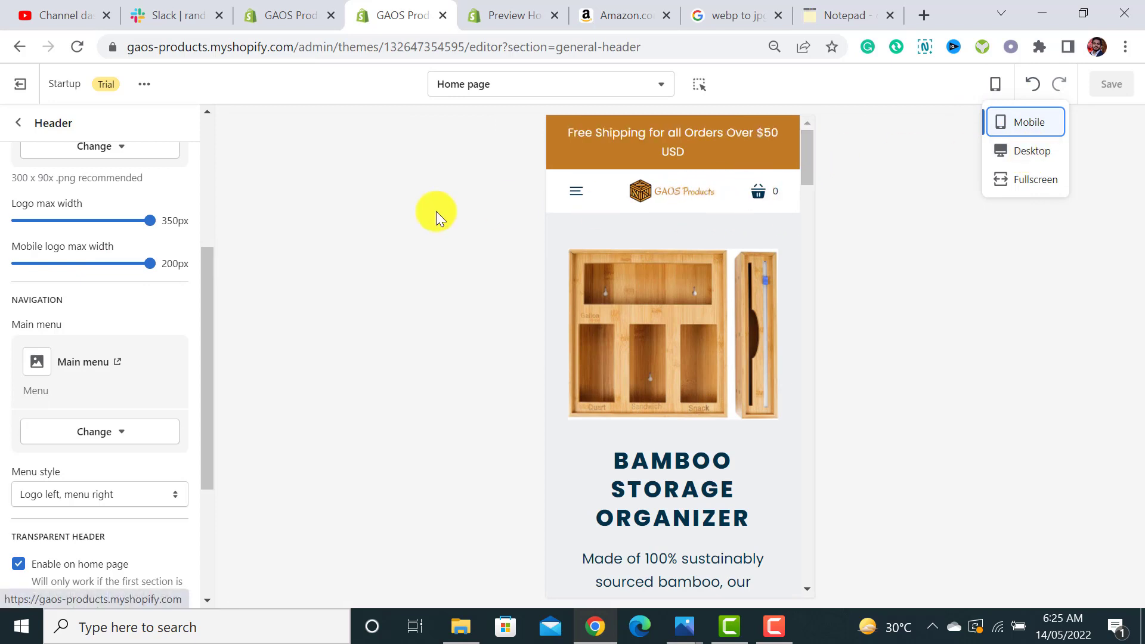
pyautogui.click(995, 150)
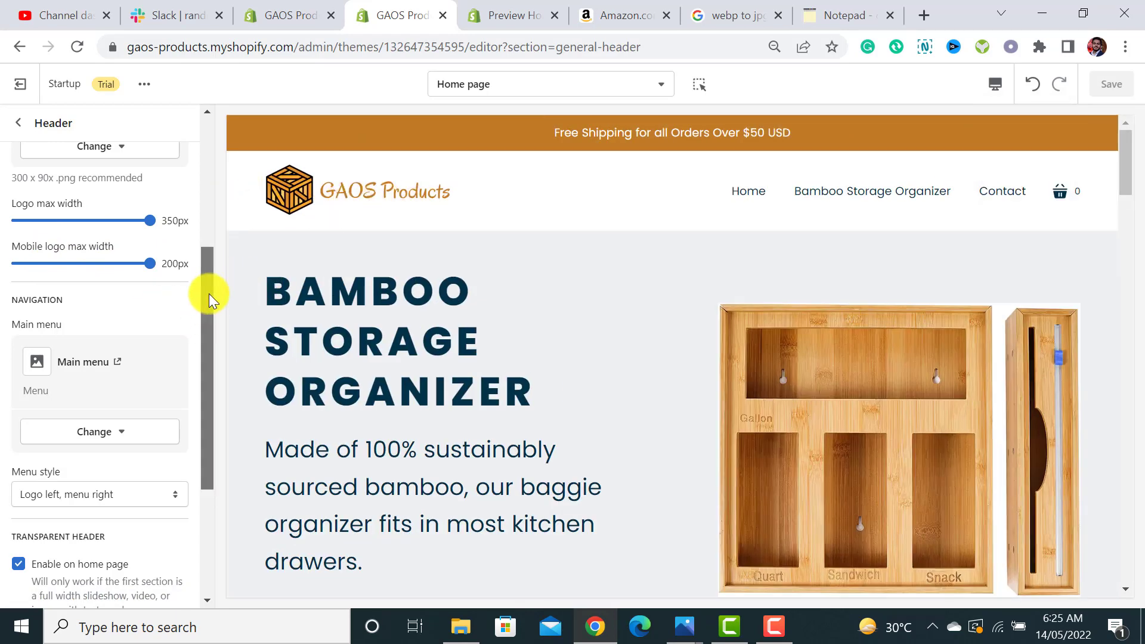
# Step: View the menus available for the header's main menu and close the selection without changing it
pyautogui.moveTo(205, 294); pyautogui.dragTo(133, 350)
pyautogui.click(94, 316)
pyautogui.click(106, 353)
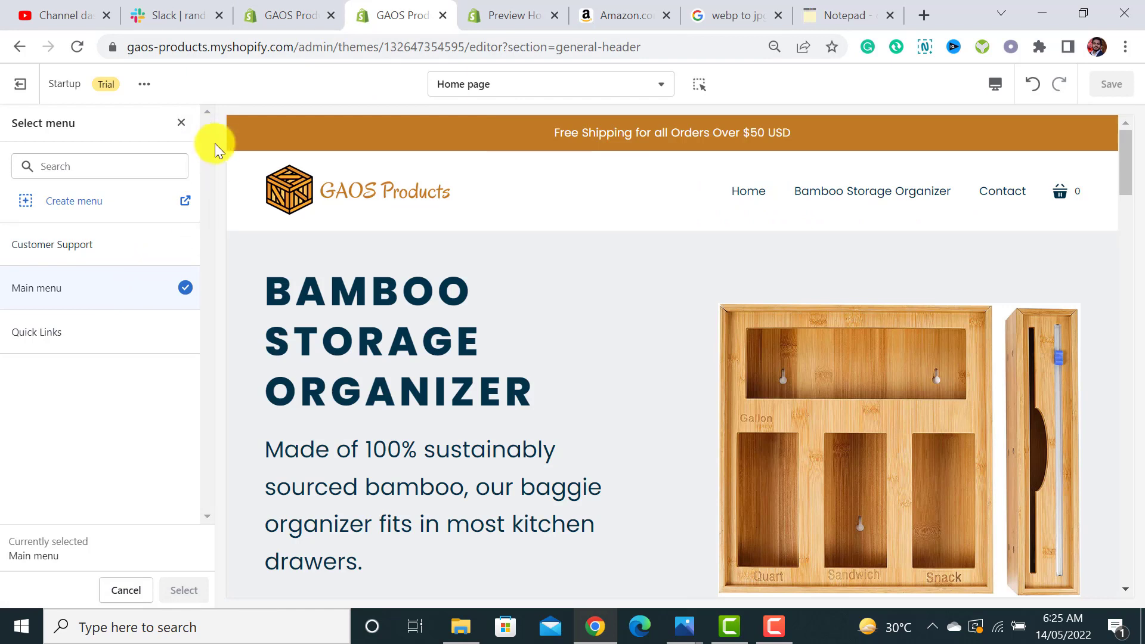
pyautogui.click(182, 124)
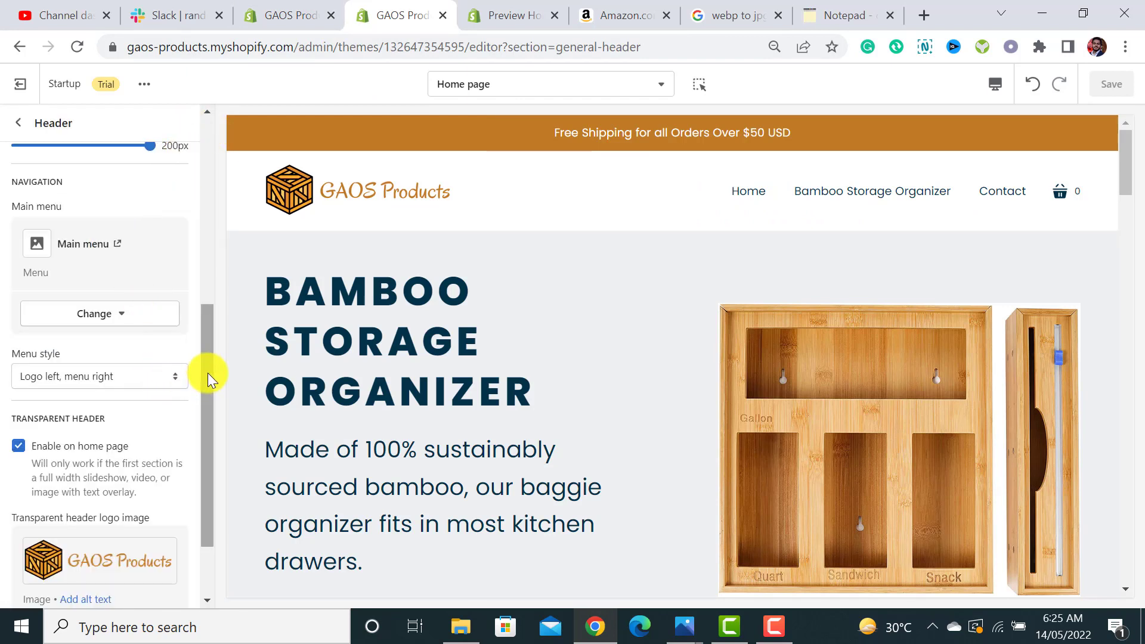
# Step: Try the header menu styles "Logo center, menu drawer" and "Logo left, menu below", and return to "Logo left, menu right"
pyautogui.moveTo(204, 373); pyautogui.dragTo(205, 427)
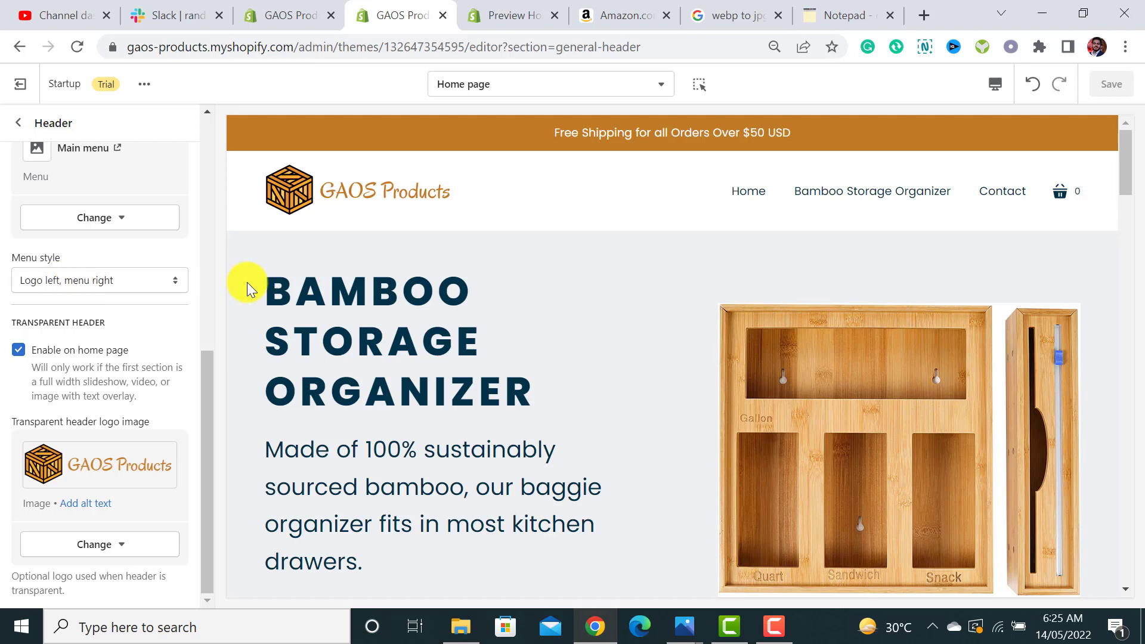
pyautogui.click(131, 285)
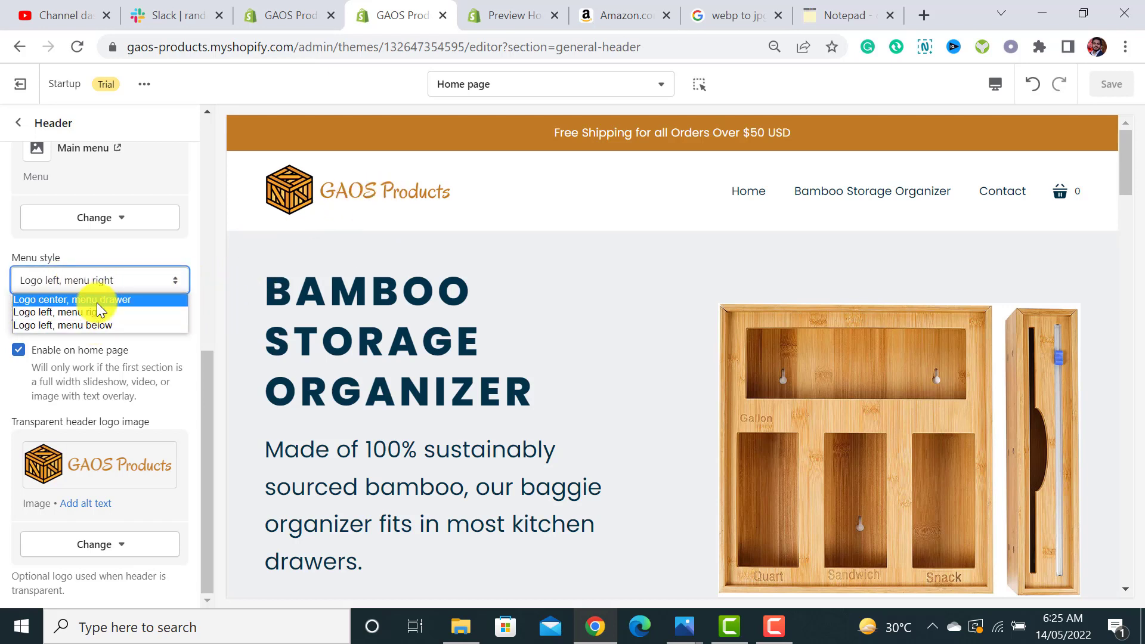
pyautogui.click(98, 300)
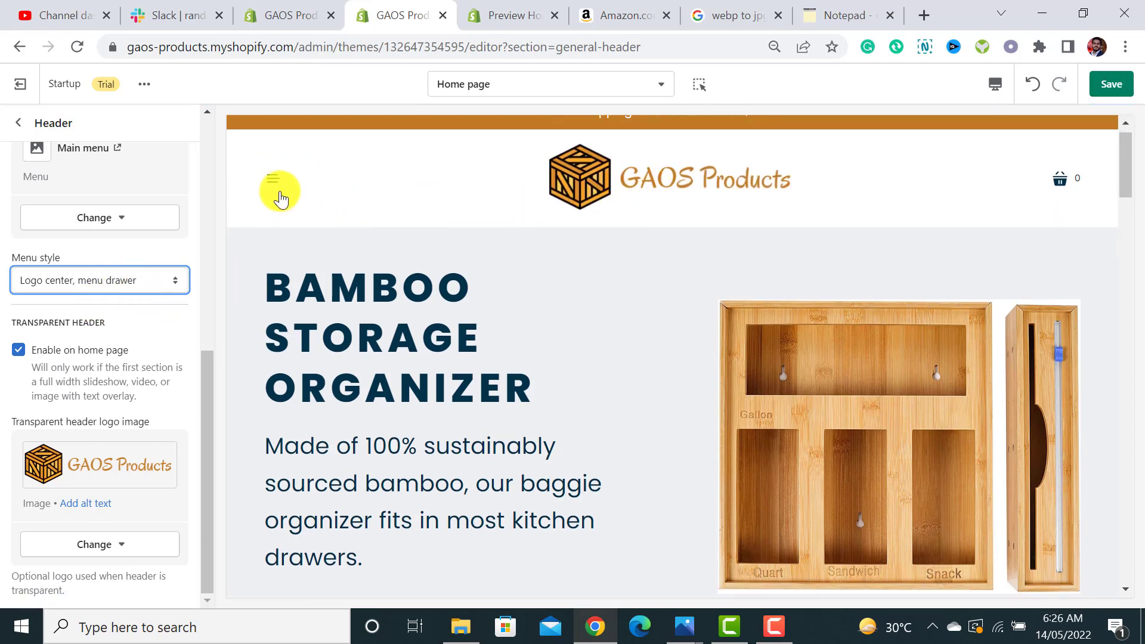
pyautogui.click(121, 278)
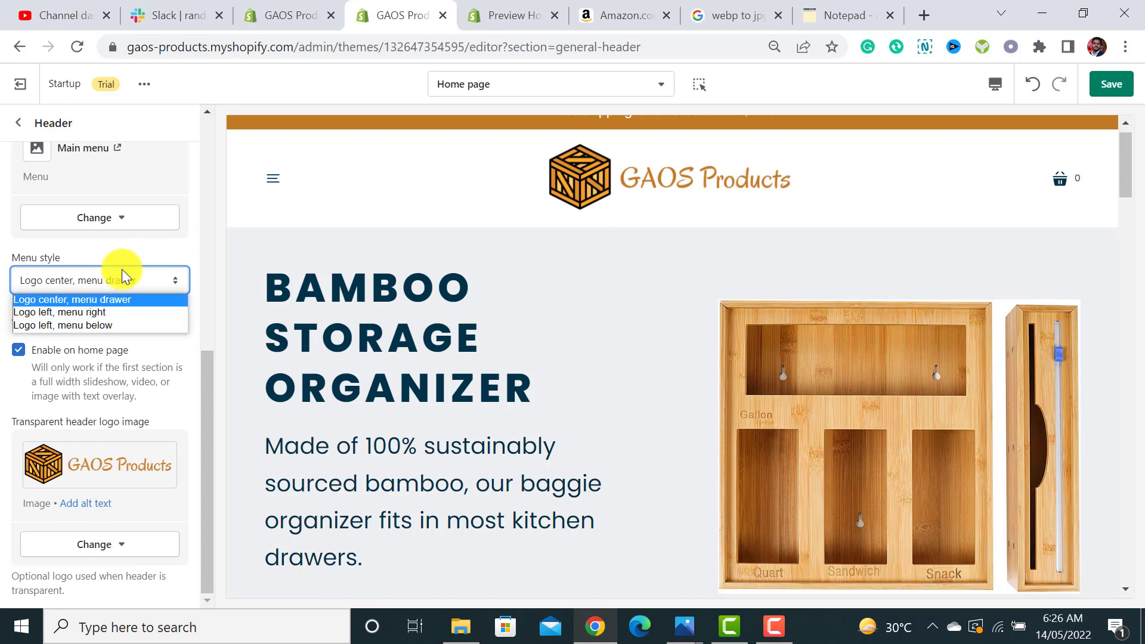
pyautogui.click(94, 327)
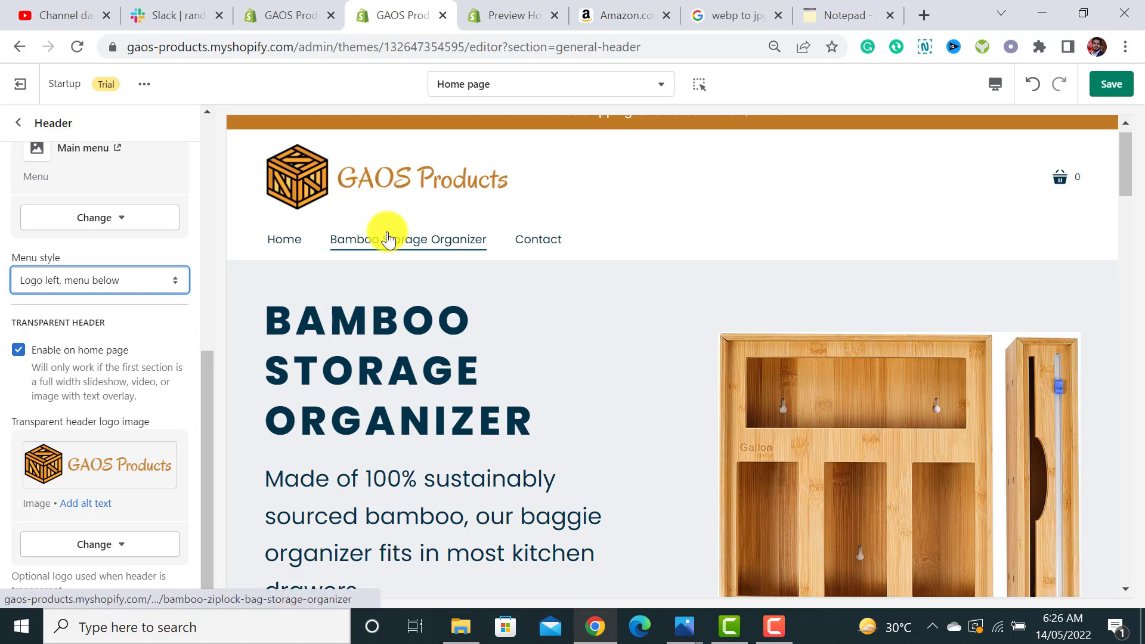
pyautogui.click(100, 292)
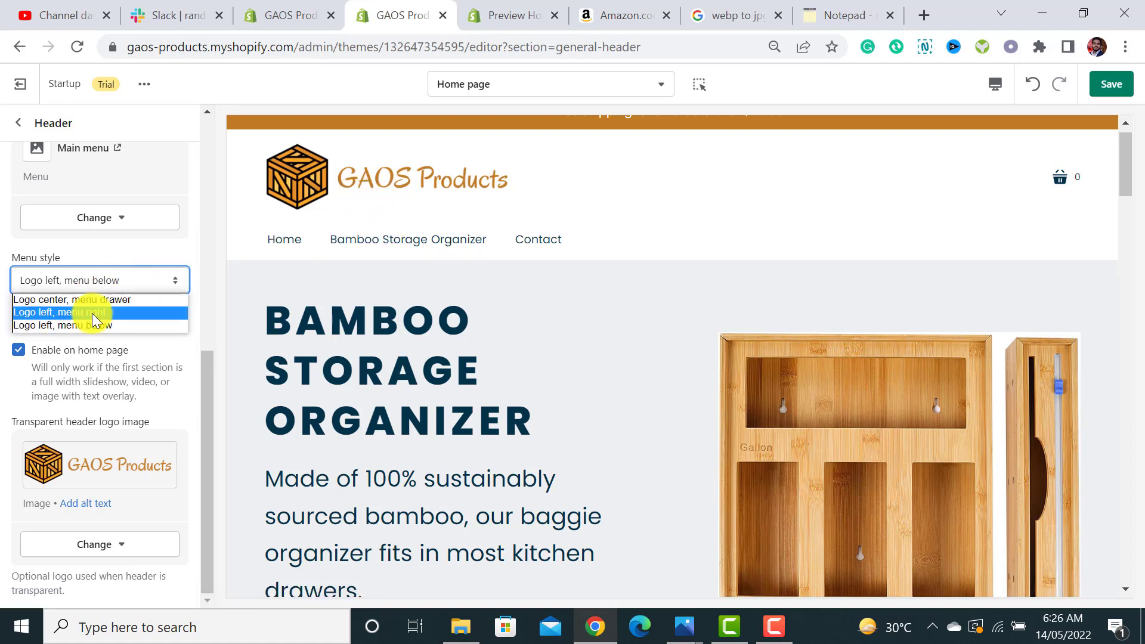
pyautogui.click(94, 313)
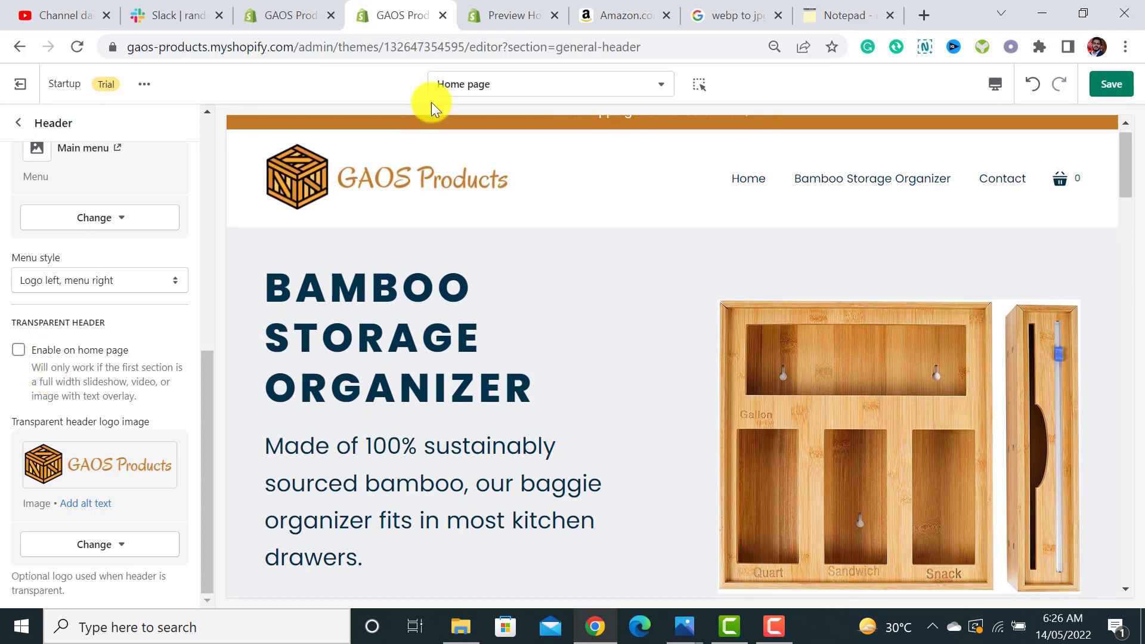
# Step: Compare the header with the Startup demo store's header and save the theme with the transparent header disabled on the home page
pyautogui.click(503, 6)
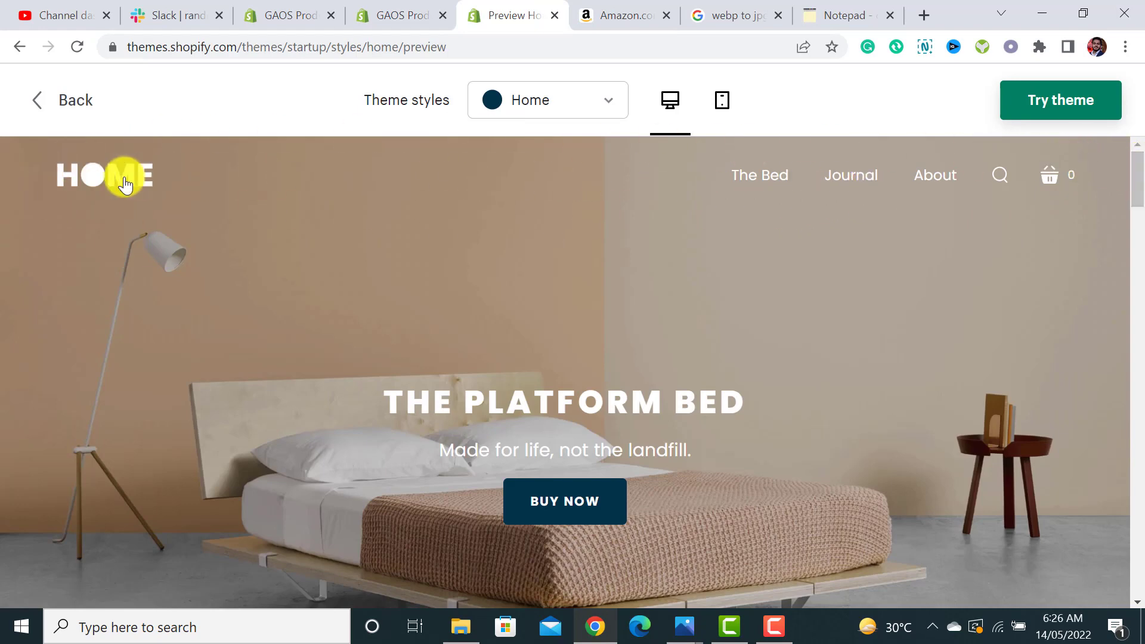
pyautogui.click(402, 13)
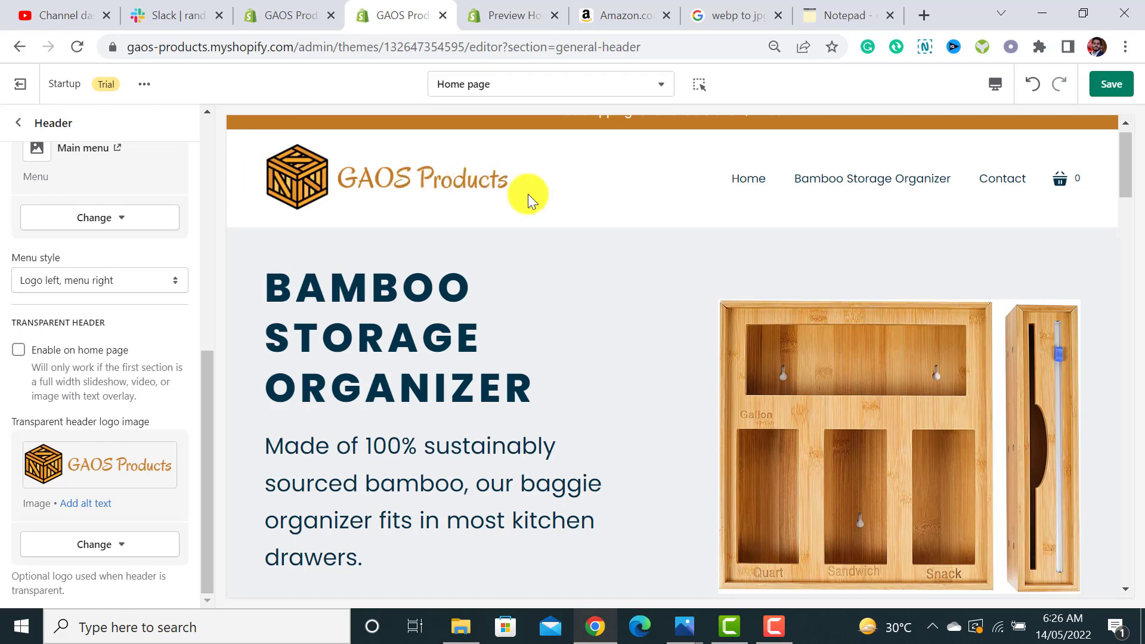
pyautogui.scroll(1, 633, 227)
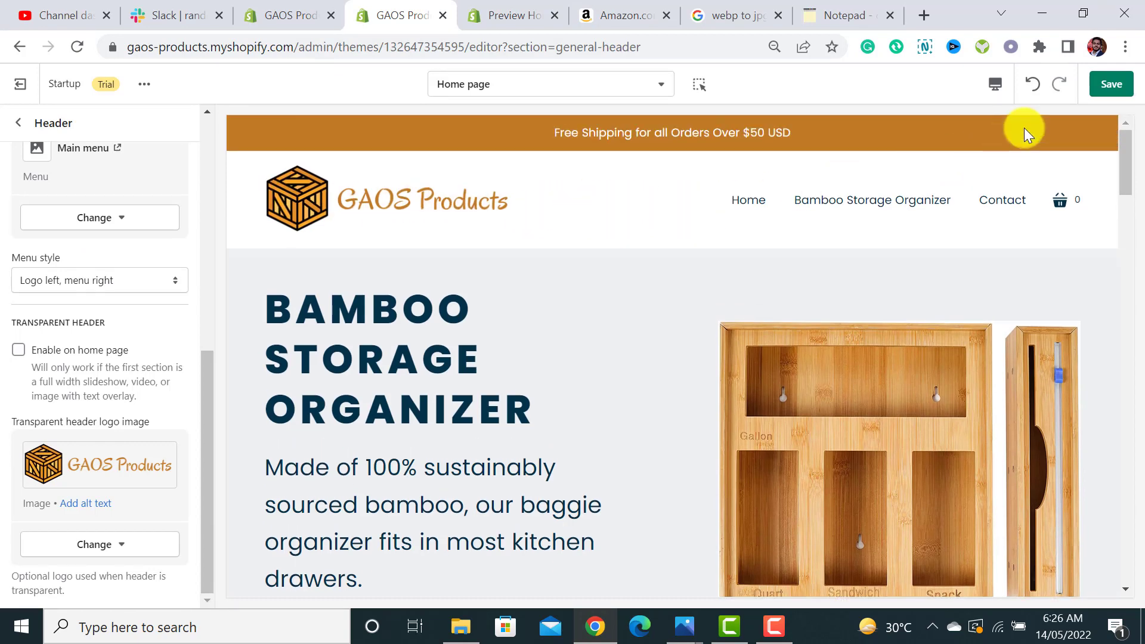
pyautogui.click(1112, 84)
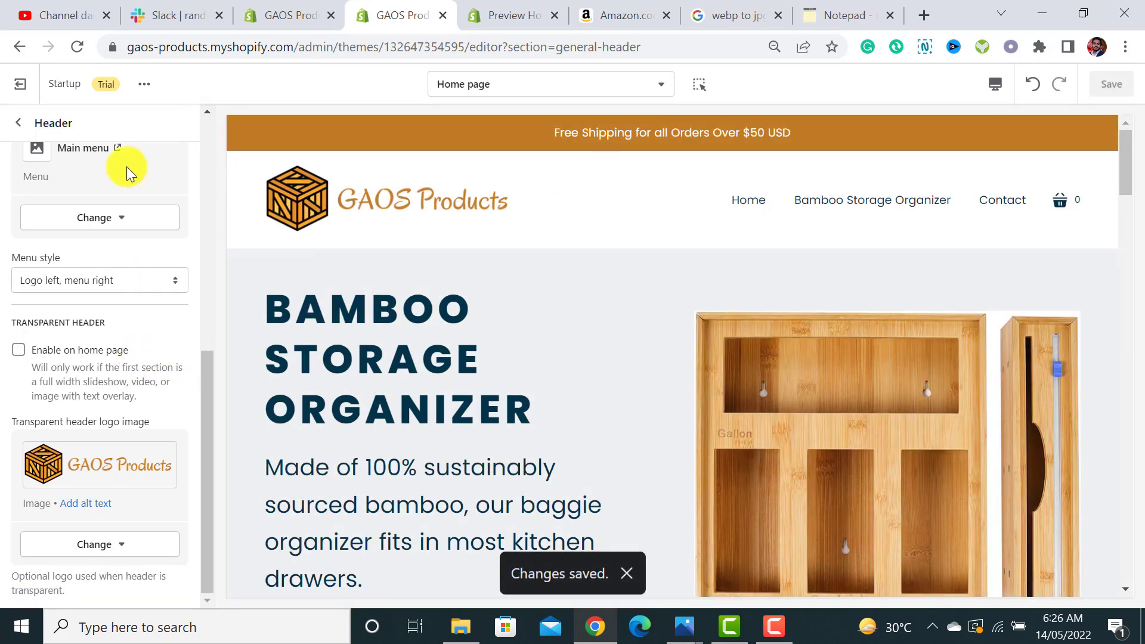
# Step: Leave the header settings and set the style of the home page's Promotion section to Accent
pyautogui.click(20, 126)
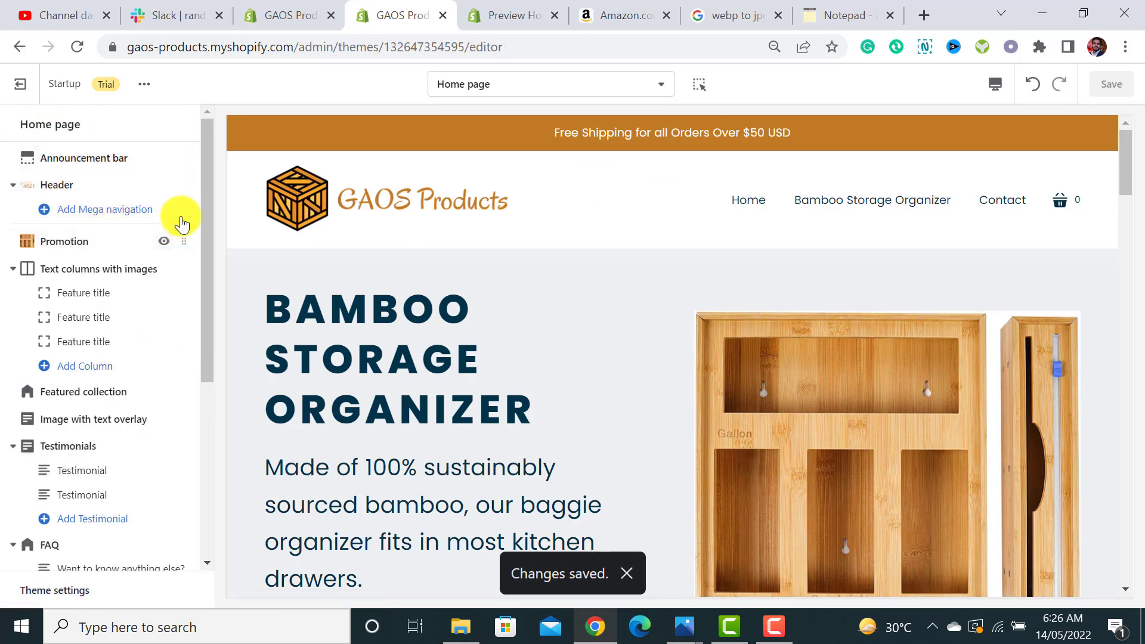
pyautogui.moveTo(204, 198); pyautogui.dragTo(204, 206)
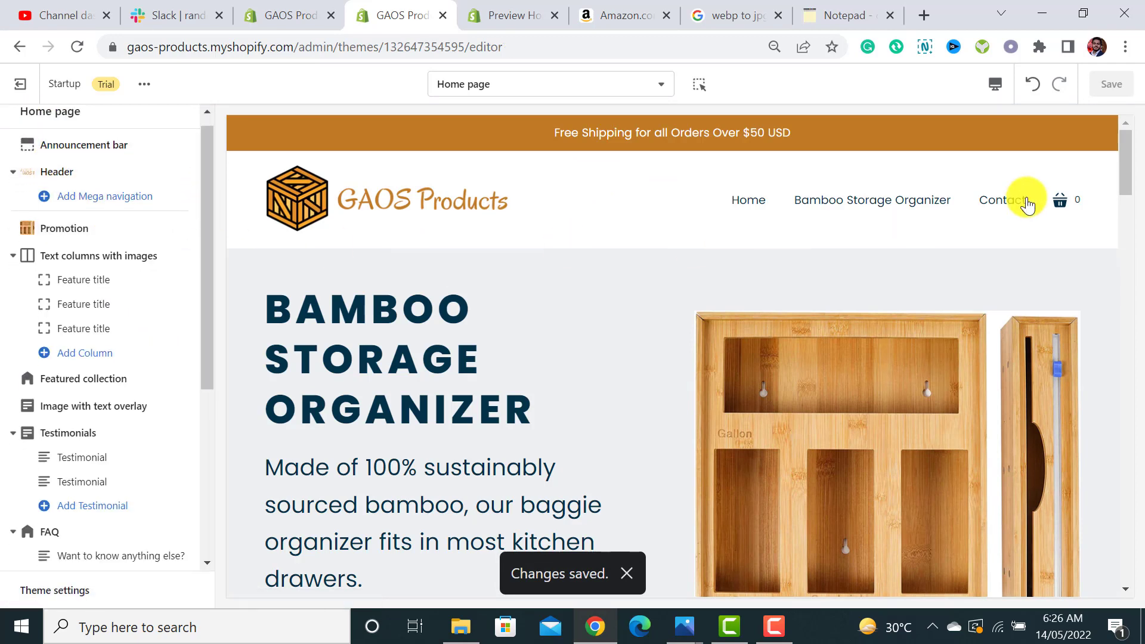
pyautogui.moveTo(1129, 143); pyautogui.dragTo(1125, 158)
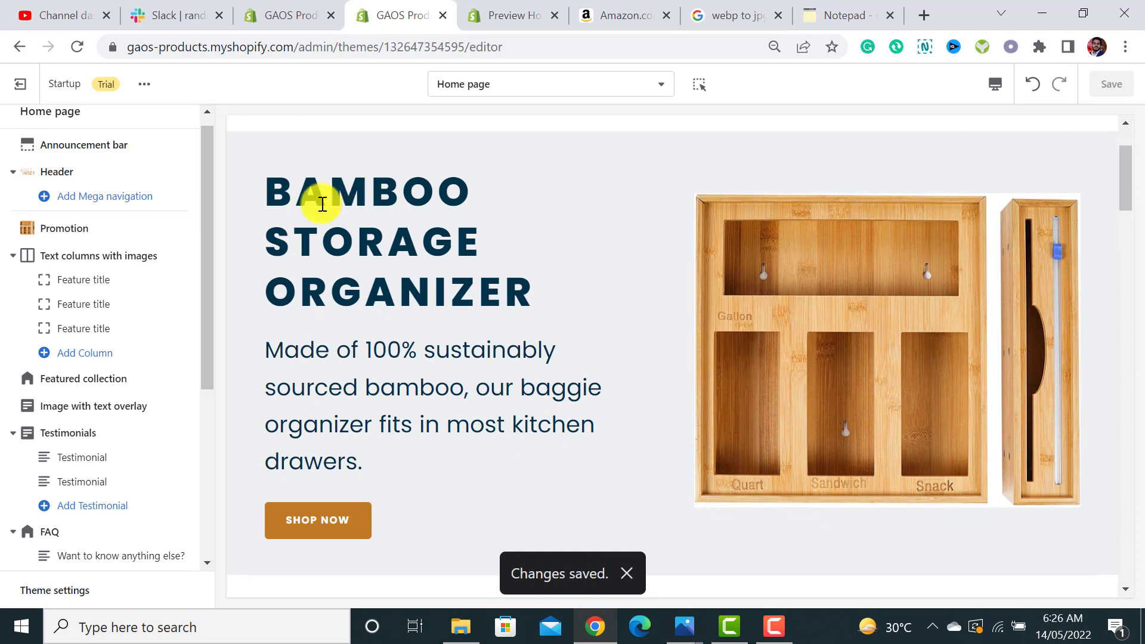
pyautogui.click(72, 226)
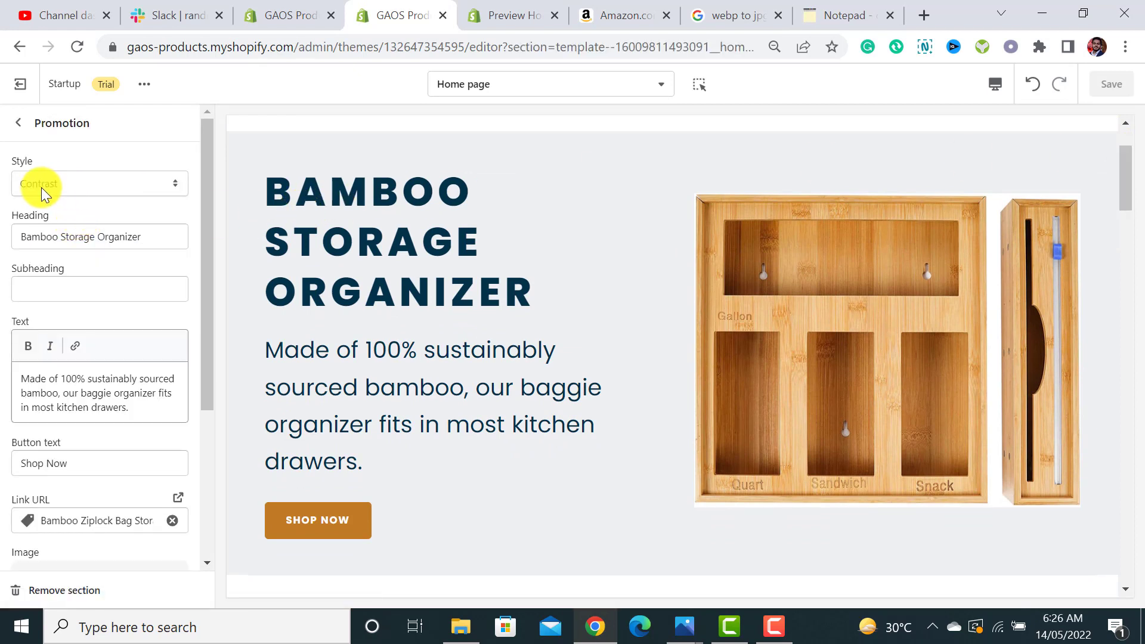
pyautogui.click(93, 187)
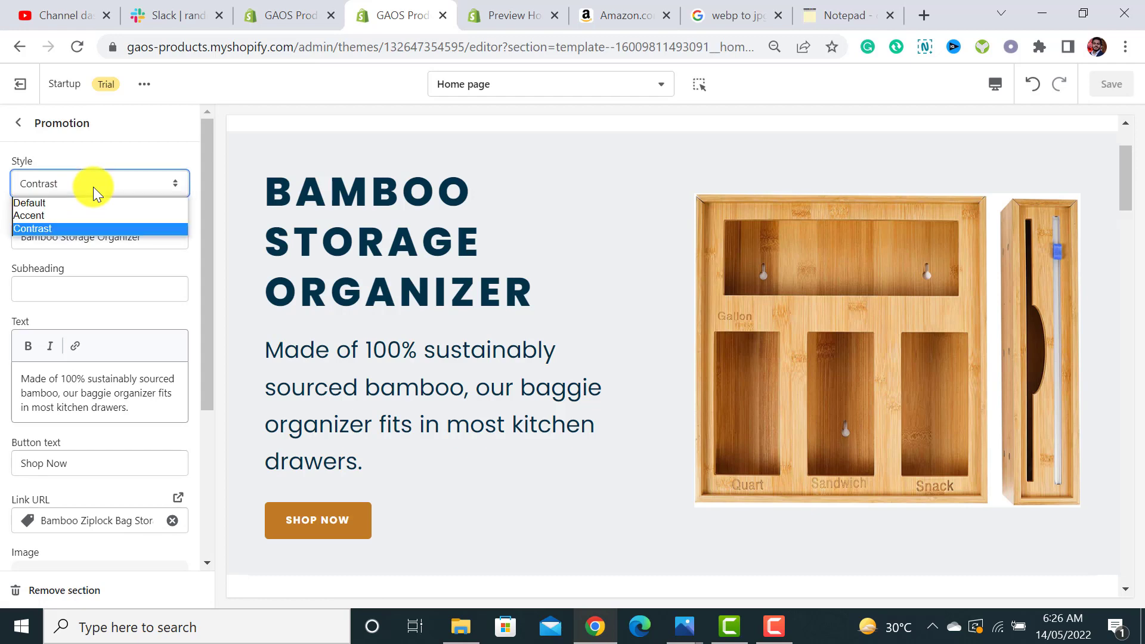
pyautogui.click(69, 218)
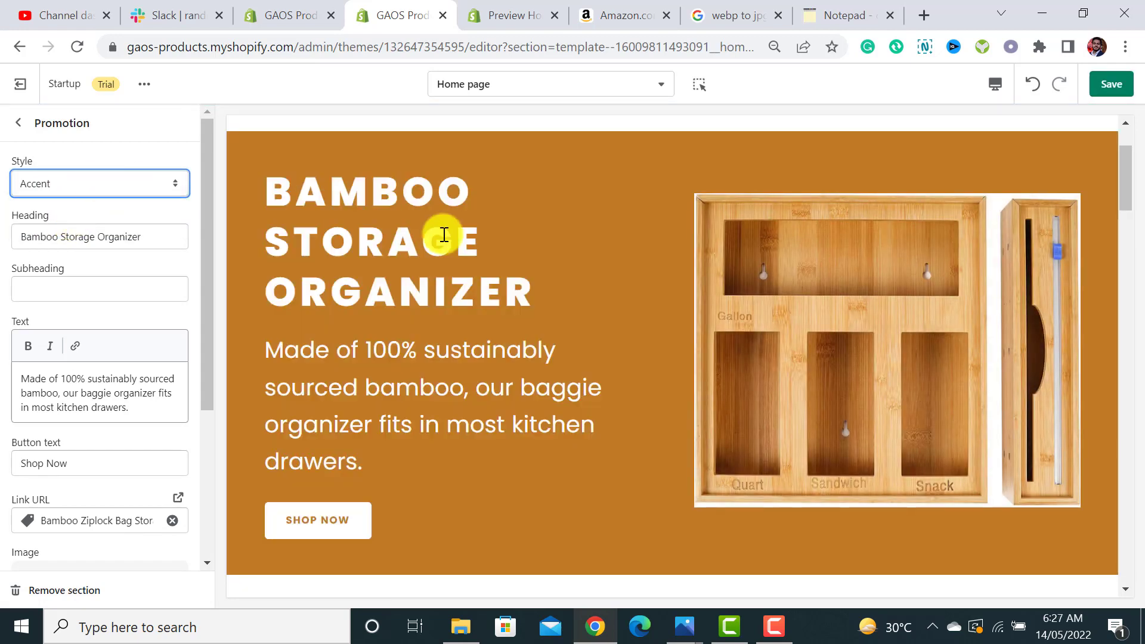
# Step: Examine the Promotion section's heading, text and button text fields against the matching content in the store preview
pyautogui.scroll(-1, 448, 384)
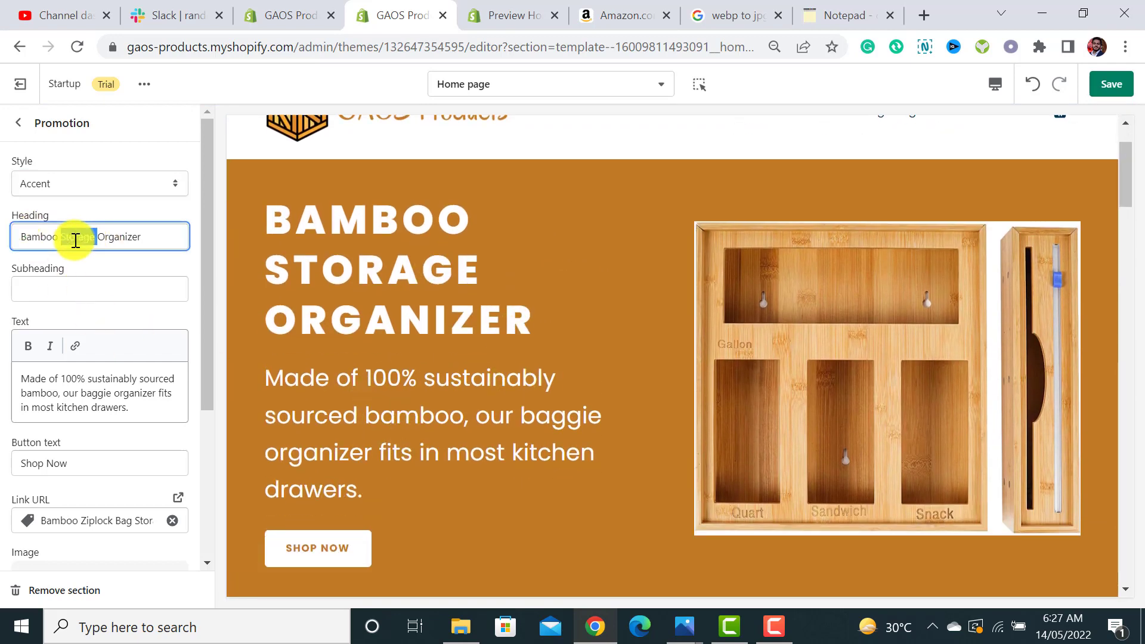
pyautogui.moveTo(293, 224); pyautogui.dragTo(457, 315)
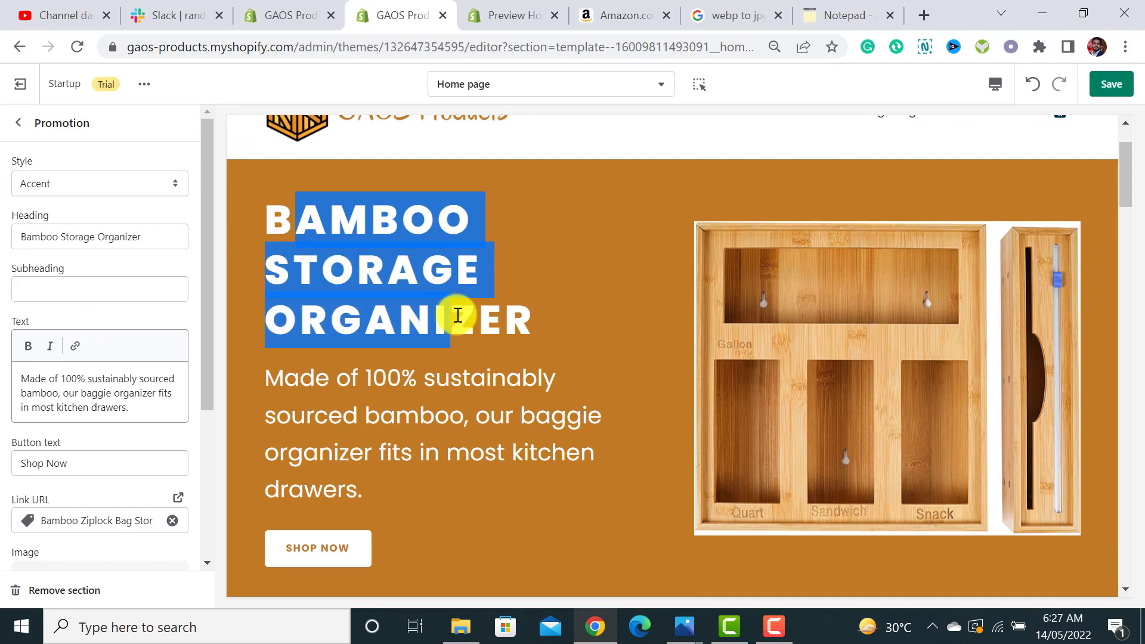
pyautogui.click(94, 399)
pyautogui.hotkey('ctrl', 'a')
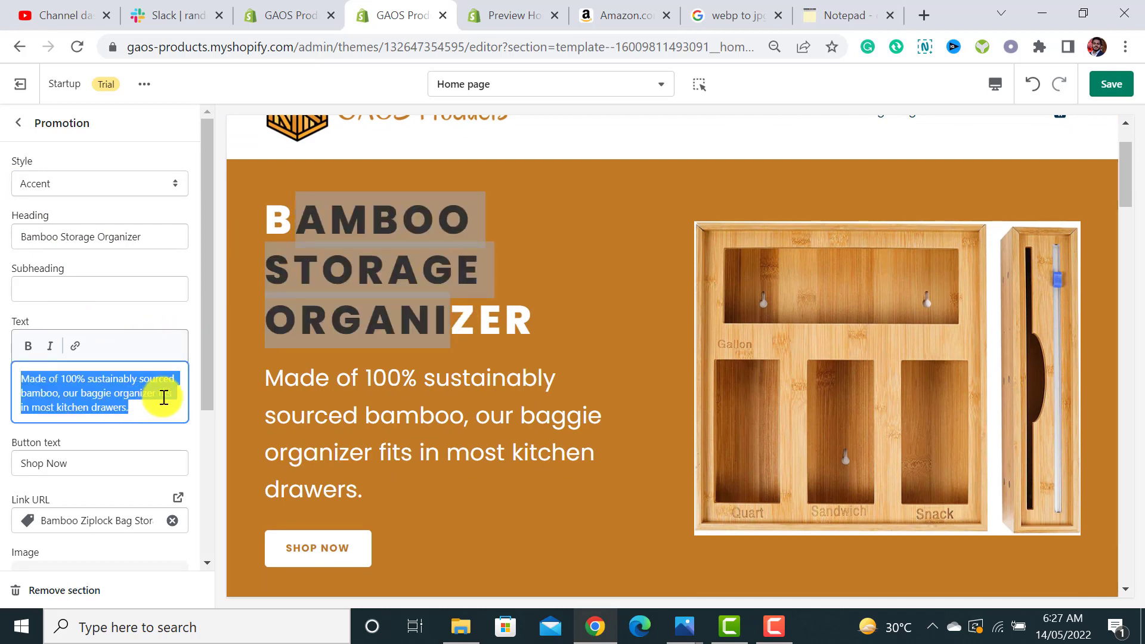
pyautogui.moveTo(328, 382); pyautogui.dragTo(371, 488)
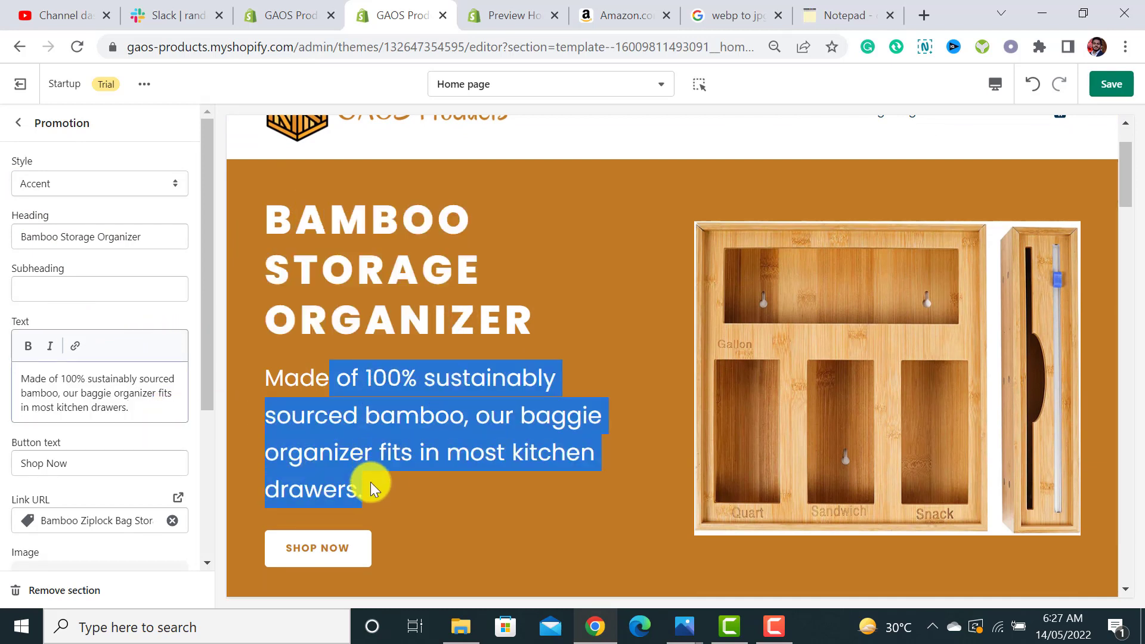
pyautogui.moveTo(205, 378); pyautogui.dragTo(206, 460)
pyautogui.click(91, 312)
pyautogui.doubleClick(92, 312)
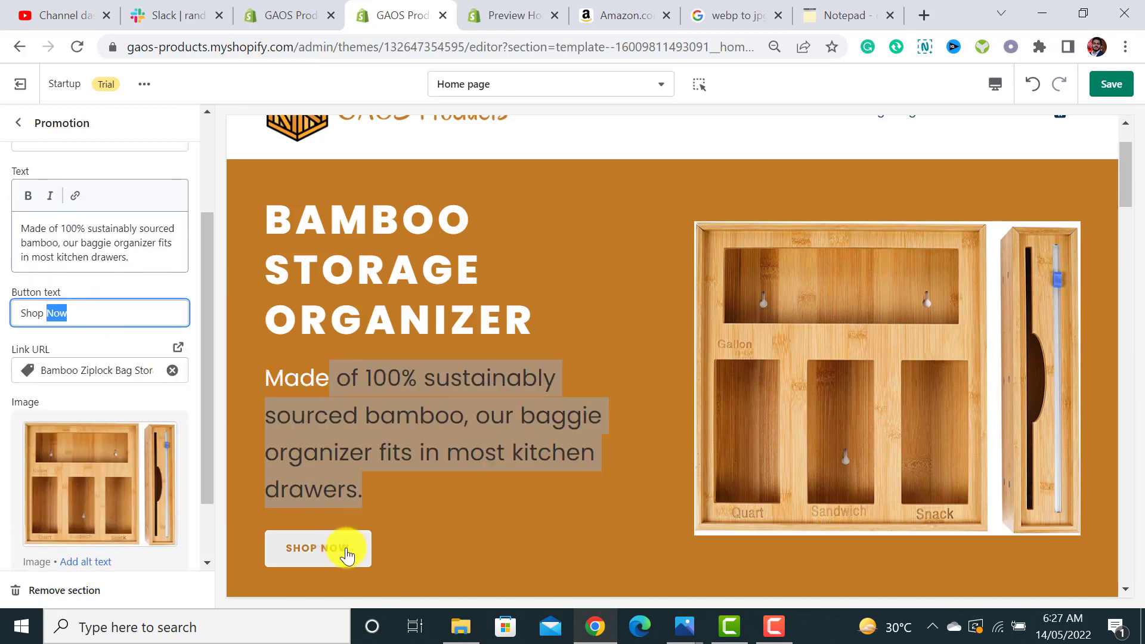
pyautogui.click(447, 516)
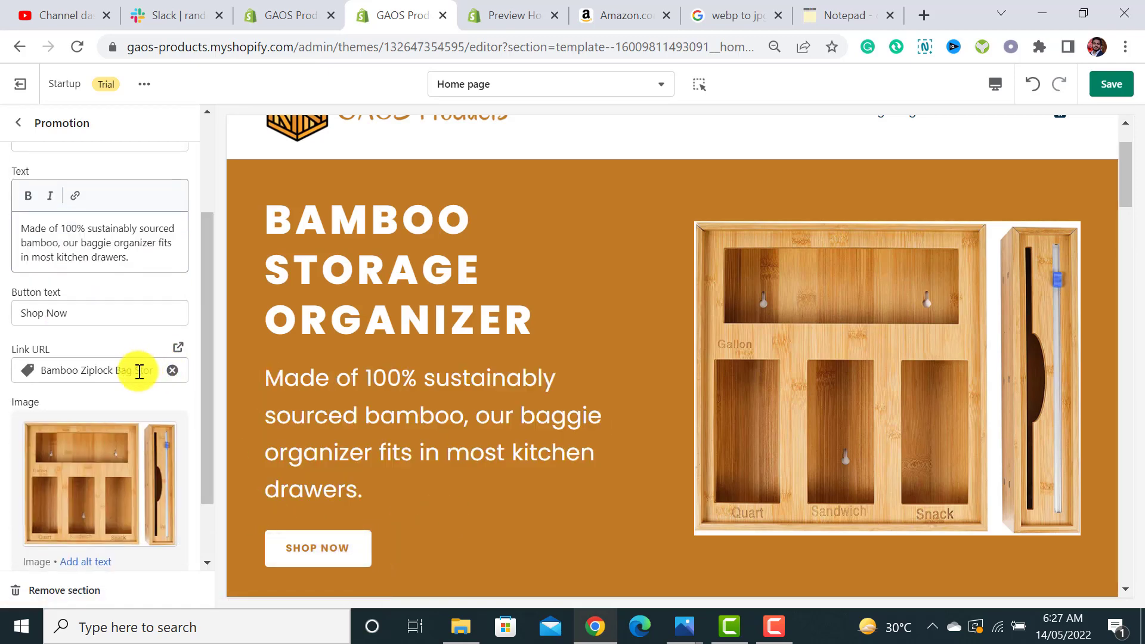
# Step: Replace the Promotion image with the library photo of the organizer filled with pink and green bags, and save the theme
pyautogui.moveTo(204, 383); pyautogui.dragTo(153, 473)
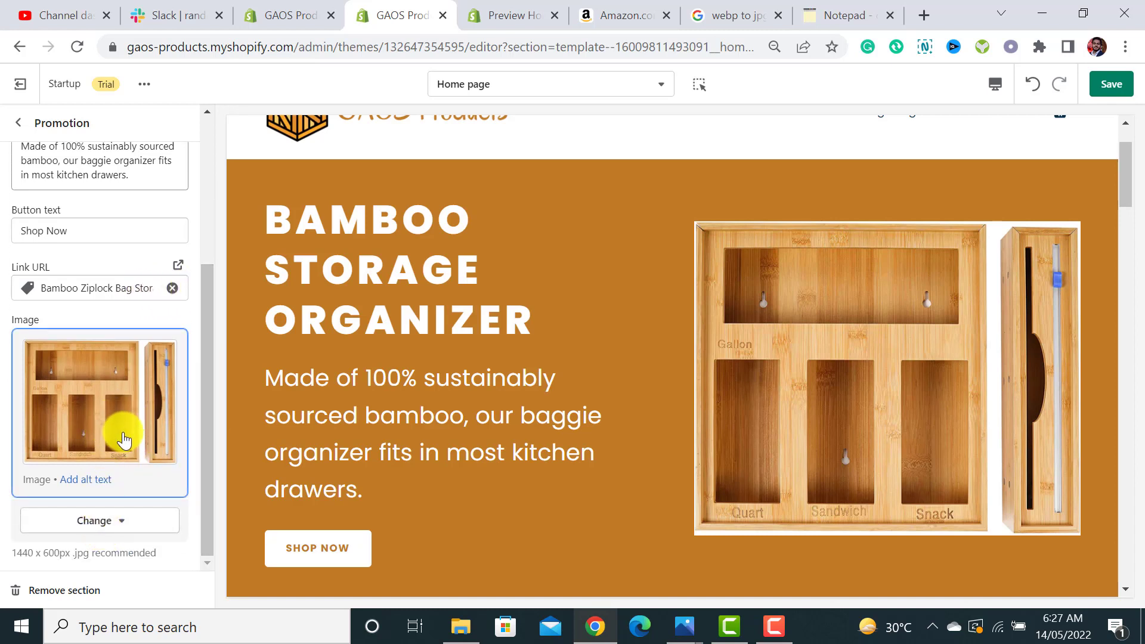
pyautogui.click(91, 521)
pyautogui.click(109, 457)
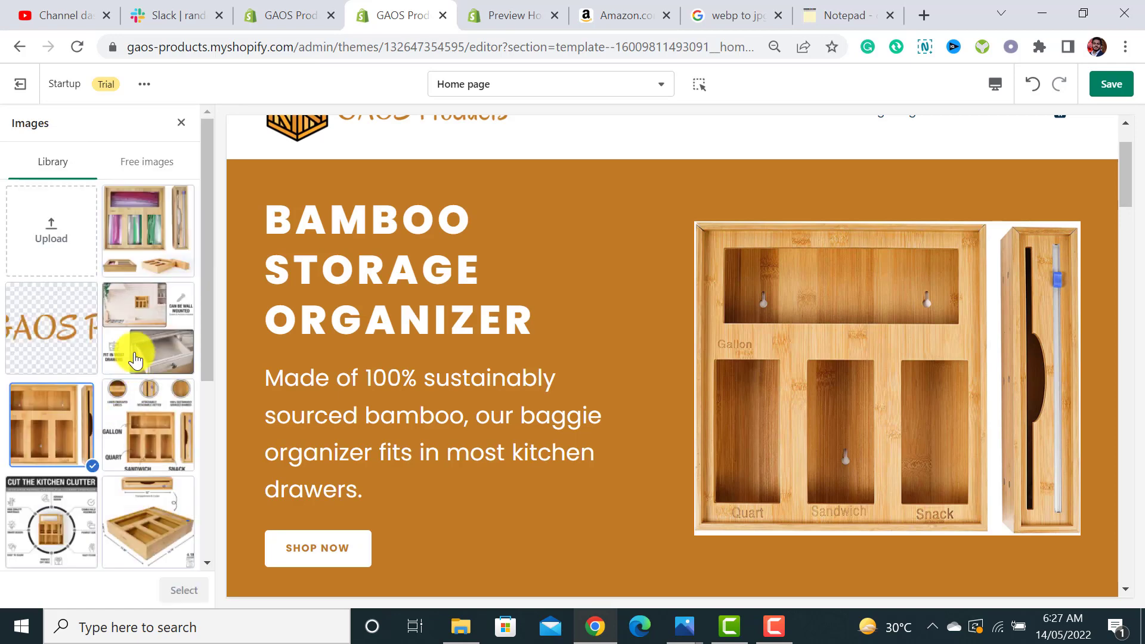
pyautogui.click(148, 231)
pyautogui.click(184, 592)
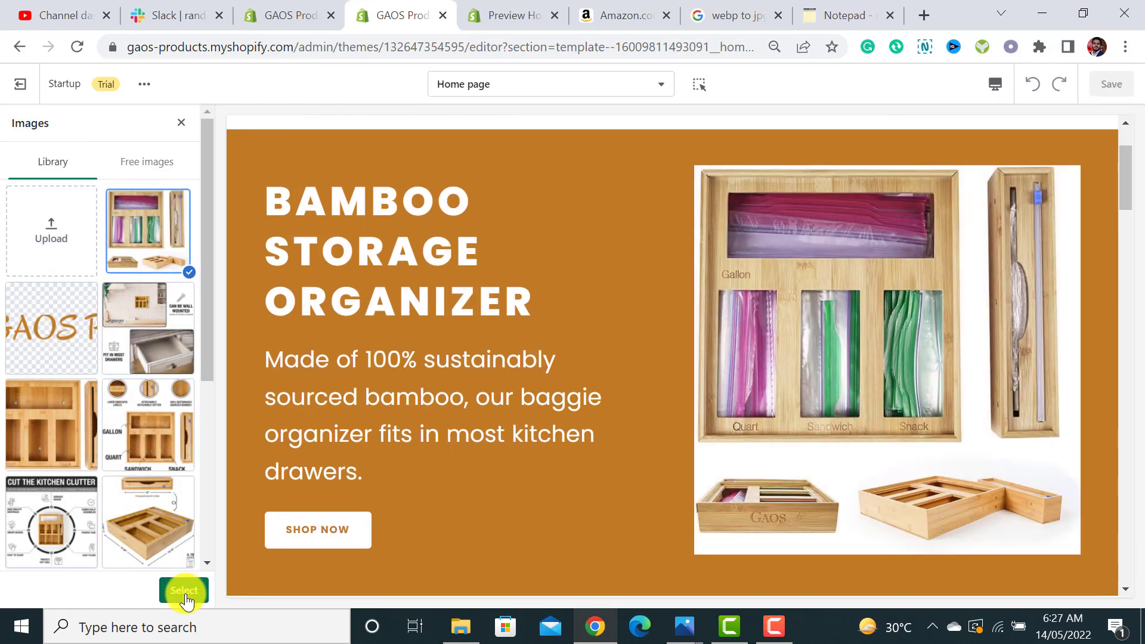
pyautogui.scroll(2, 559, 400)
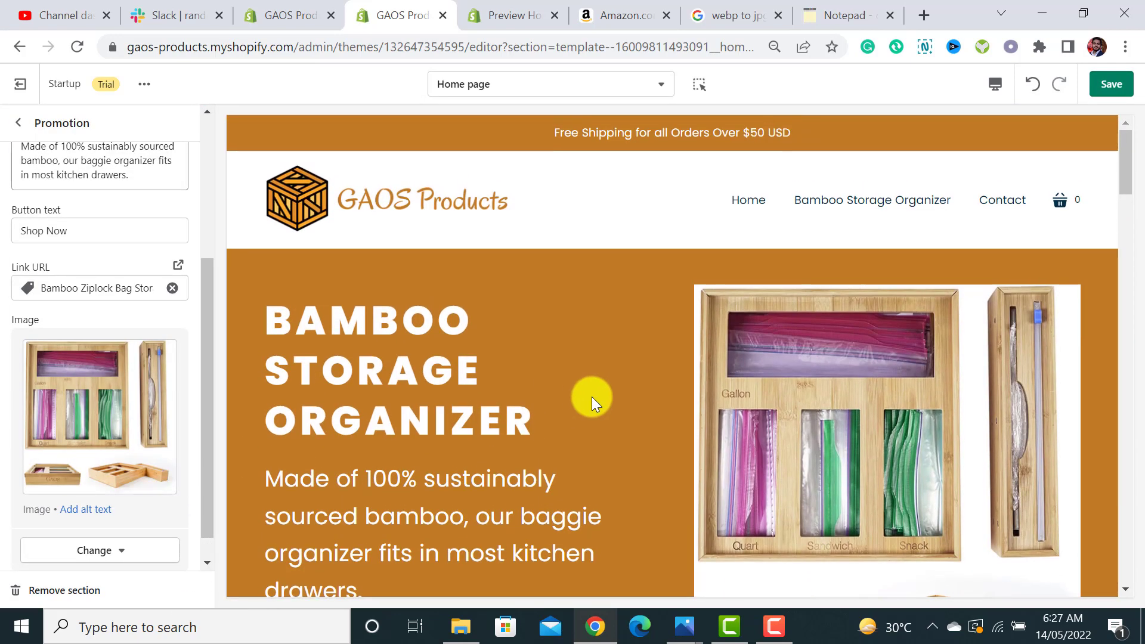
pyautogui.click(1111, 84)
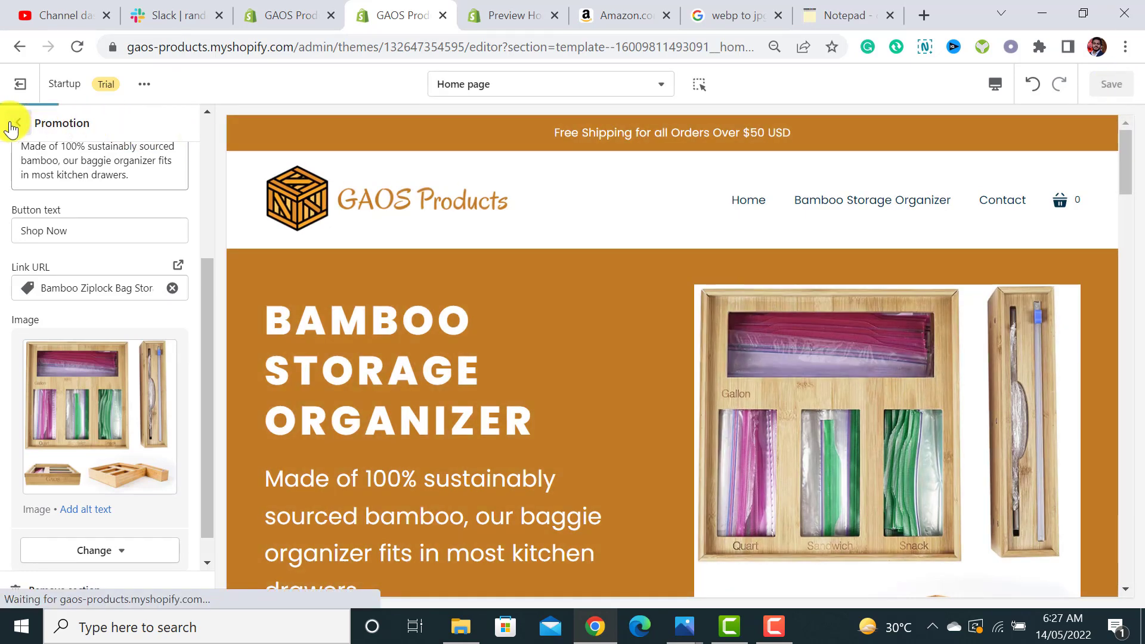
# Step: Compare the store's text columns section with the Startup demo store and copy the demo's heading "WHAT SETS US APART"
pyautogui.click(18, 122)
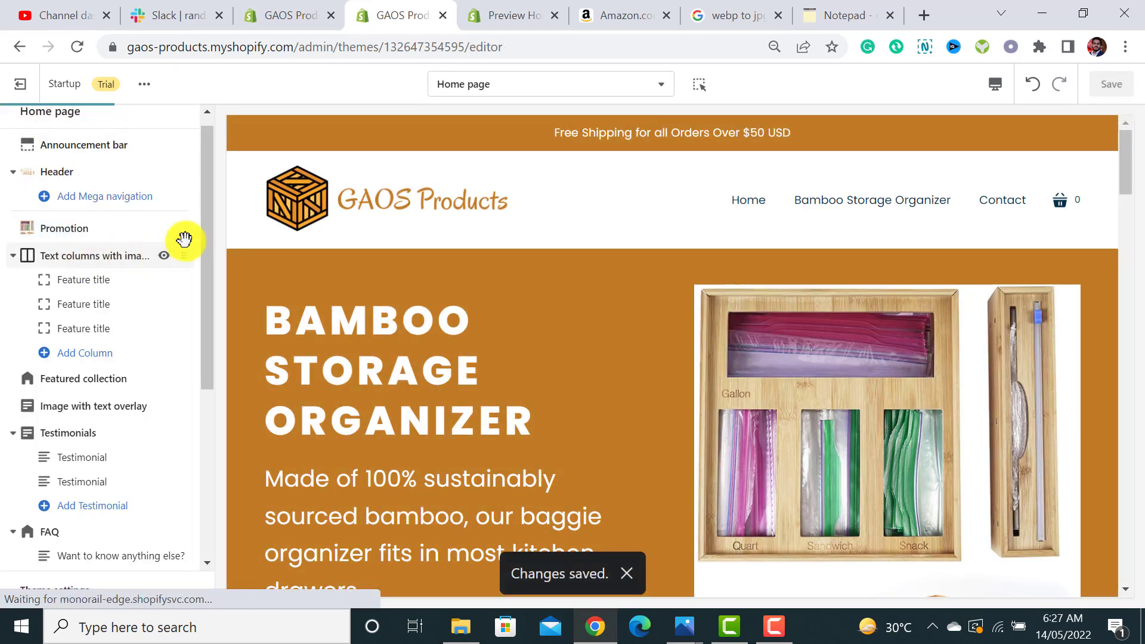
pyautogui.moveTo(204, 209)
pyautogui.mouseDown()
pyautogui.moveTo(205, 225)
pyautogui.moveTo(209, 195)
pyautogui.mouseUp()
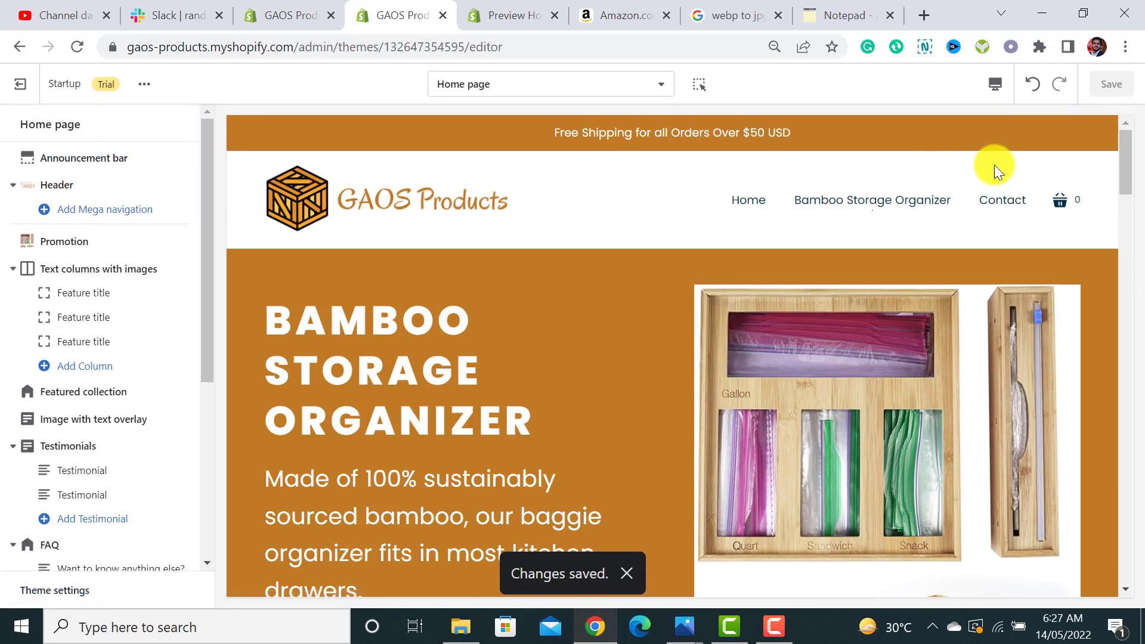
pyautogui.moveTo(1133, 154); pyautogui.dragTo(1125, 230)
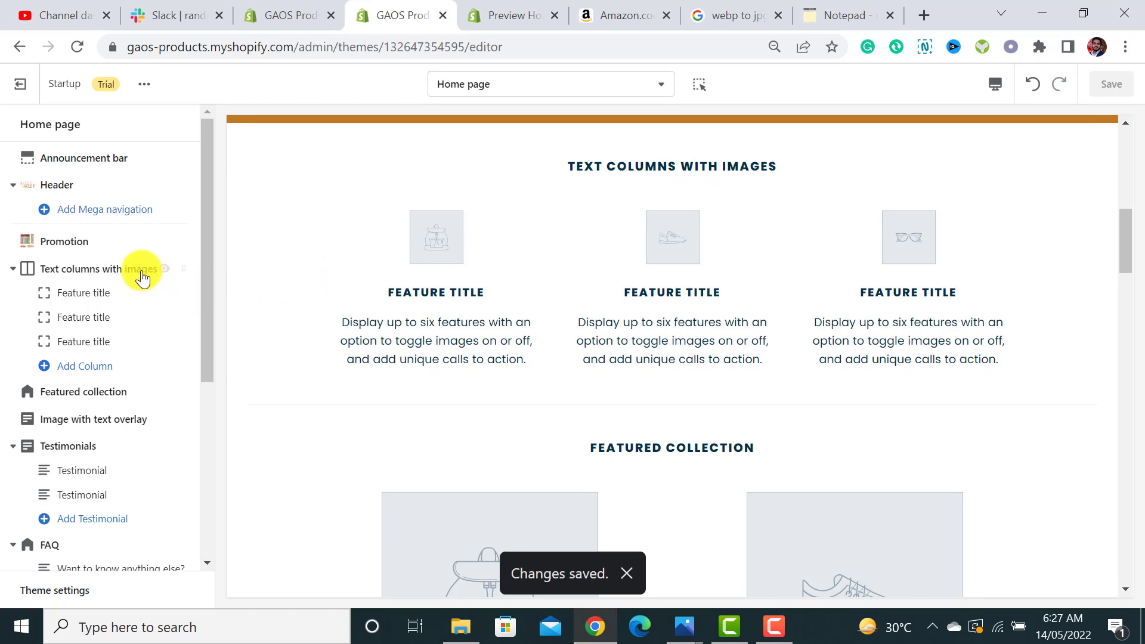
pyautogui.click(498, 14)
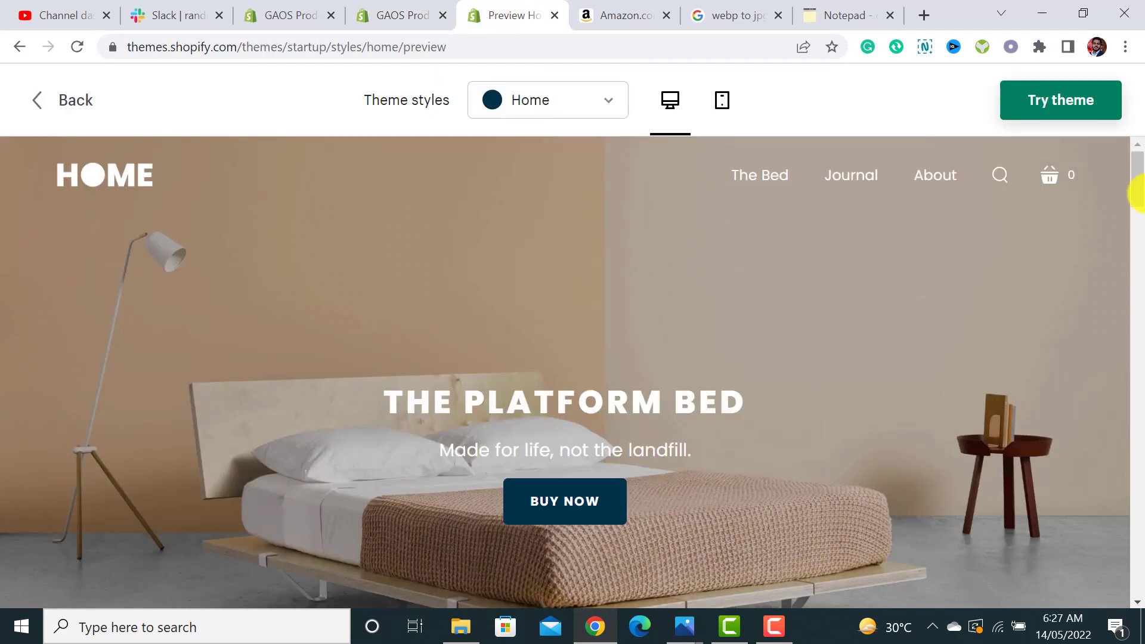
pyautogui.moveTo(1138, 173); pyautogui.dragTo(1133, 248)
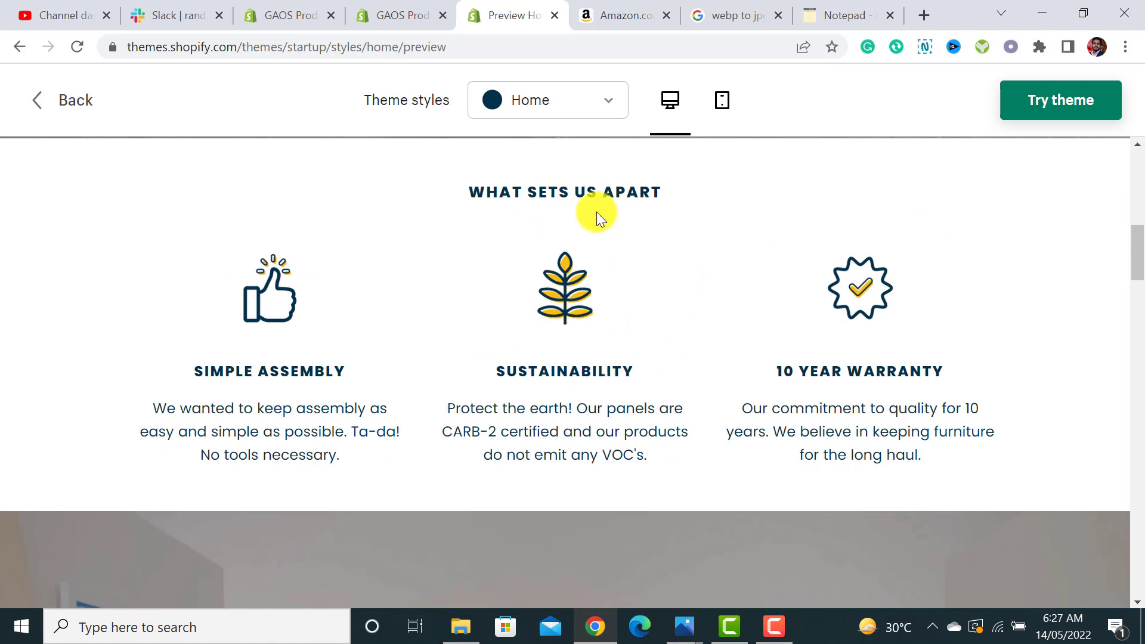
pyautogui.tripleClick(591, 192)
pyautogui.hotkey('ctrl', 'c')
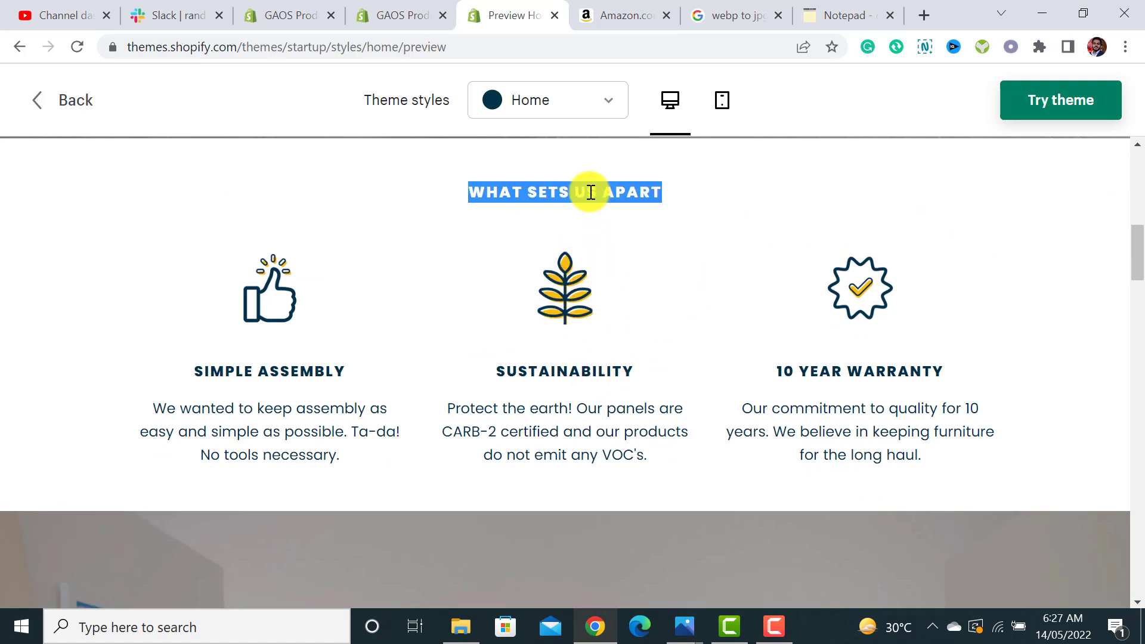
# Step: Replace the heading of the "Text columns with images" section with the copied "WHAT SETS US APART" and return to the section list
pyautogui.click(433, 26)
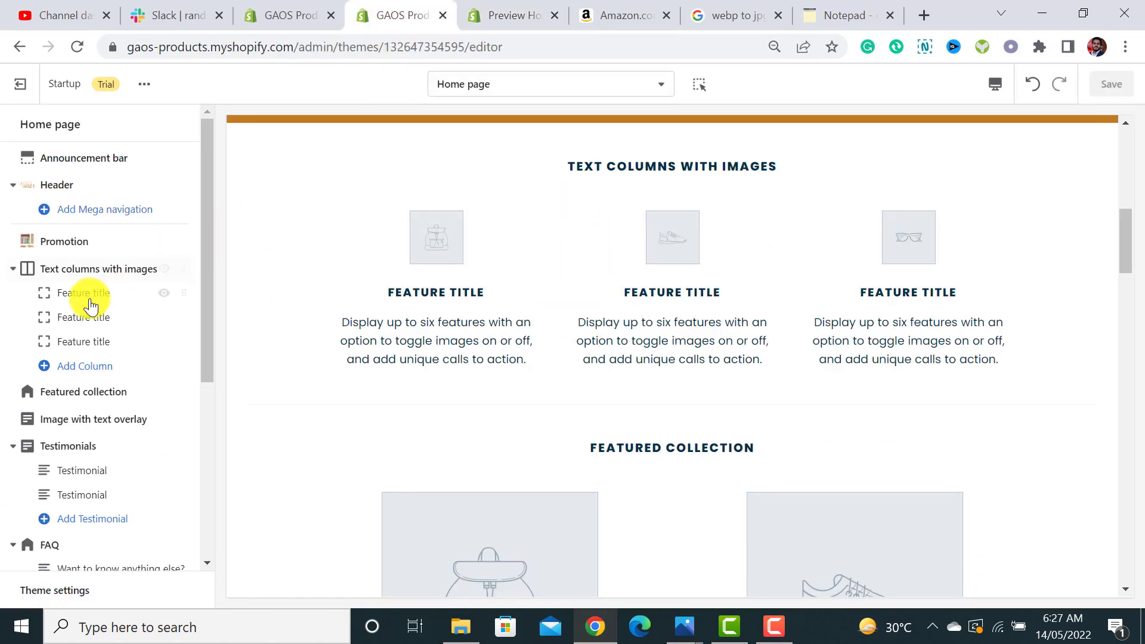
pyautogui.click(77, 267)
pyautogui.doubleClick(119, 239)
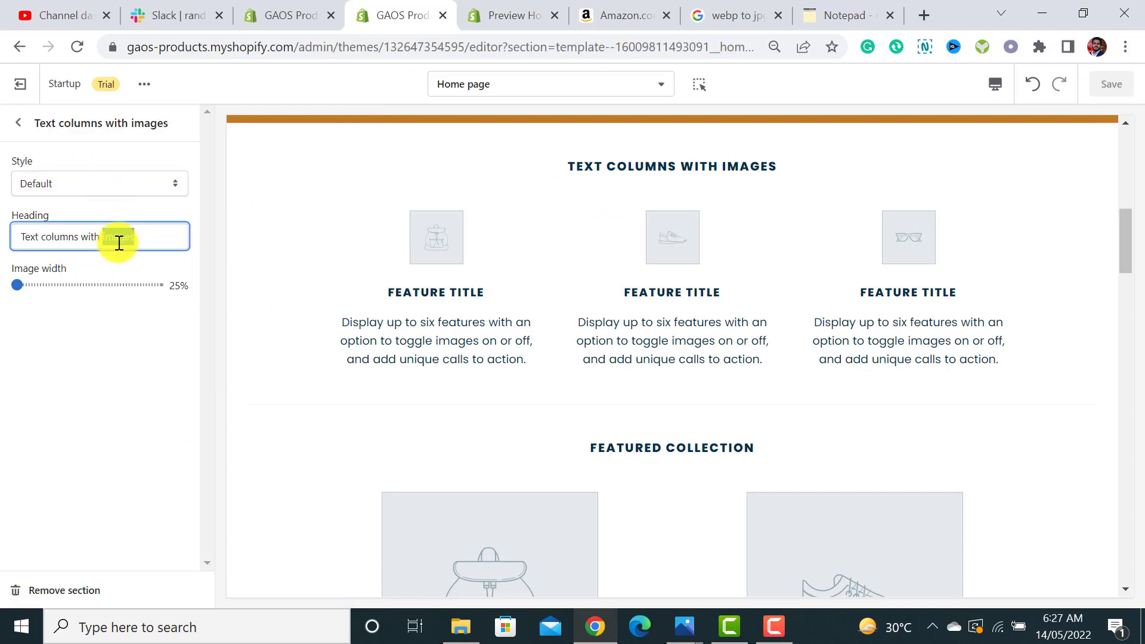
pyautogui.hotkey('ctrl', 'v')
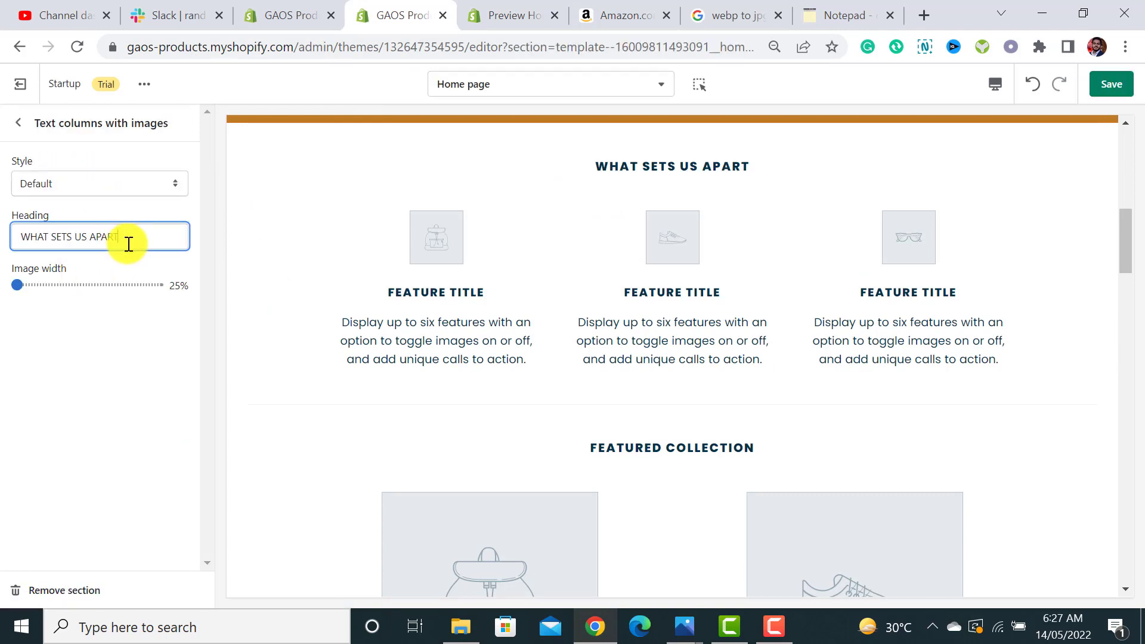
pyautogui.click(18, 128)
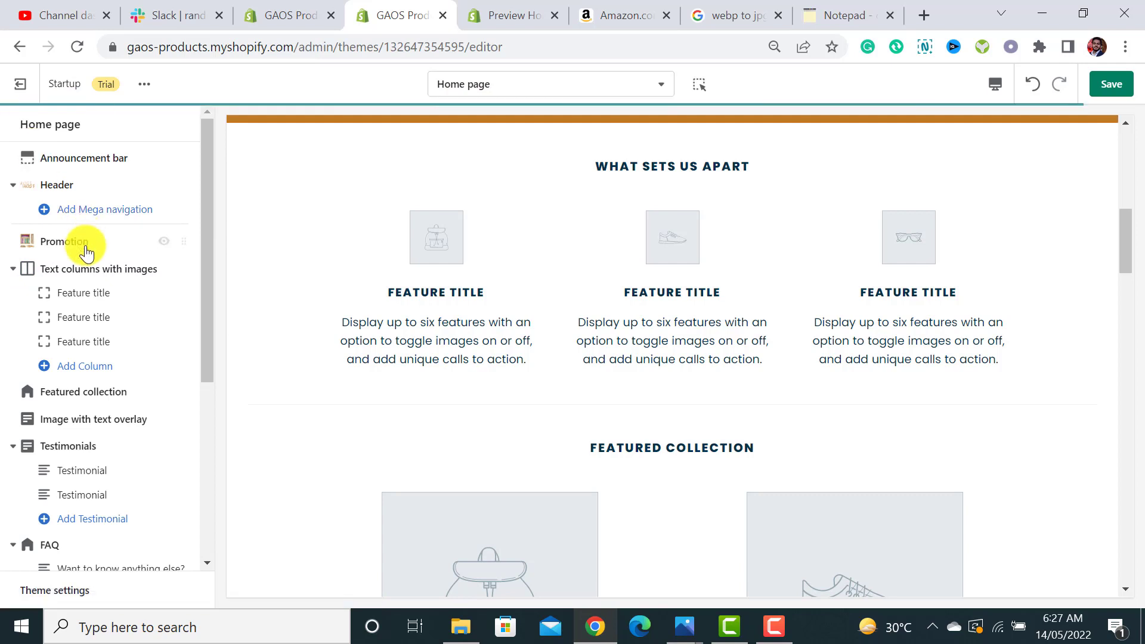
# Step: View the first feature column's settings and the demo store's column icons, and open flaticon.com in a new browser tab
pyautogui.click(96, 295)
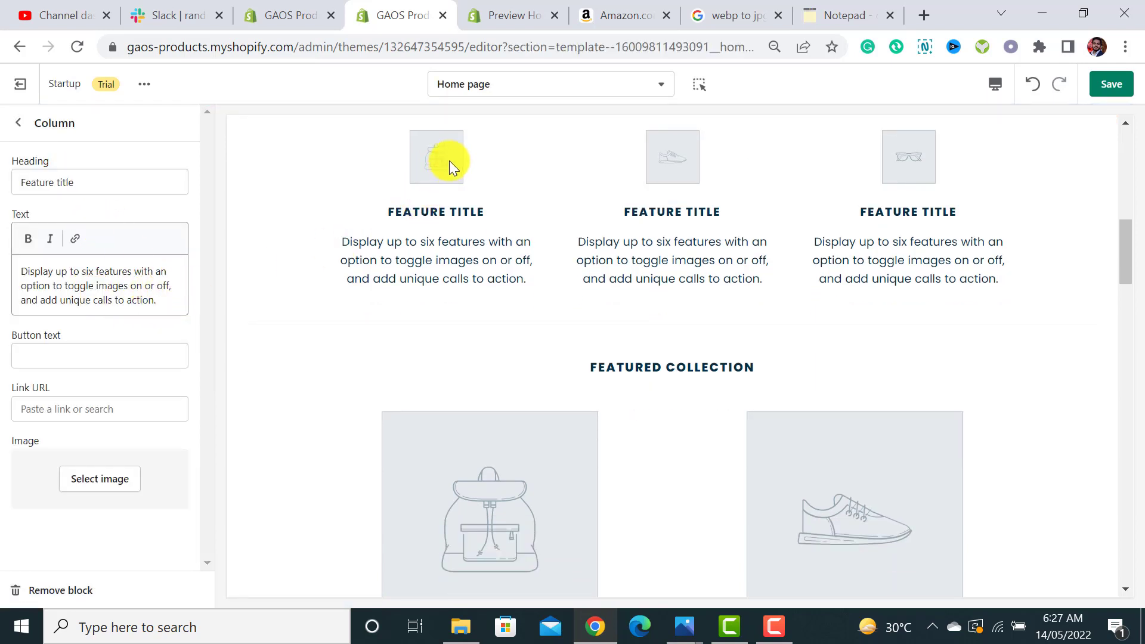
pyautogui.click(489, 12)
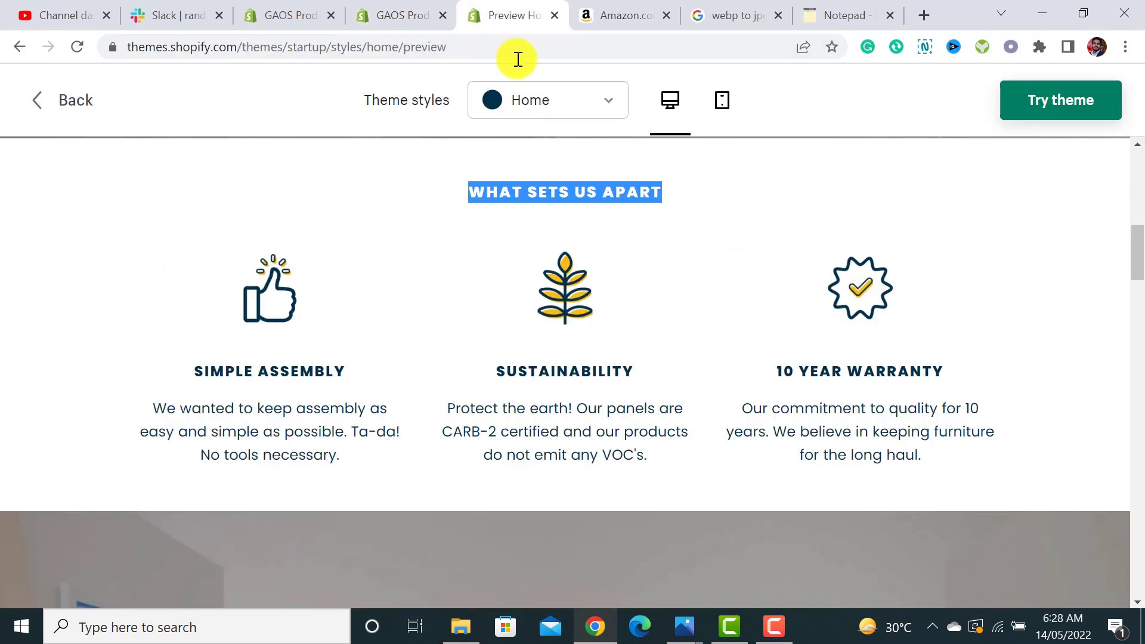
pyautogui.click(924, 15)
pyautogui.click(649, 48)
pyautogui.write('flaticon')
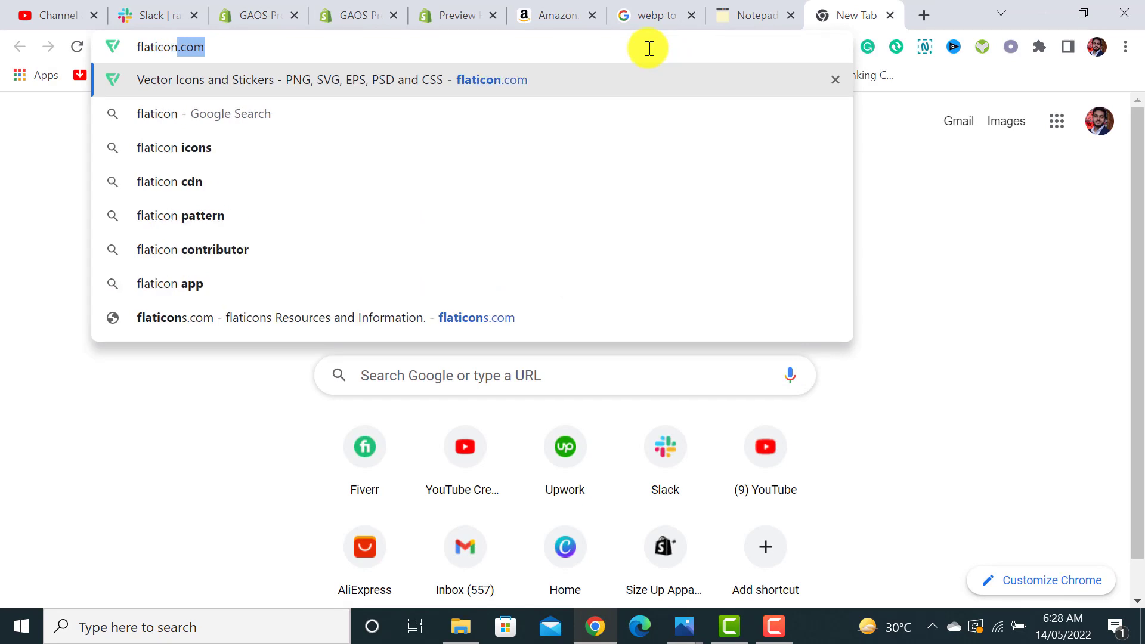
pyautogui.press('Return')
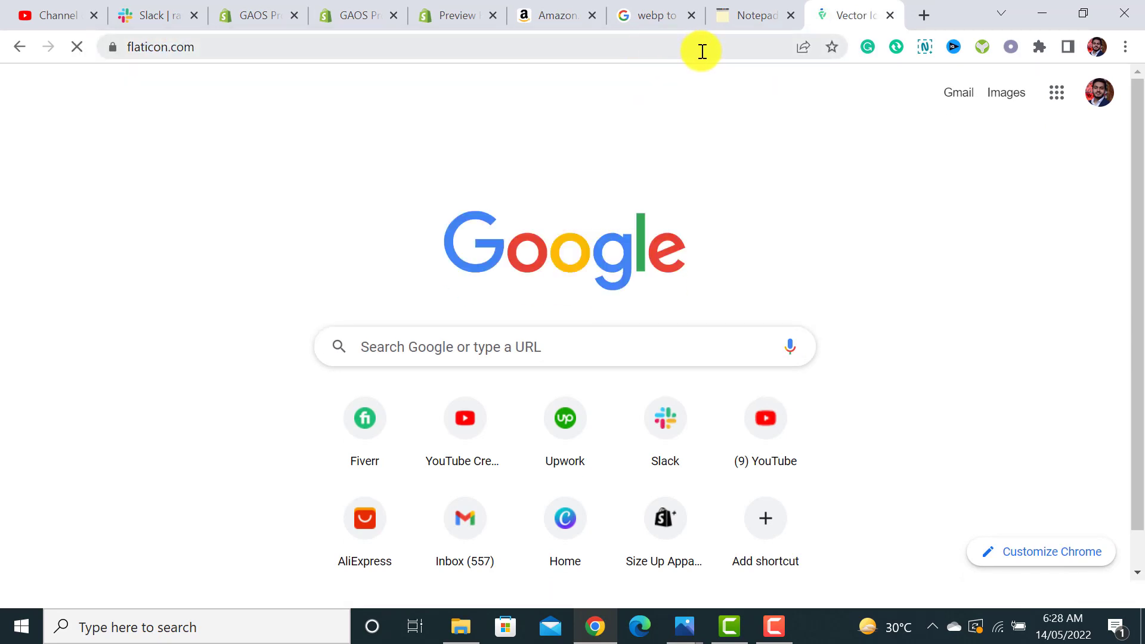
# Step: Search Flaticon for "durable" icons
pyautogui.click(403, 367)
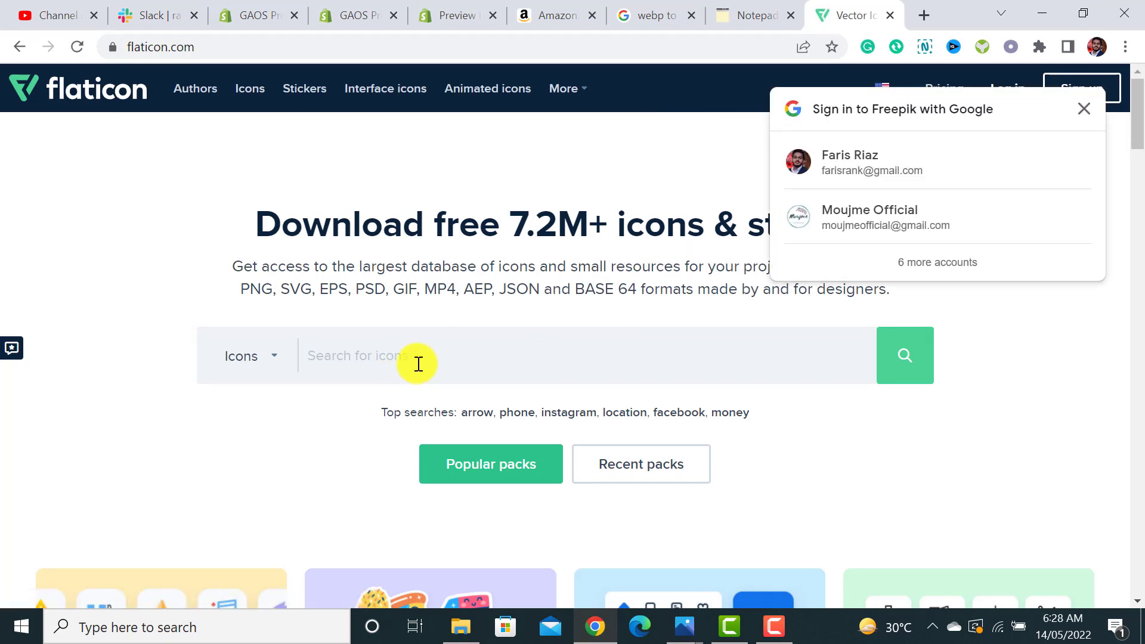
pyautogui.click(419, 363)
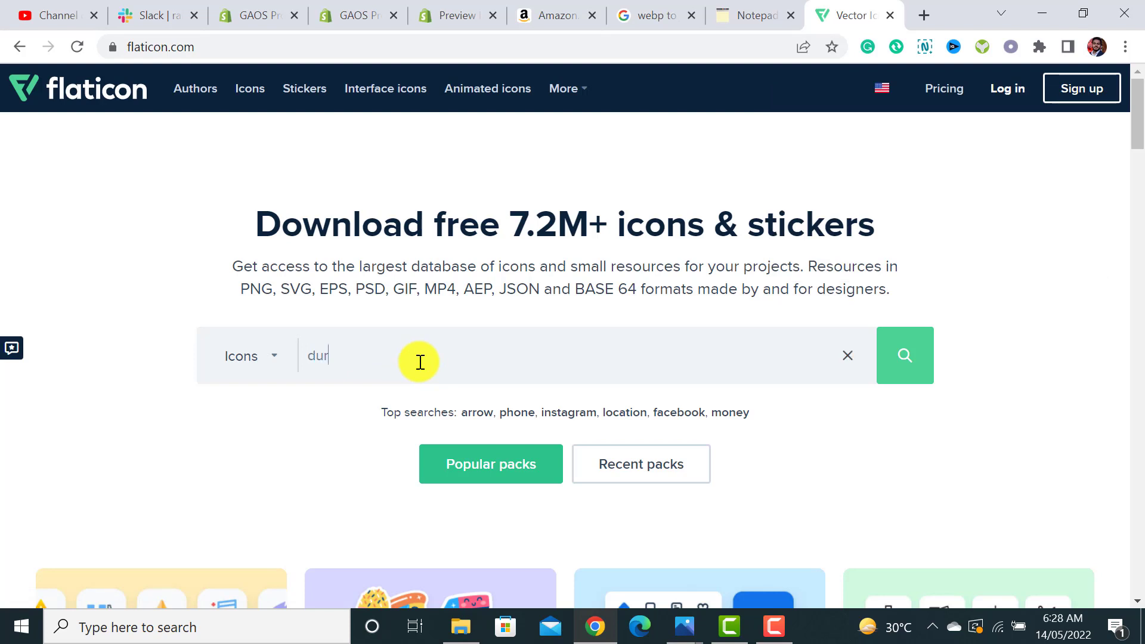
pyautogui.write('durabl')
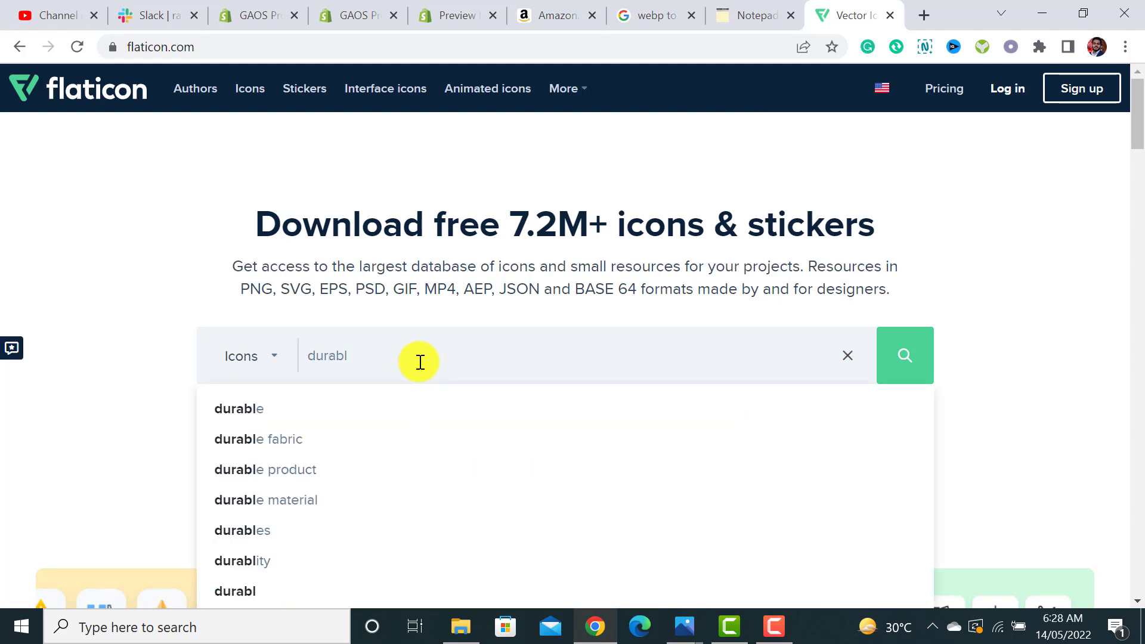
pyautogui.click(310, 410)
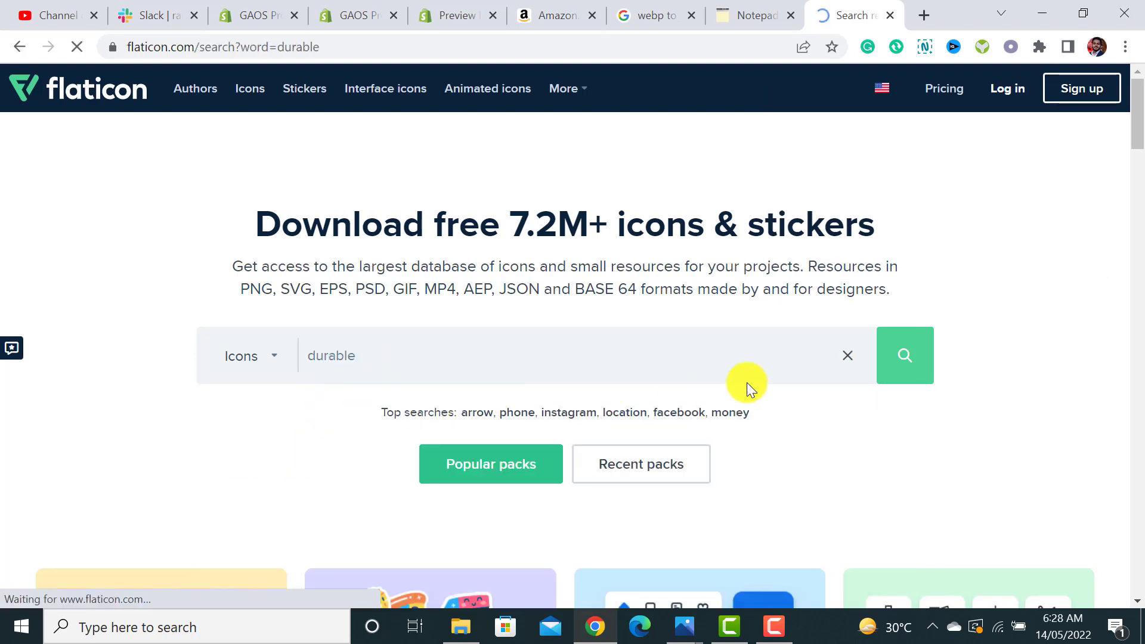
pyautogui.scroll(-5, 792, 355)
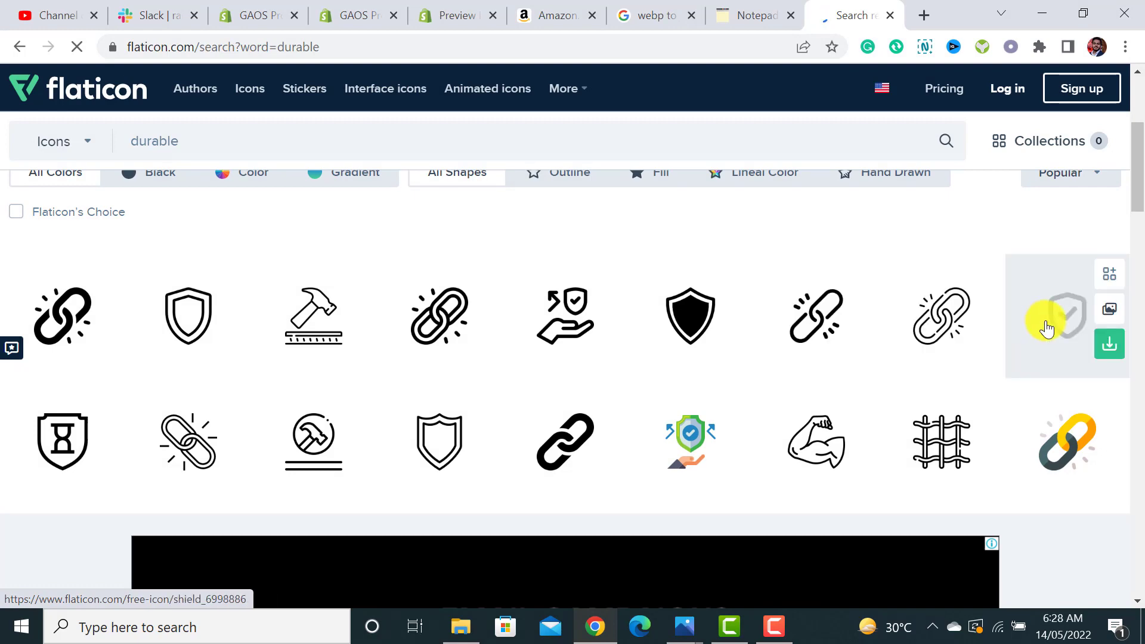
pyautogui.click(471, 15)
pyautogui.click(352, 15)
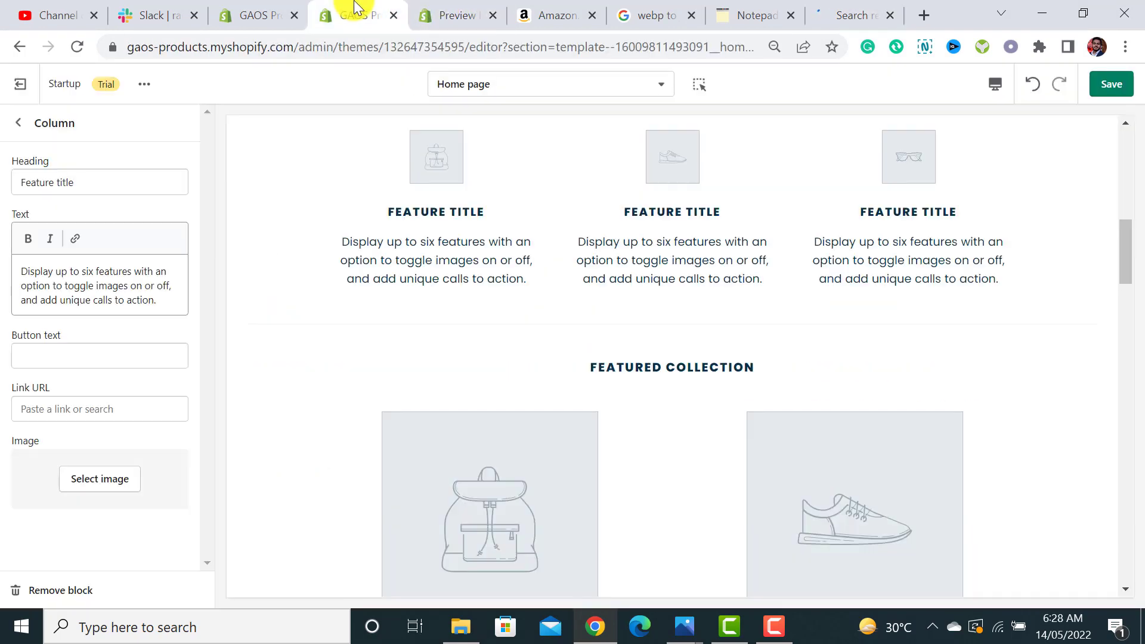
pyautogui.click(101, 481)
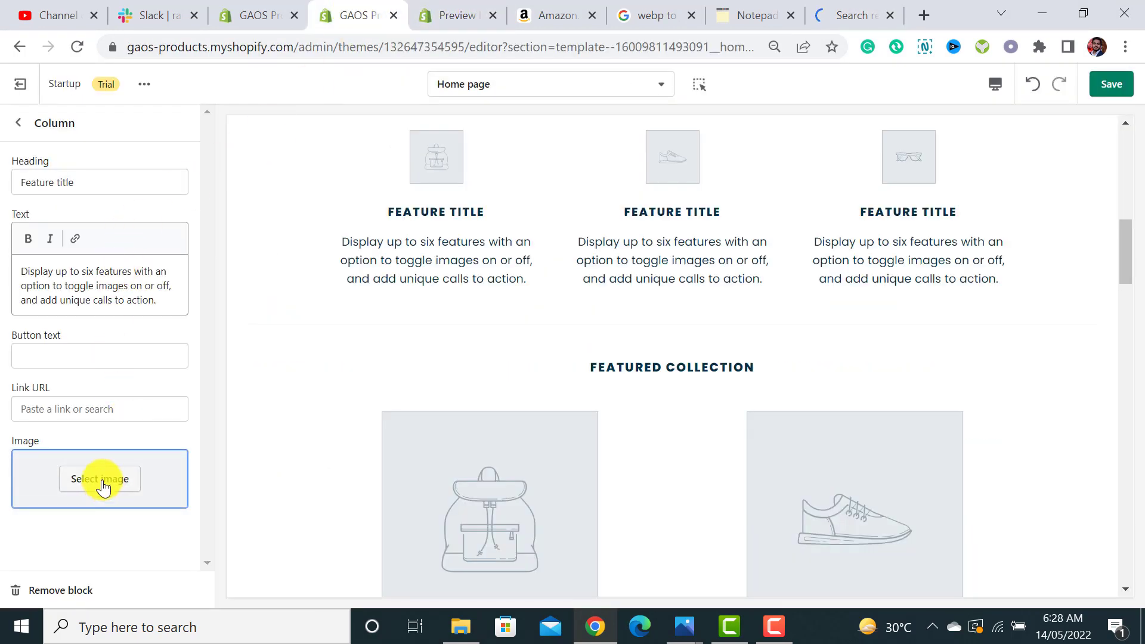
pyautogui.click(444, 12)
pyautogui.rightClick(262, 284)
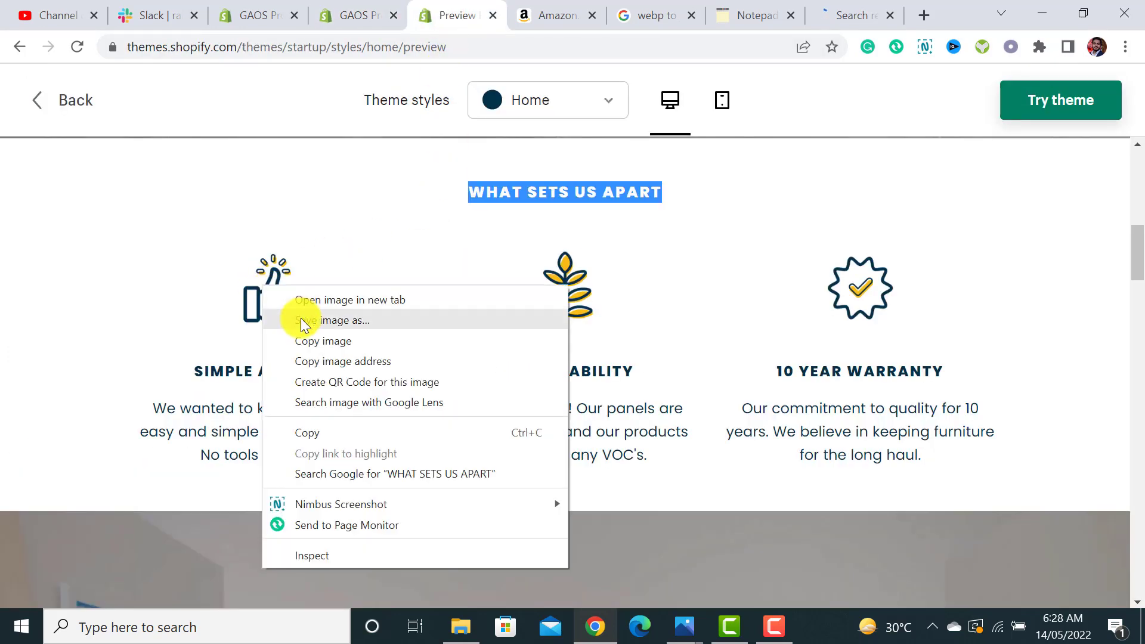
pyautogui.click(301, 320)
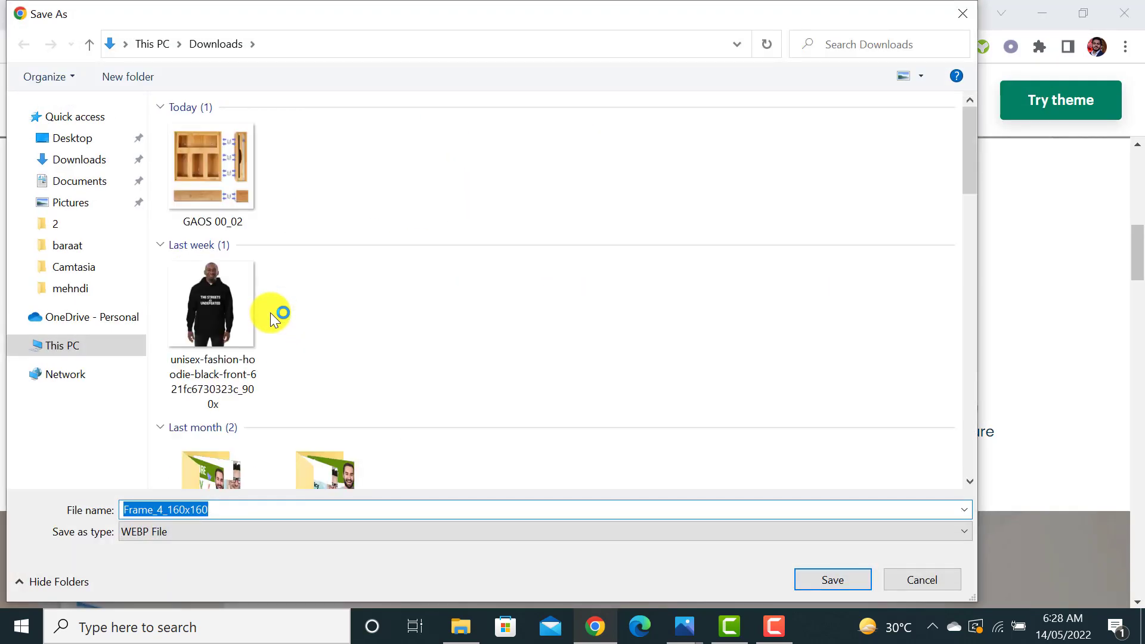
pyautogui.click(957, 15)
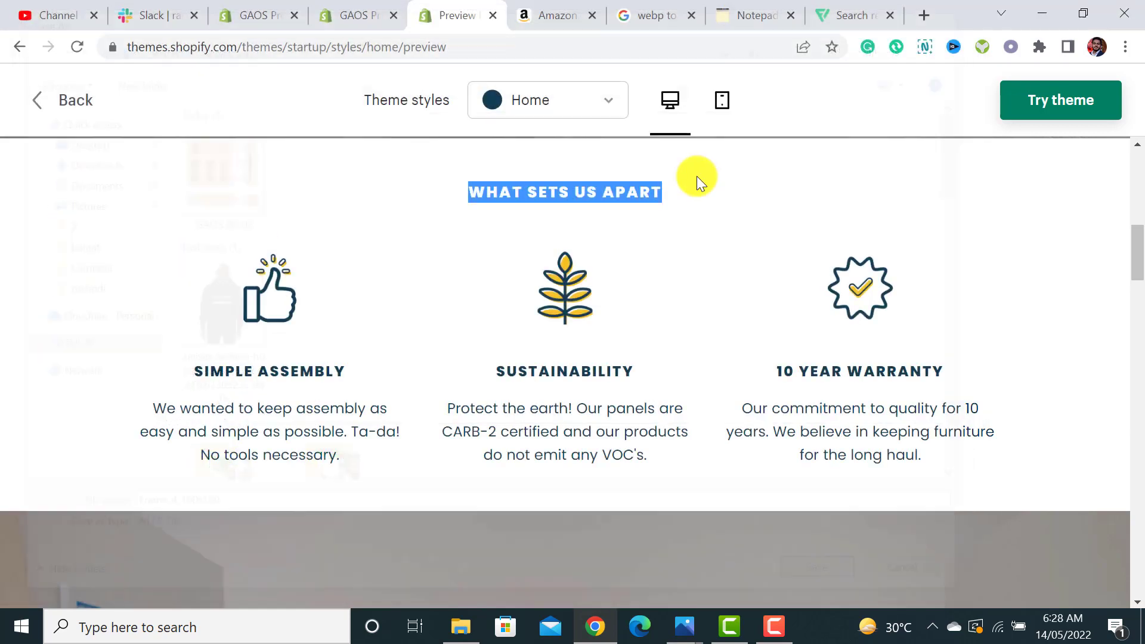
# Step: Download the free hammer icon from the "durable" results on Flaticon and close its image preview and attribution notice
pyautogui.click(853, 15)
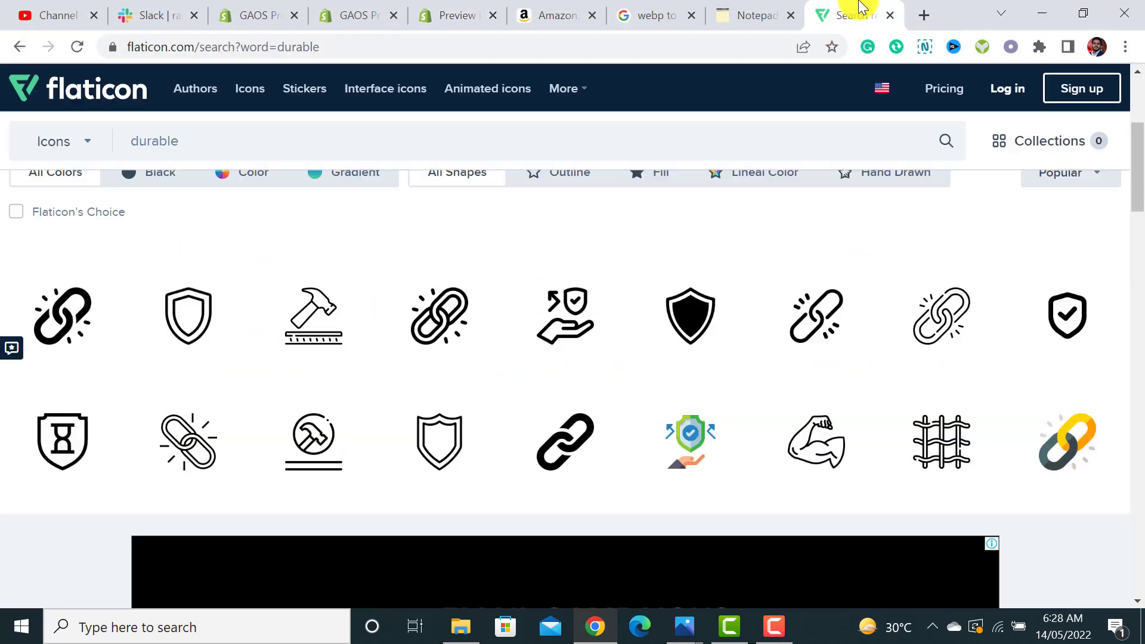
pyautogui.click(354, 344)
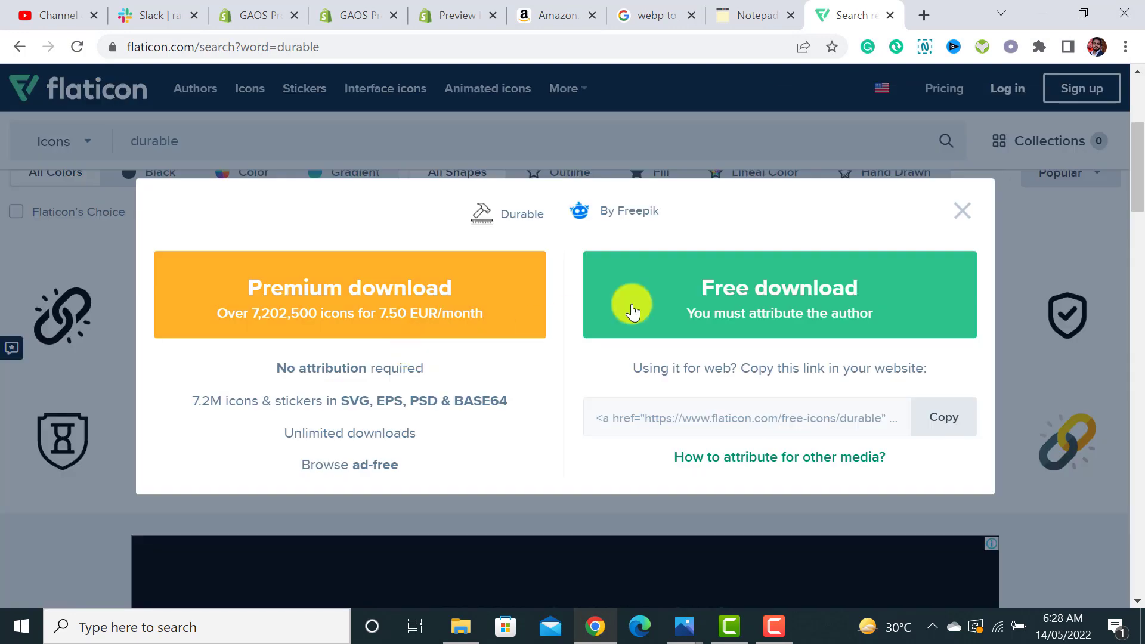
pyautogui.click(924, 270)
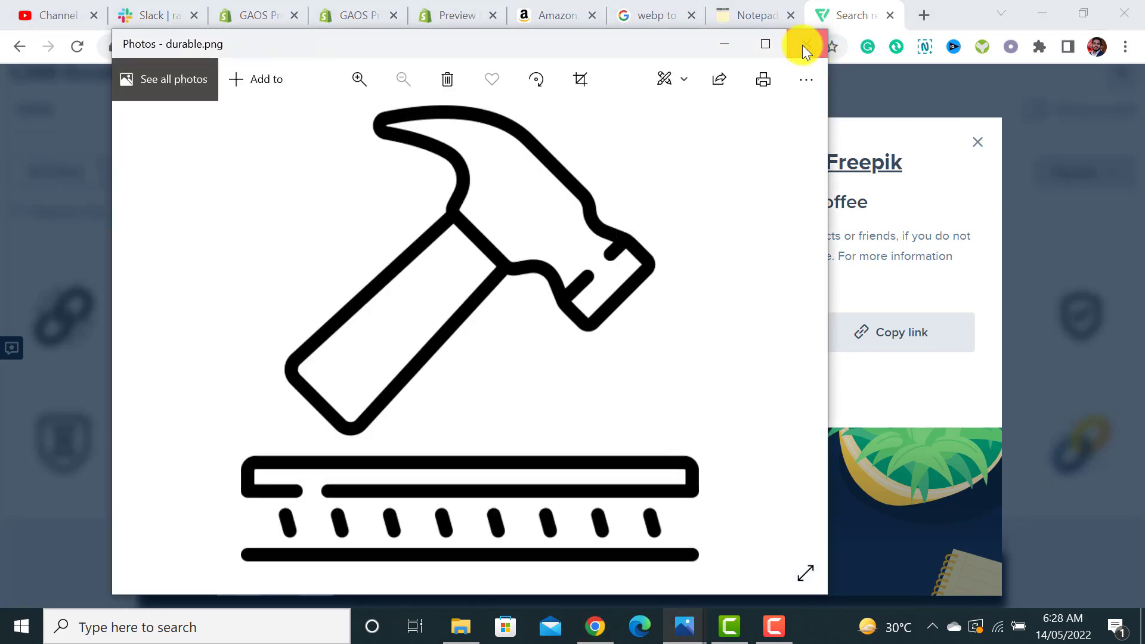
pyautogui.click(803, 45)
pyautogui.click(1036, 221)
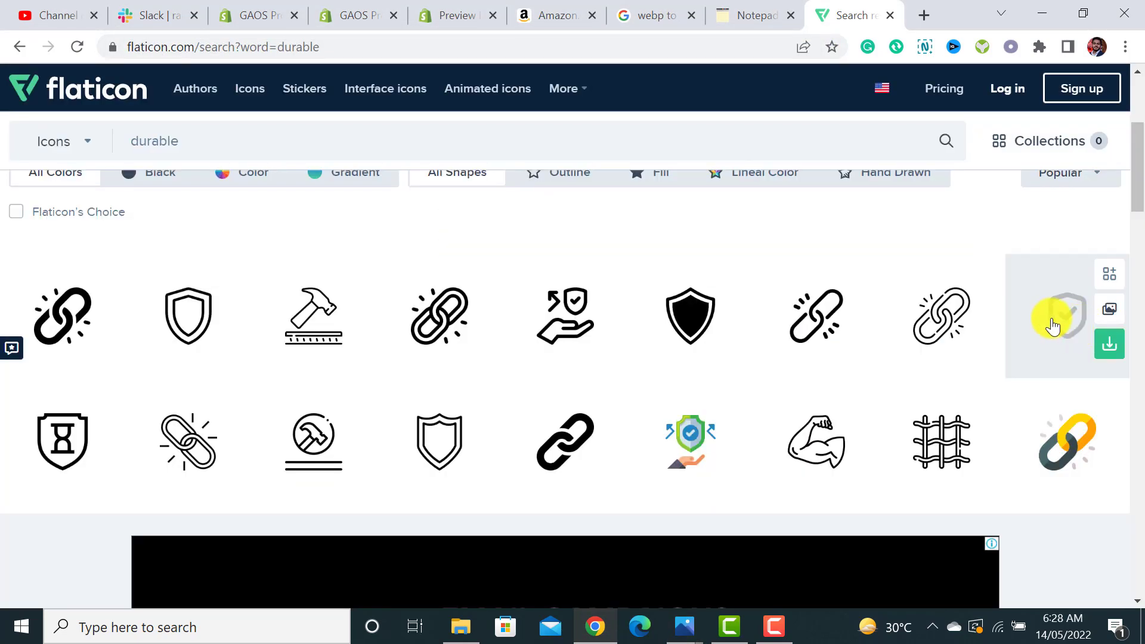
# Step: Download the free black shield icon with a check mark and close its image preview and attribution notice
pyautogui.click(1101, 343)
pyautogui.click(798, 311)
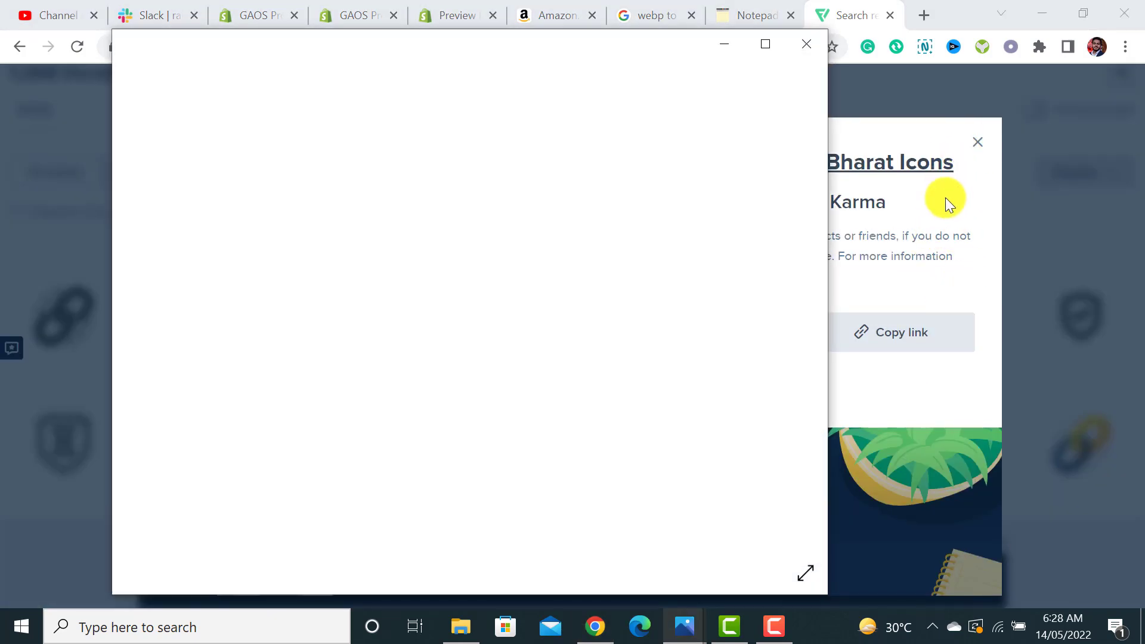
pyautogui.click(802, 46)
pyautogui.click(978, 142)
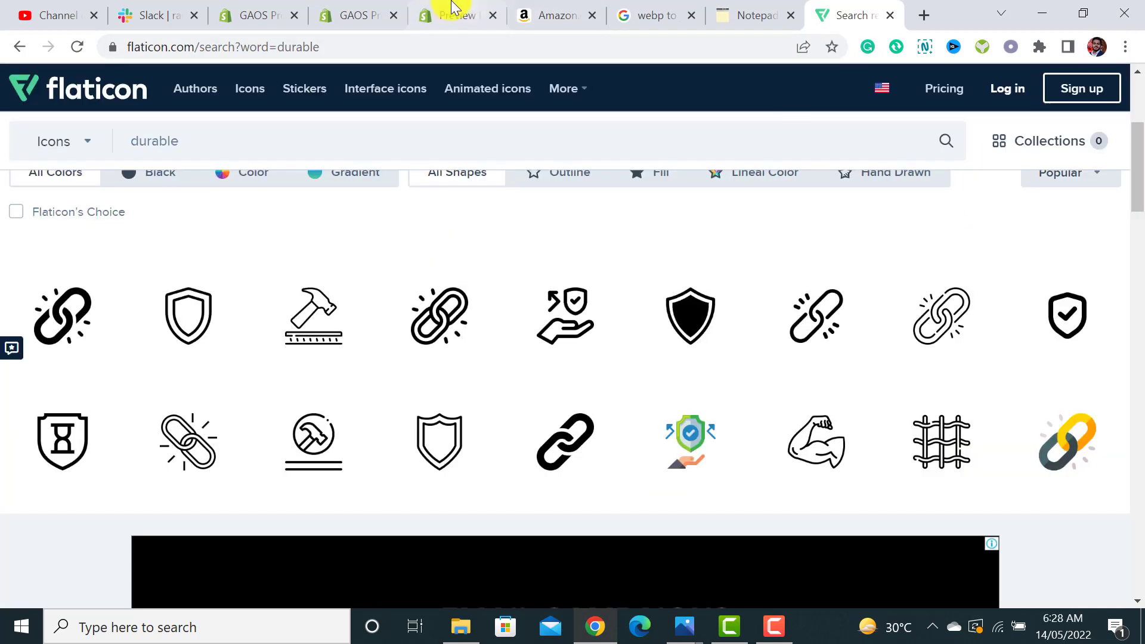
# Step: Upload the "durable" and "shield" icons to the store's image library and set the hammer icon as the first feature column's image
pyautogui.click(448, 15)
pyautogui.click(358, 15)
pyautogui.click(100, 479)
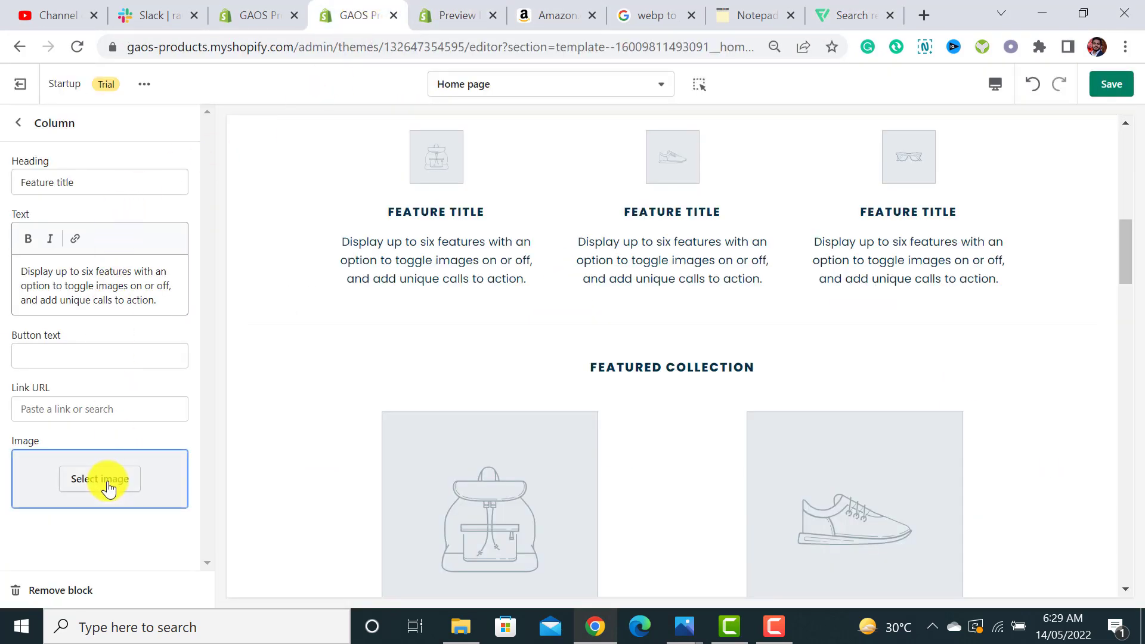
pyautogui.click(53, 236)
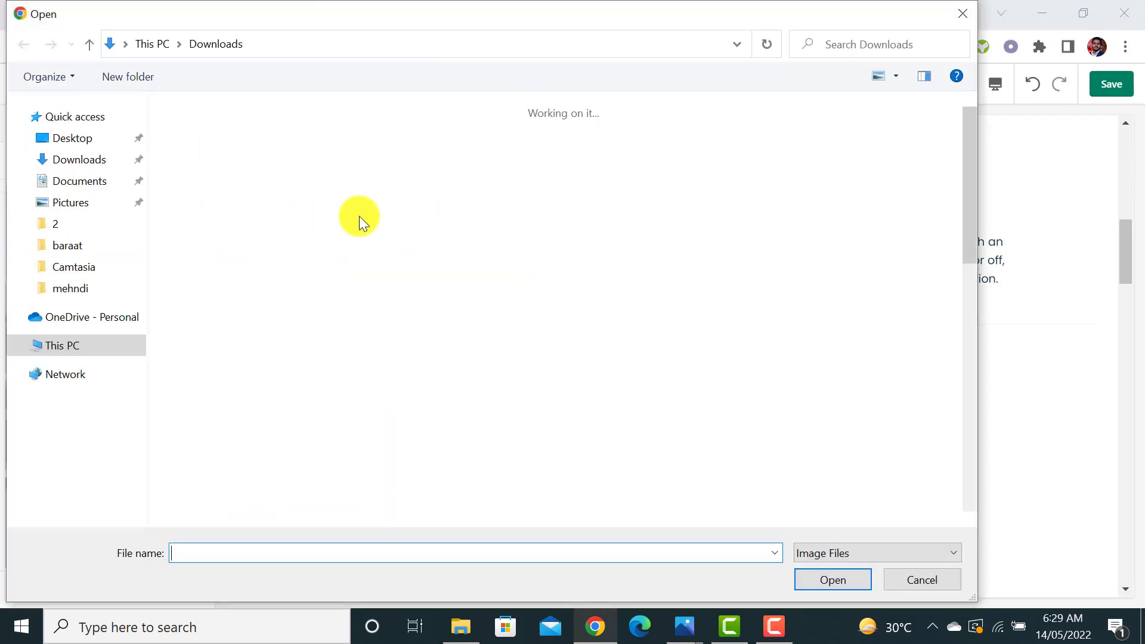
pyautogui.click(207, 198)
pyautogui.keyDown('ctrl'); pyautogui.click(313, 178); pyautogui.keyUp('ctrl')
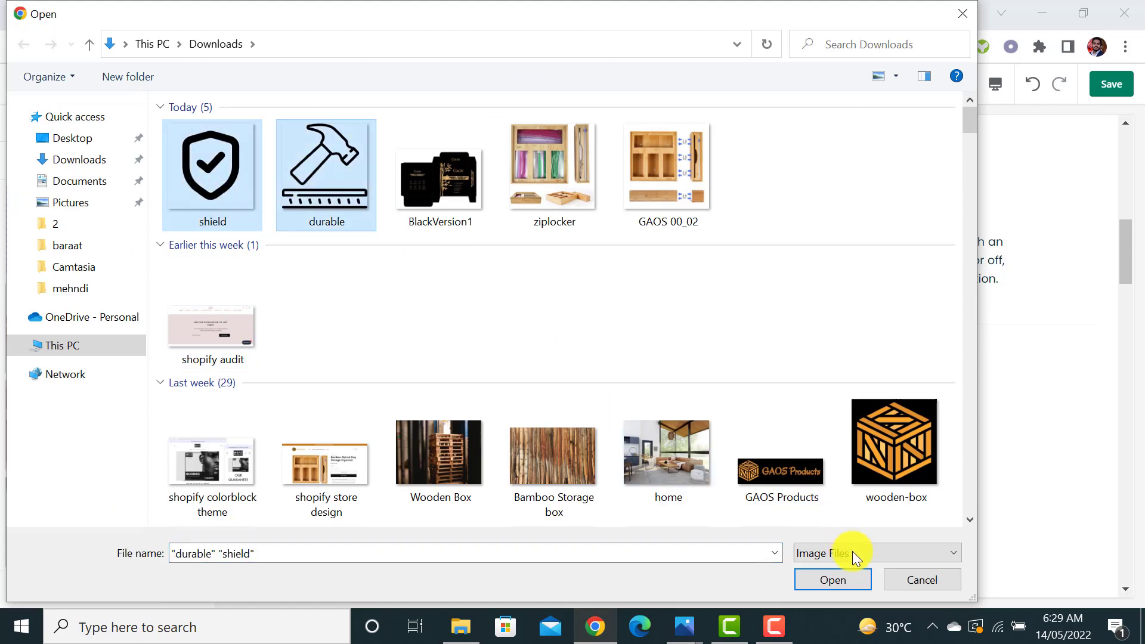
pyautogui.click(844, 575)
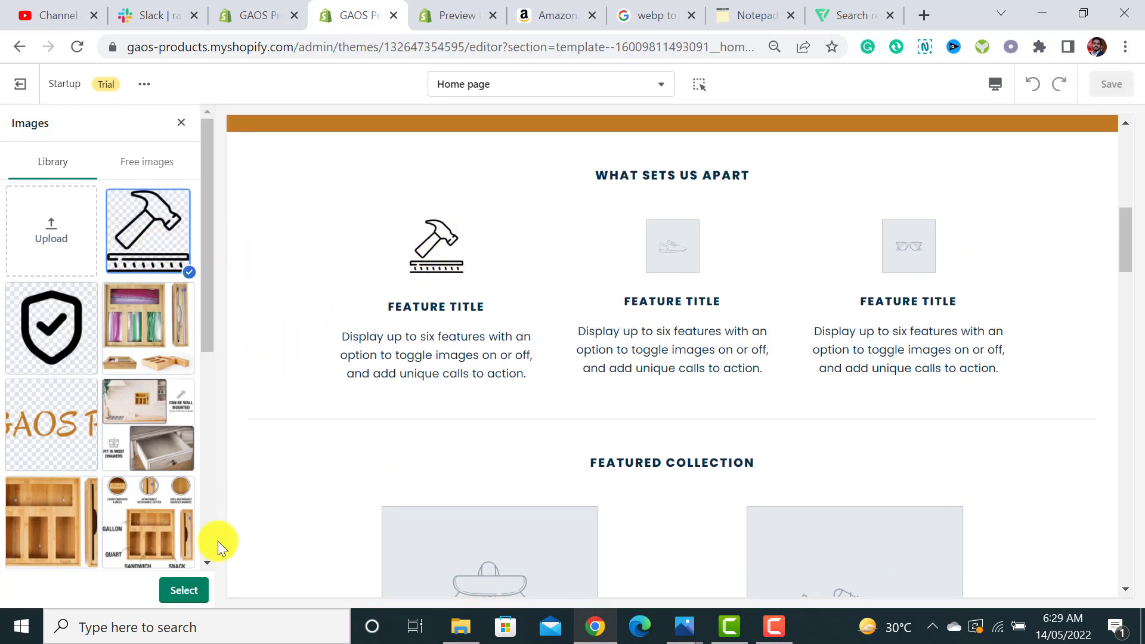
pyautogui.click(182, 590)
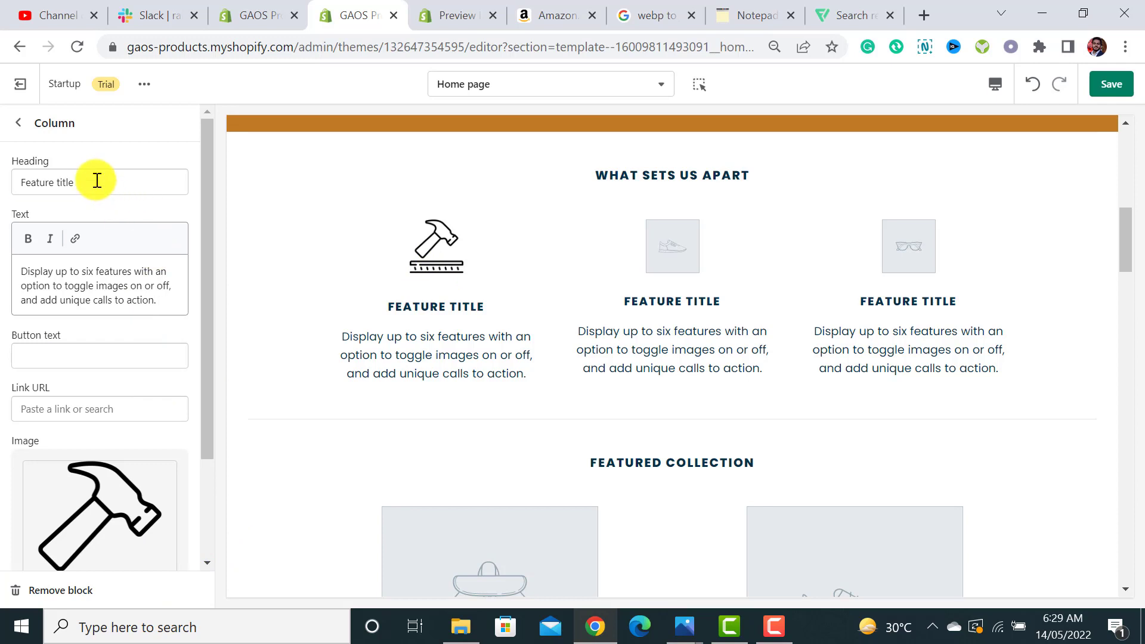
# Step: Replace the first feature column's heading with "SIMPLE ASSEMBLY" copied from the Startup demo store
pyautogui.doubleClick(437, 305)
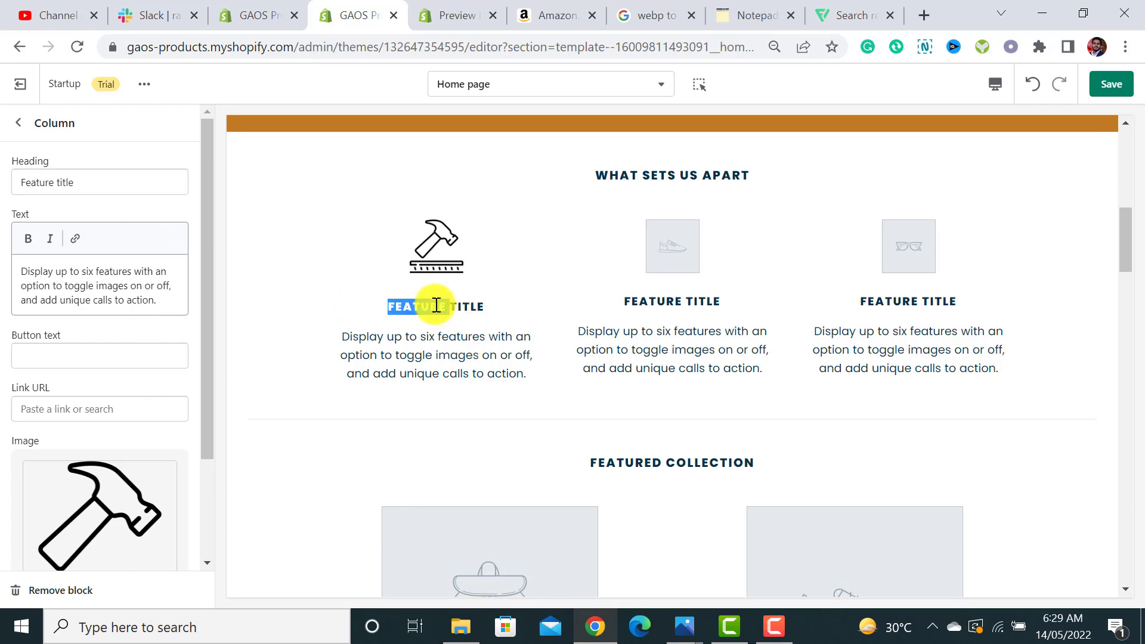
pyautogui.click(448, 9)
pyautogui.tripleClick(295, 378)
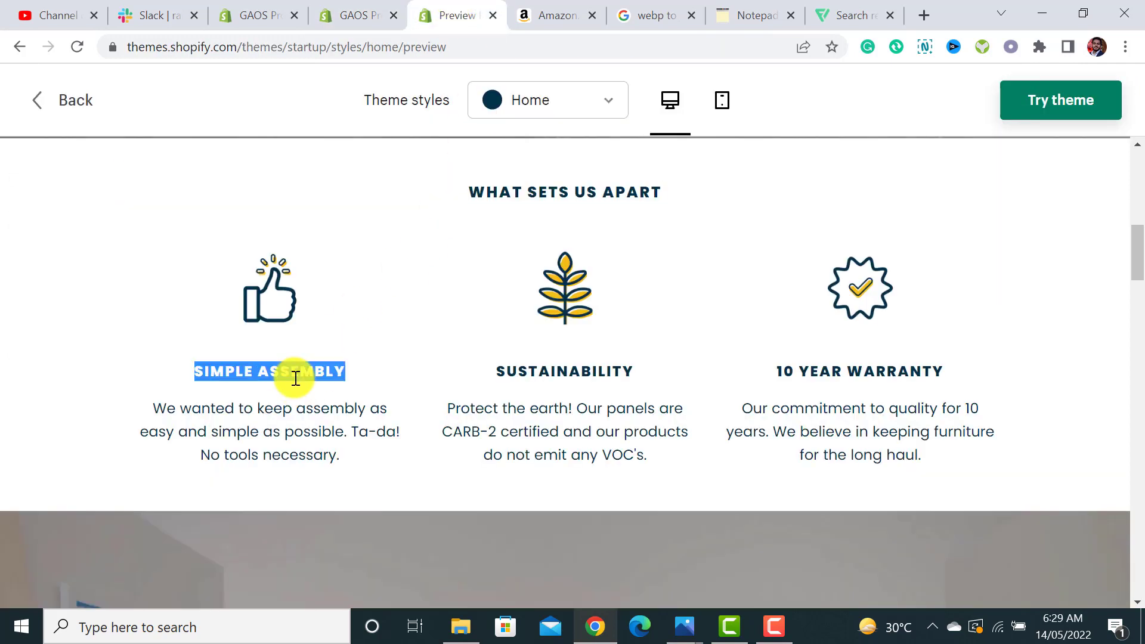
pyautogui.hotkey('ctrl', 'c')
pyautogui.click(355, 15)
pyautogui.click(102, 179)
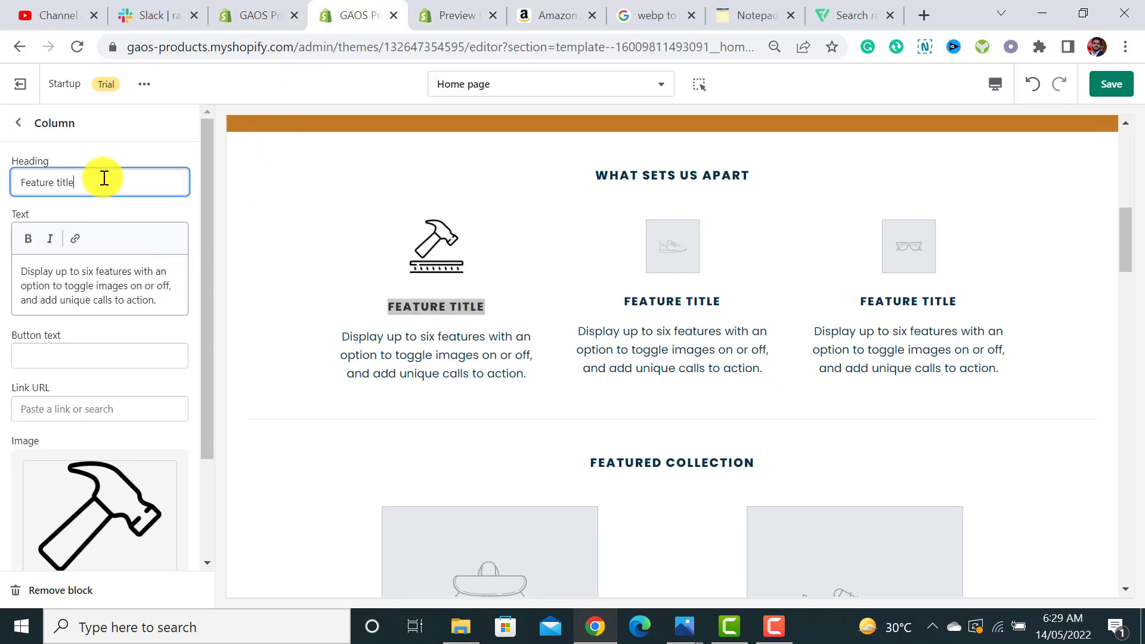
pyautogui.hotkey('ctrl', 'a')
pyautogui.hotkey('ctrl', 'v')
# Step: Replace the first column's text with the demo's "We wanted to keep assembly as easy and simple as possible. Ta-da! No tools necessary." and return to the section list
pyautogui.click(452, 15)
pyautogui.moveTo(357, 456); pyautogui.dragTo(134, 414)
pyautogui.click(360, 11)
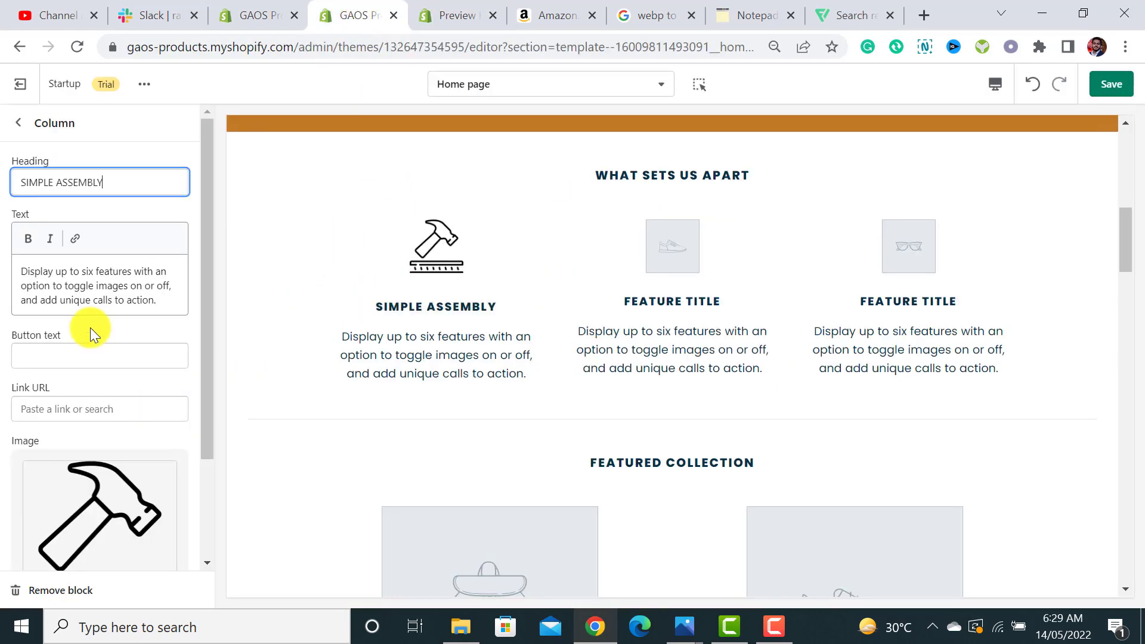
pyautogui.click(112, 288)
pyautogui.hotkey('ctrl', 'a')
pyautogui.hotkey('ctrl', 'v')
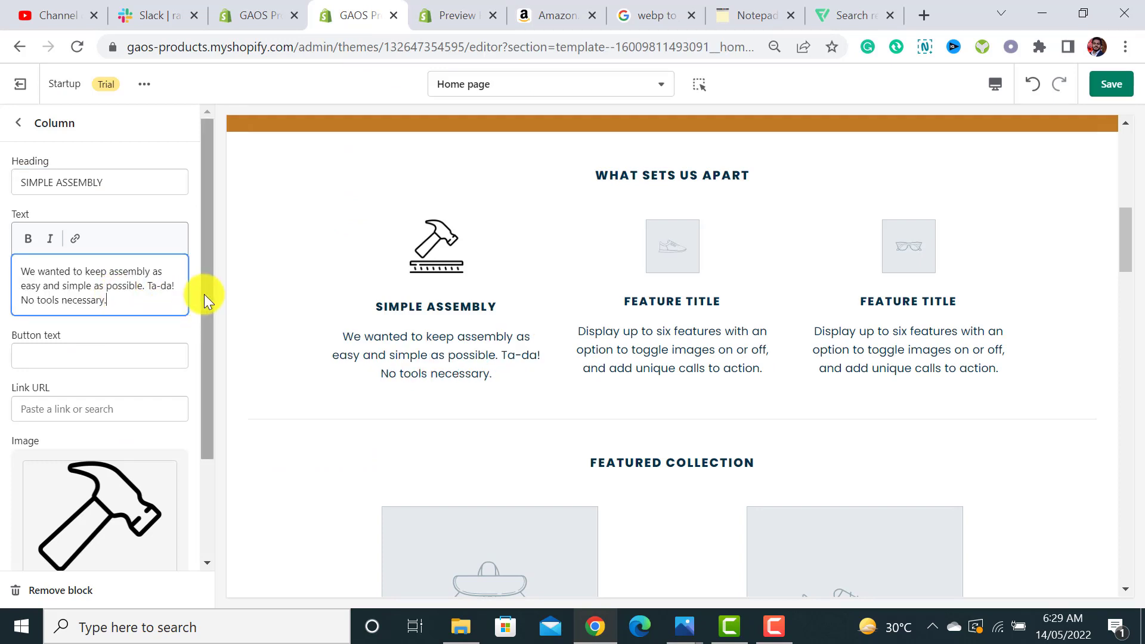
pyautogui.moveTo(204, 295); pyautogui.dragTo(204, 349)
pyautogui.click(18, 123)
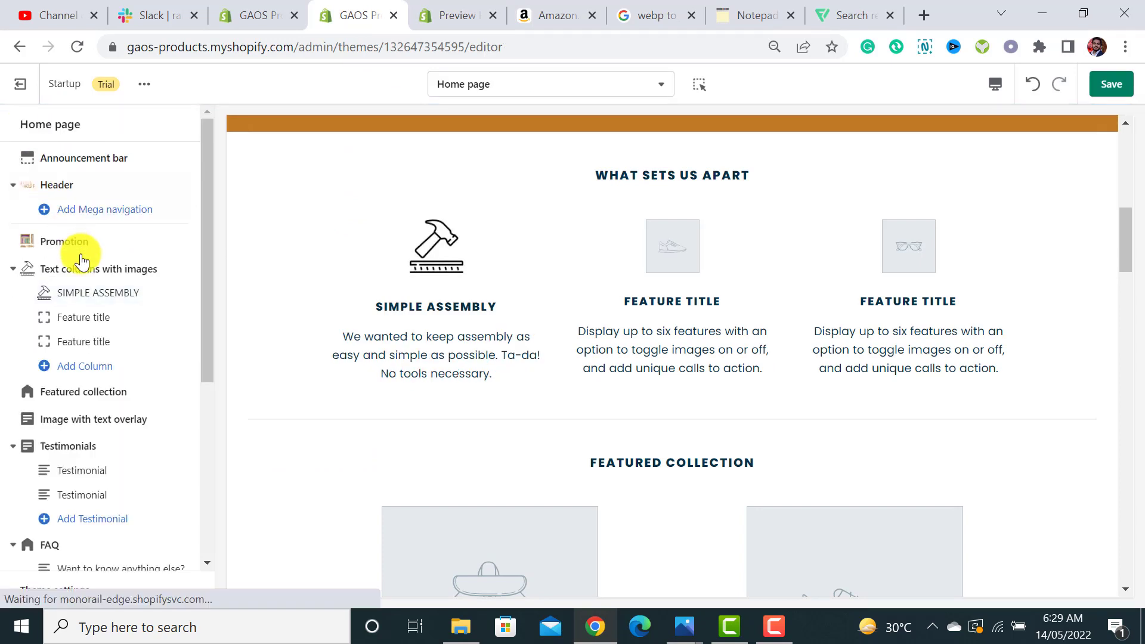
# Step: Set the shield icon with the check mark as the second feature column's image and return to the section list
pyautogui.click(96, 325)
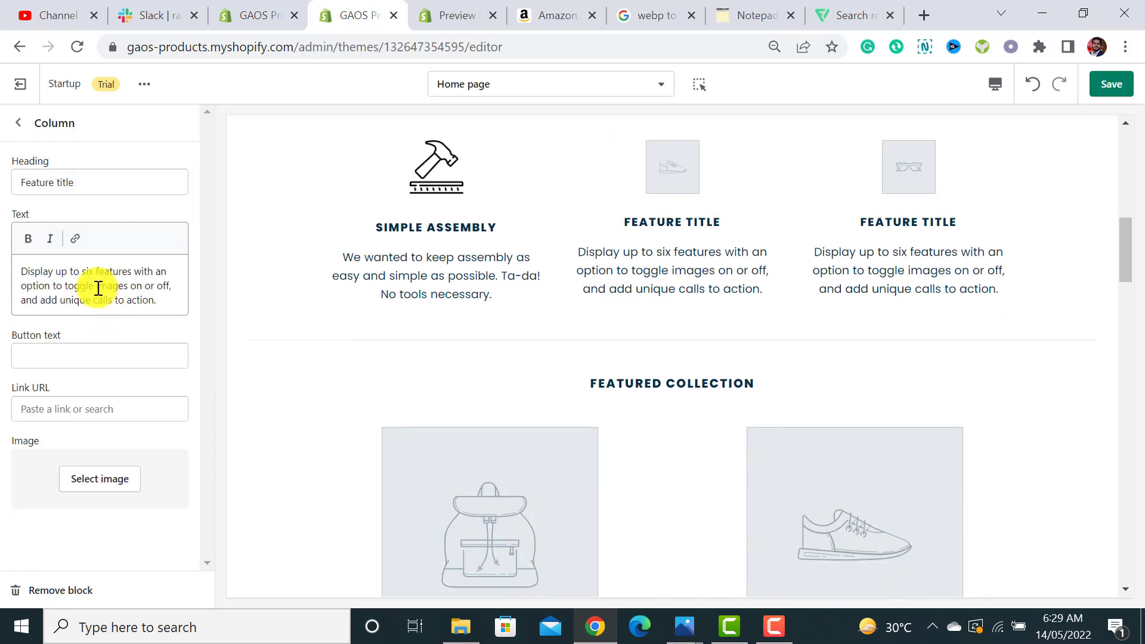
pyautogui.click(84, 474)
pyautogui.click(60, 294)
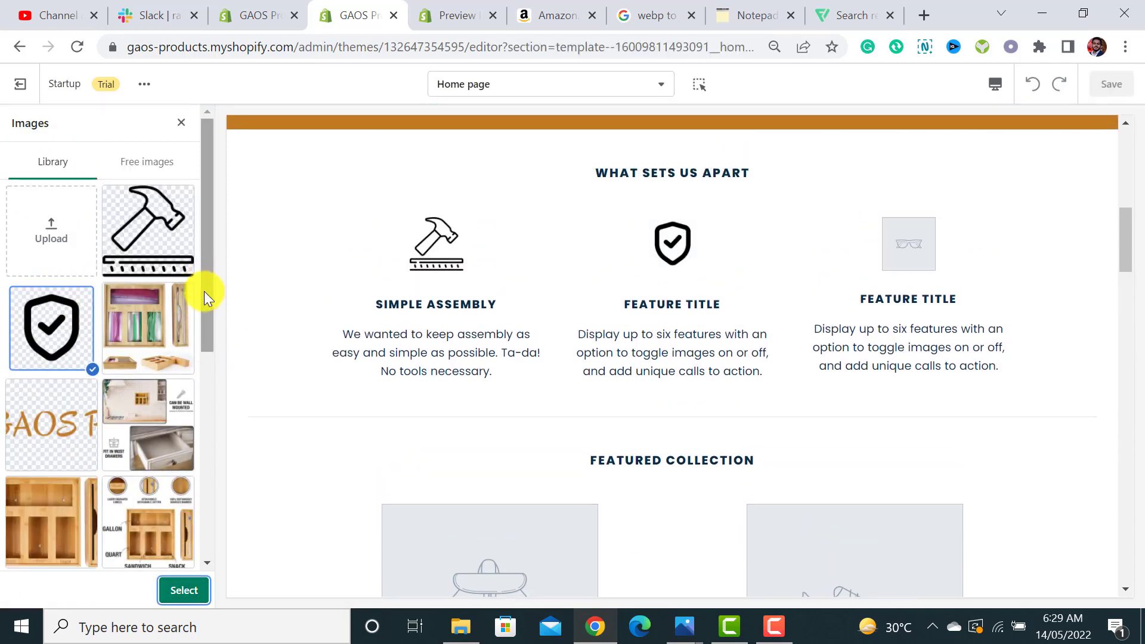
pyautogui.click(184, 584)
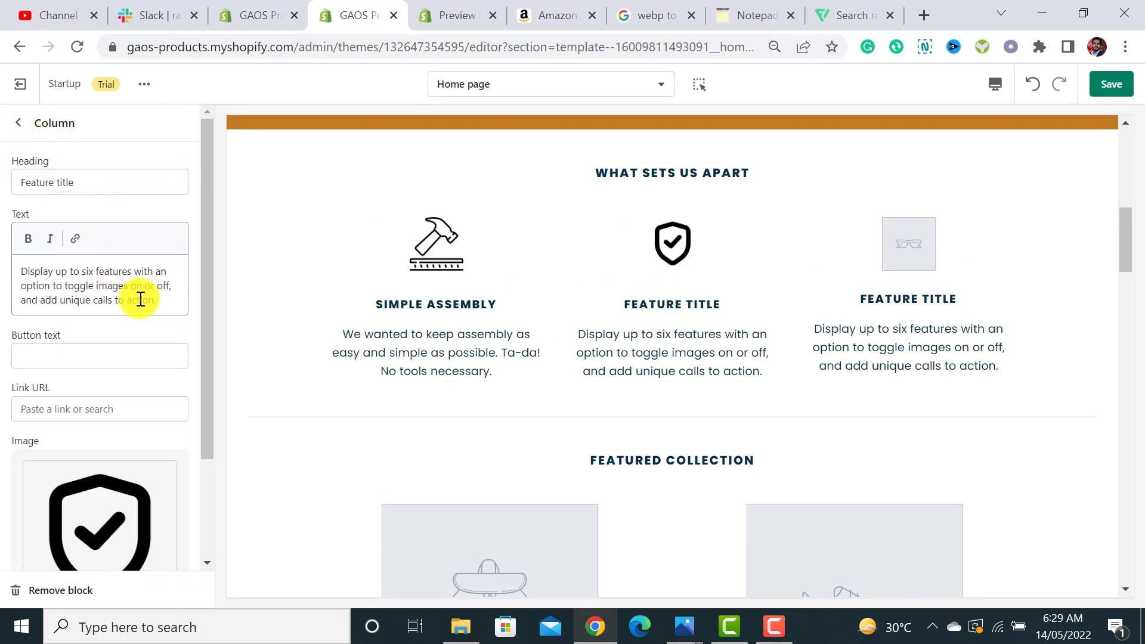
pyautogui.click(18, 123)
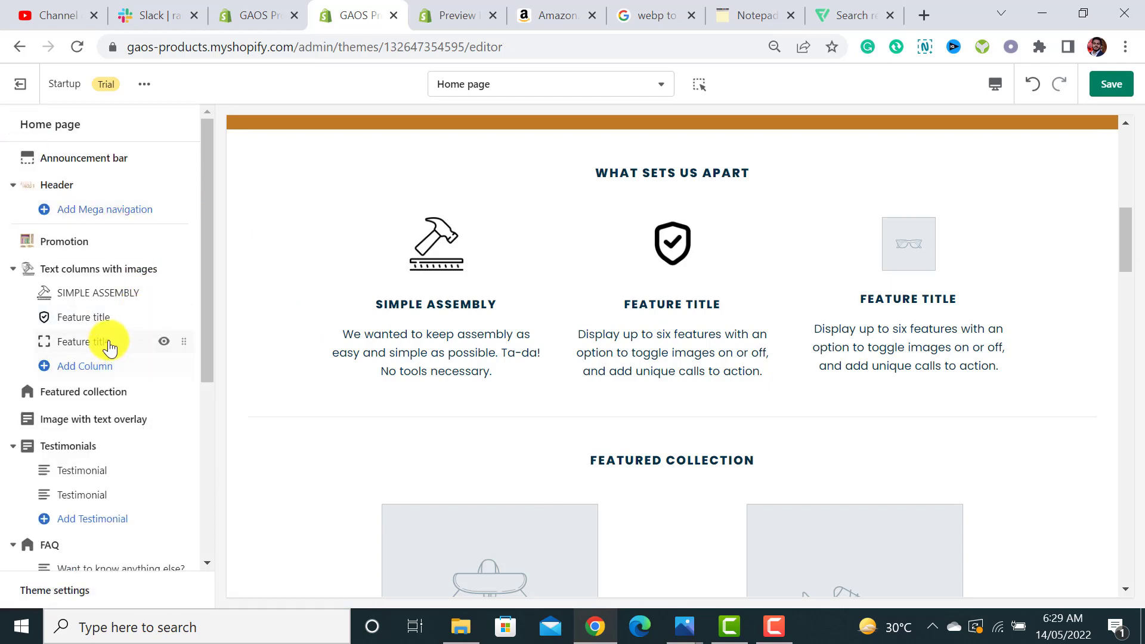
# Step: View the third feature column's settings and collapse the "Text columns with images" section in the section list
pyautogui.click(109, 344)
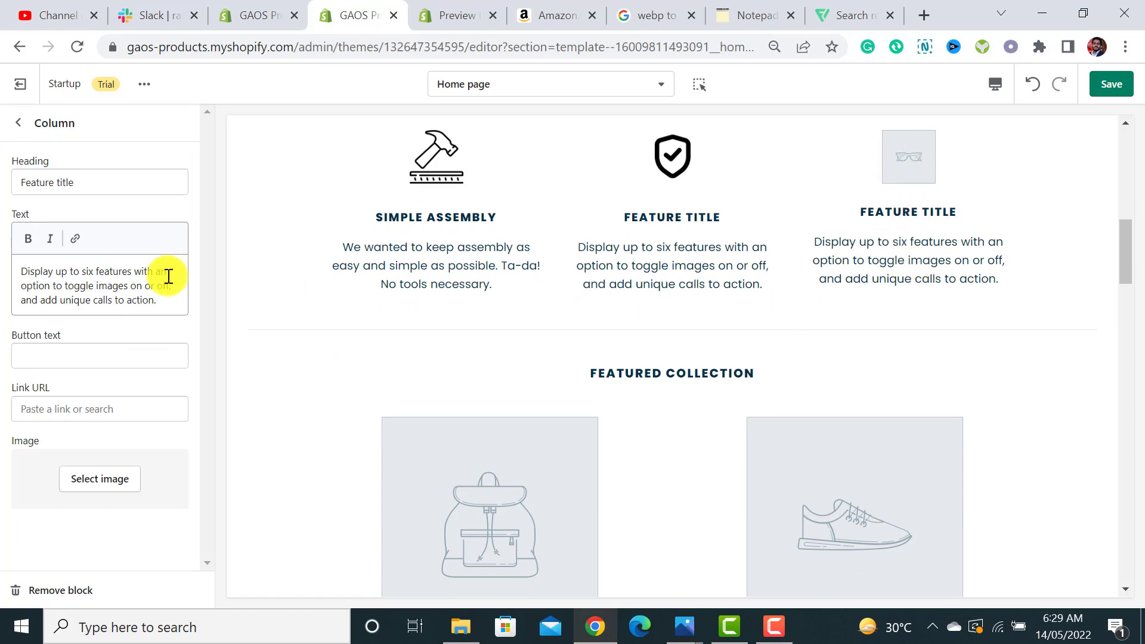
pyautogui.click(14, 125)
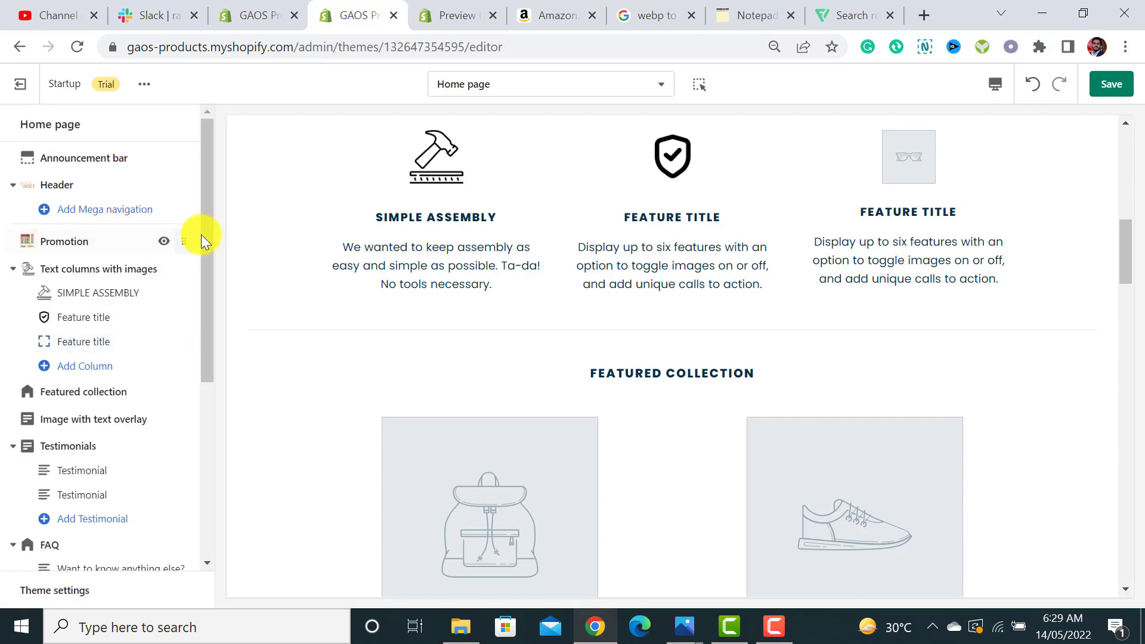
pyautogui.click(12, 274)
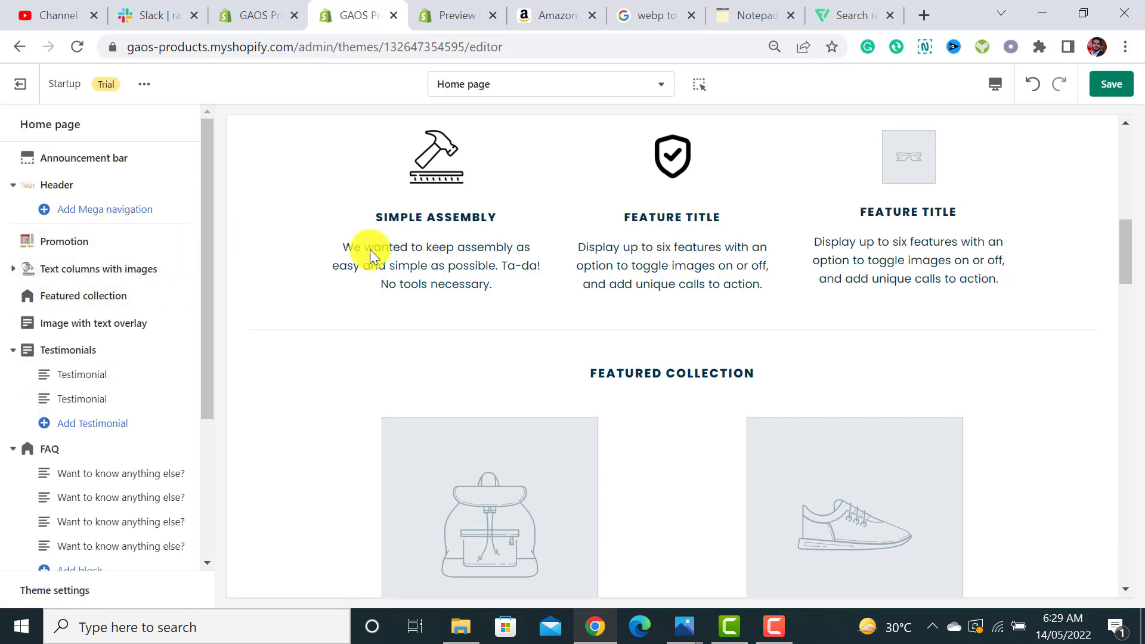
# Step: Remove the "Featured collection" section from the home page
pyautogui.scroll(-1, 1133, 263)
pyautogui.scroll(-3, 1133, 262)
pyautogui.scroll(1, 1127, 265)
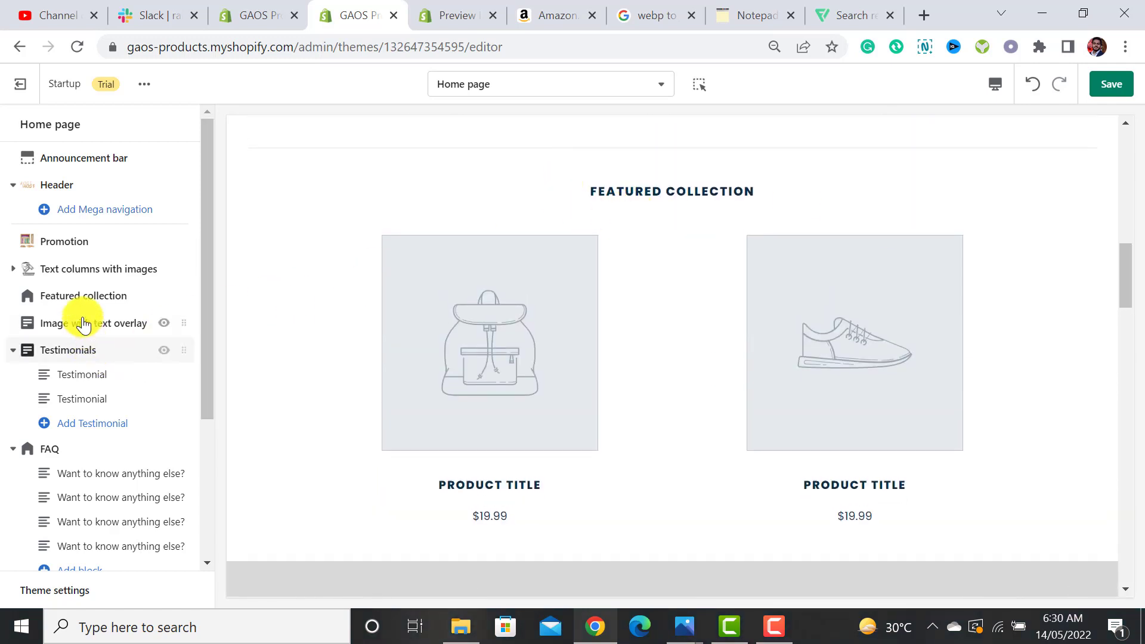
pyautogui.click(80, 298)
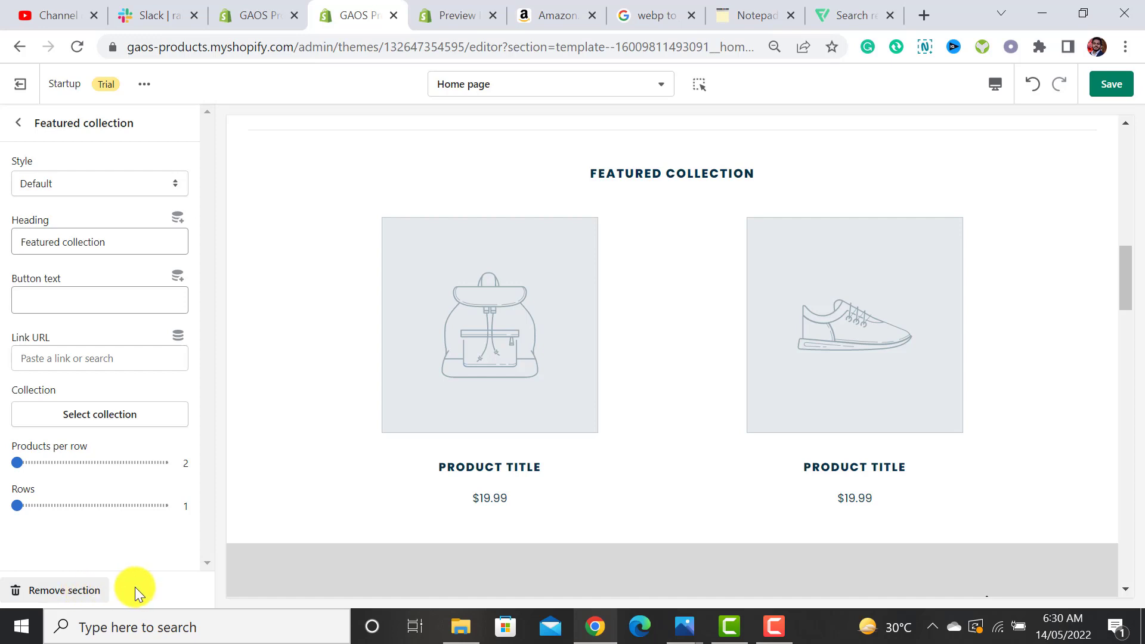
pyautogui.click(62, 590)
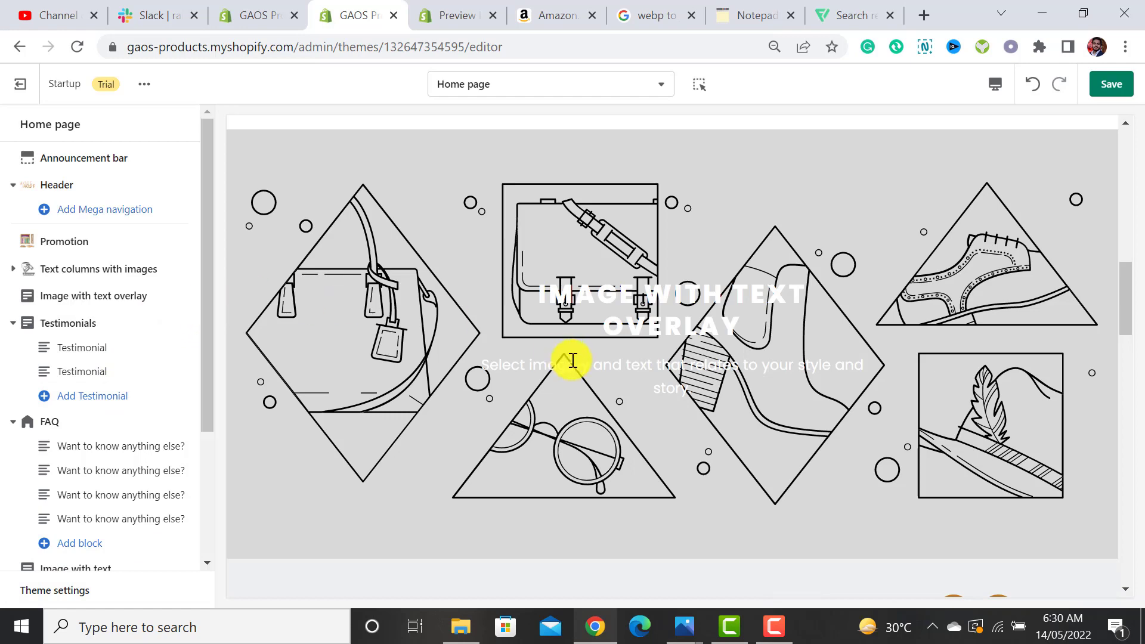
# Step: Add a "Featured product" section to the home page
pyautogui.scroll(5, 579, 388)
pyautogui.scroll(2, 589, 412)
pyautogui.scroll(-4, 587, 412)
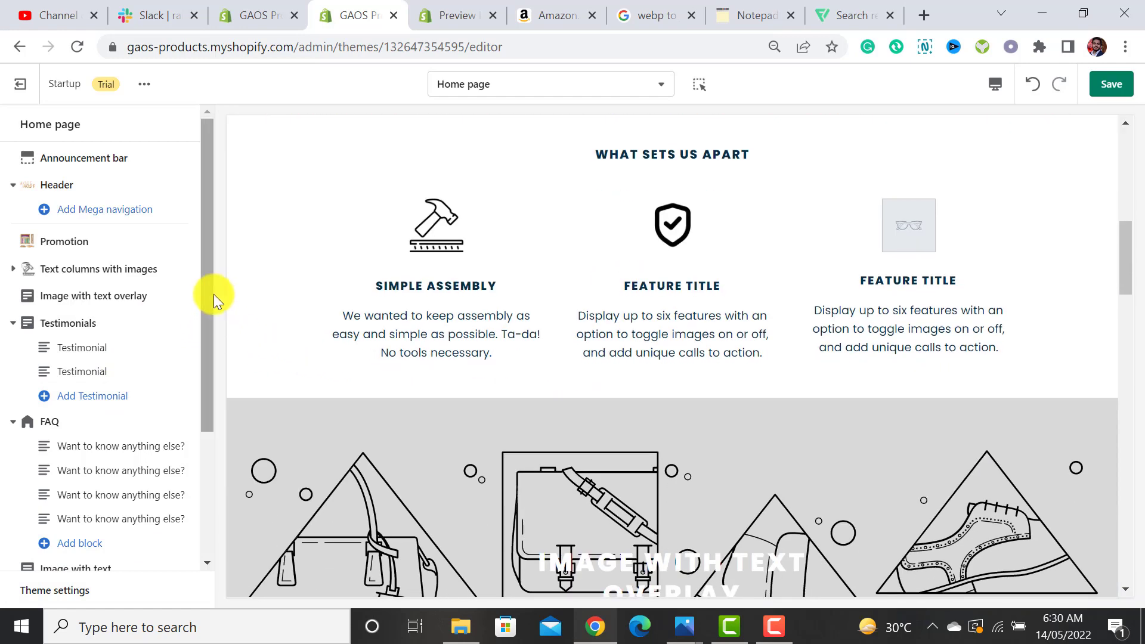
pyautogui.moveTo(209, 281); pyautogui.dragTo(203, 456)
pyautogui.click(83, 518)
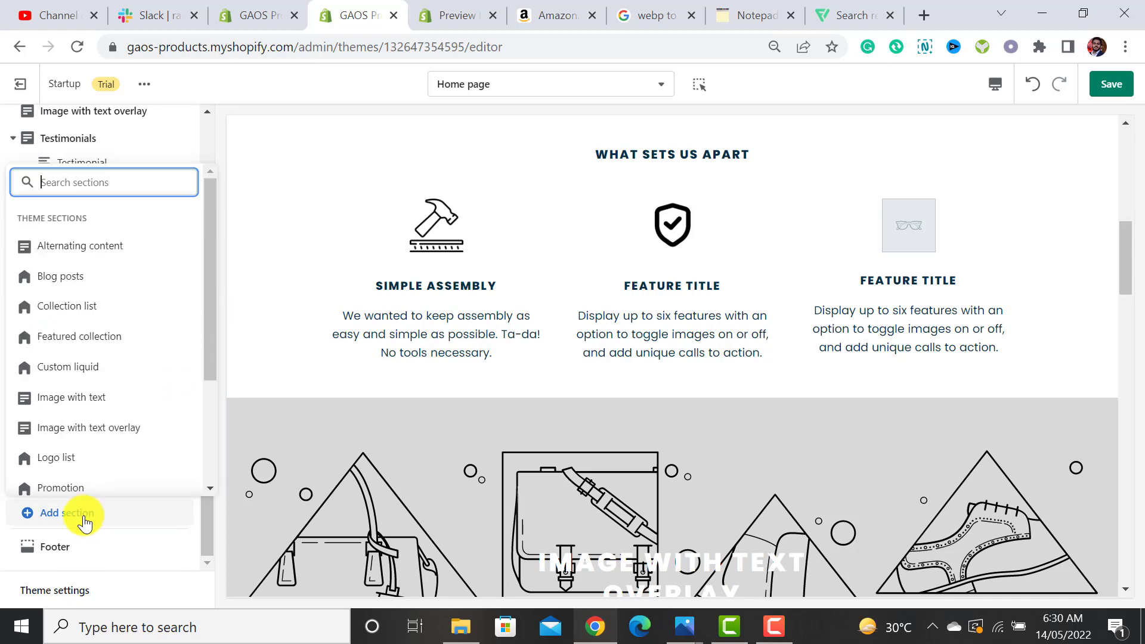
pyautogui.moveTo(209, 262); pyautogui.dragTo(216, 350)
pyautogui.click(73, 380)
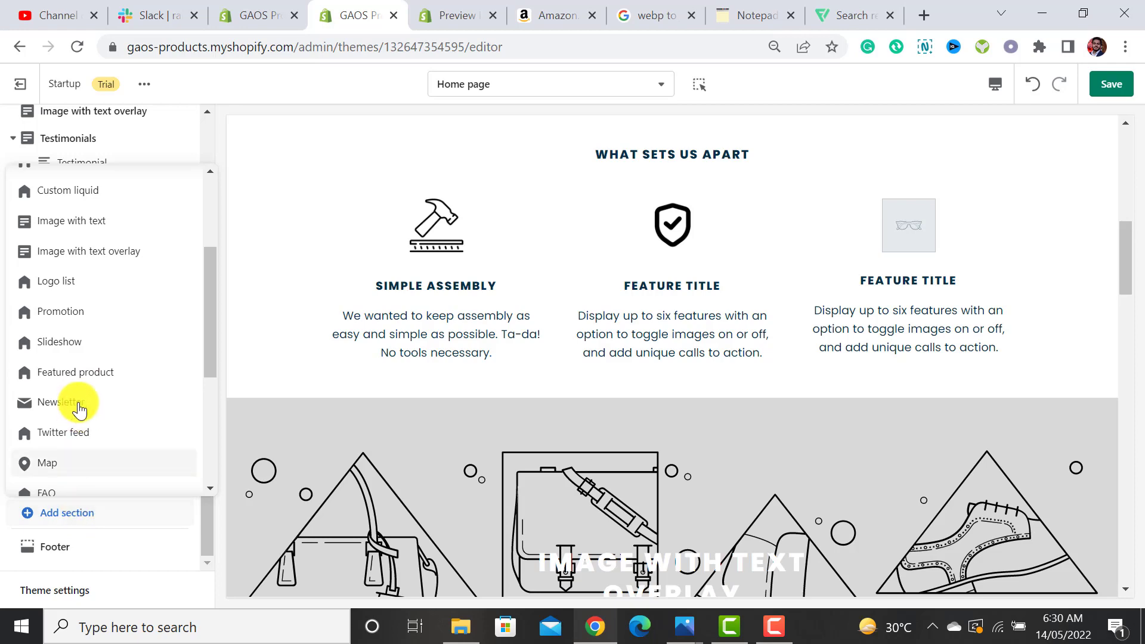
pyautogui.click(83, 382)
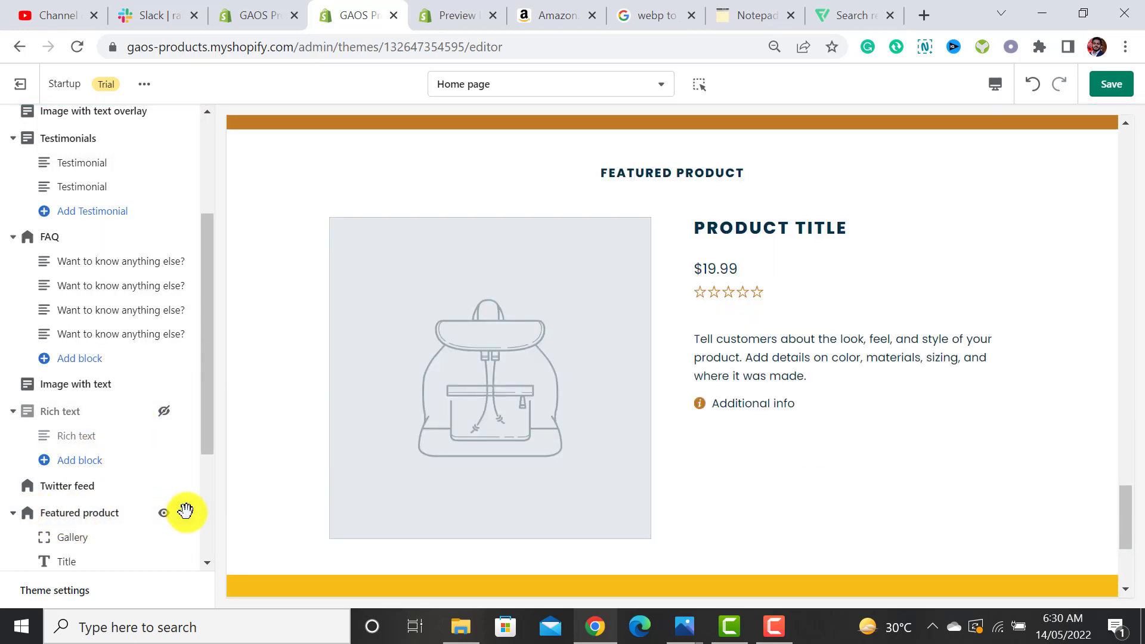
# Step: Collapse the "Featured product" section and move it directly below "Text columns with images"
pyautogui.click(15, 516)
pyautogui.click(15, 517)
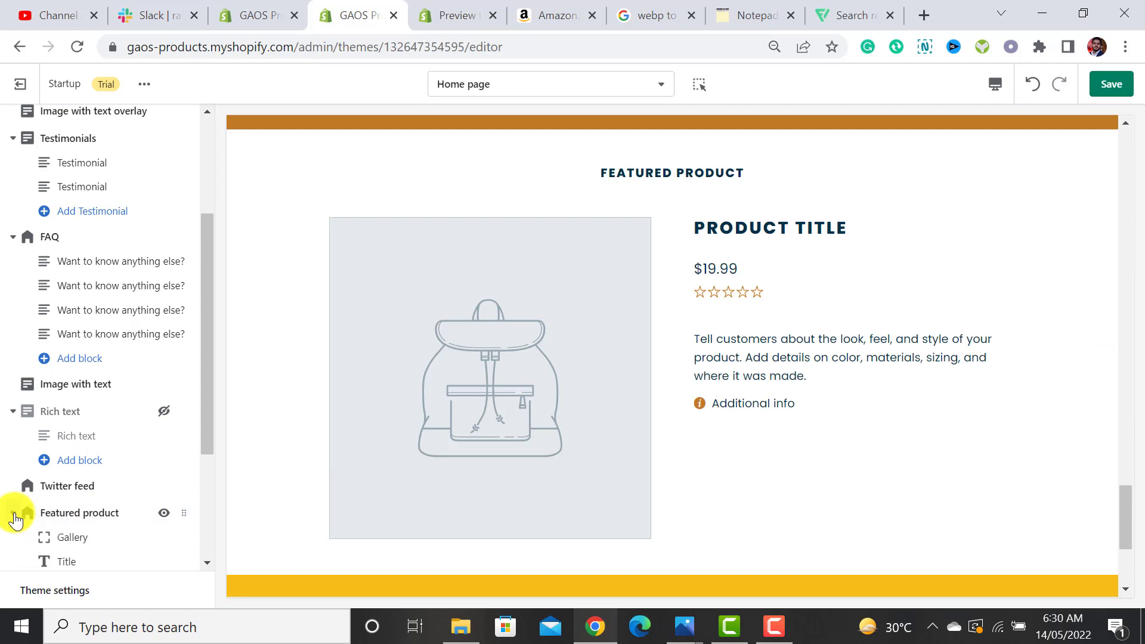
pyautogui.scroll(-3, 115, 519)
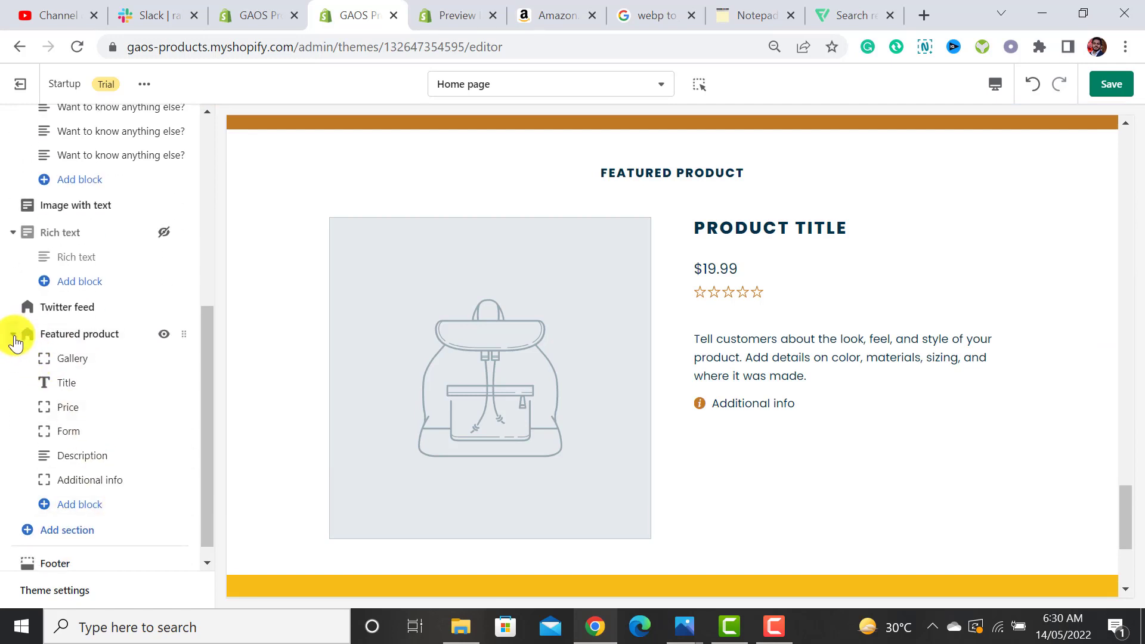
pyautogui.click(14, 335)
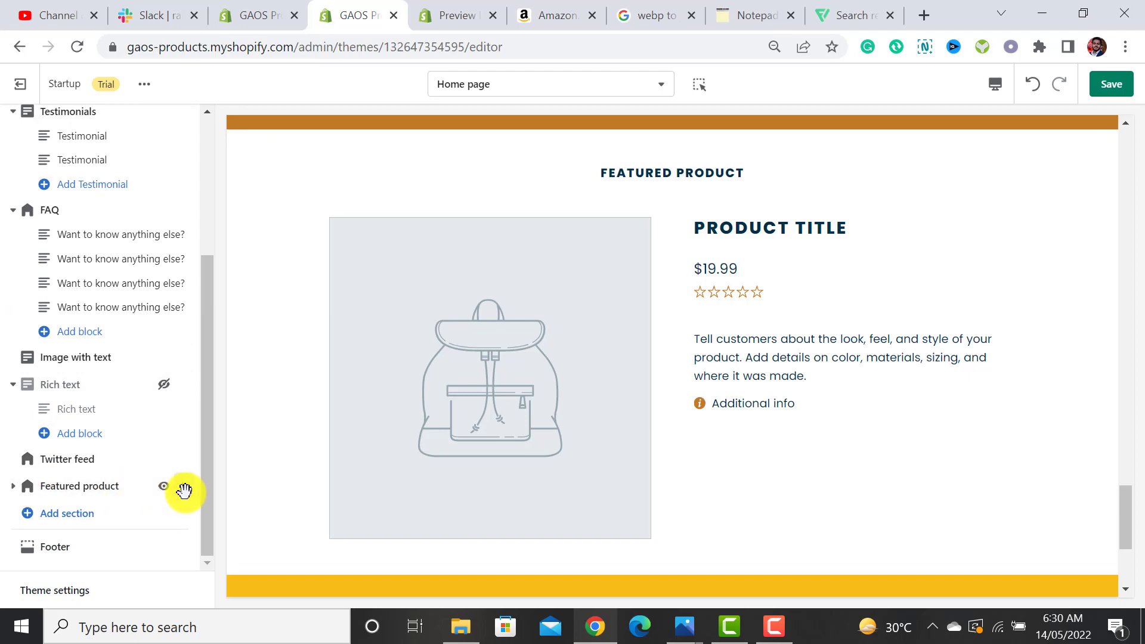
pyautogui.moveTo(185, 489); pyautogui.dragTo(141, 197)
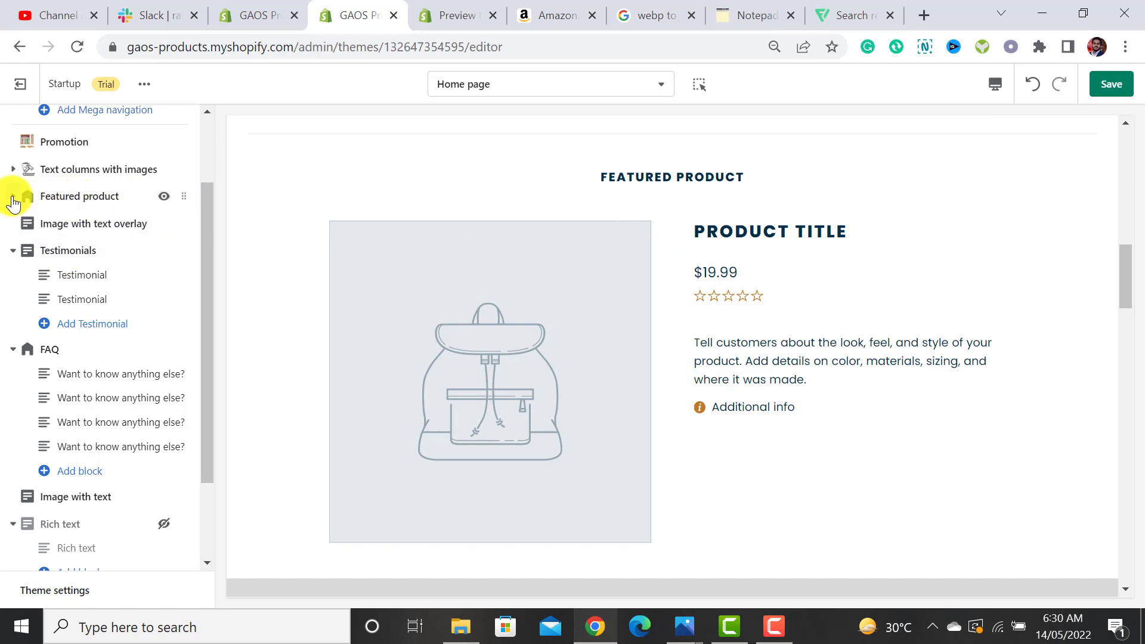
# Step: Assign the Bamboo Ziplock Bag Storage Organizer as the product of the "Featured product" section
pyautogui.click(13, 198)
pyautogui.click(100, 202)
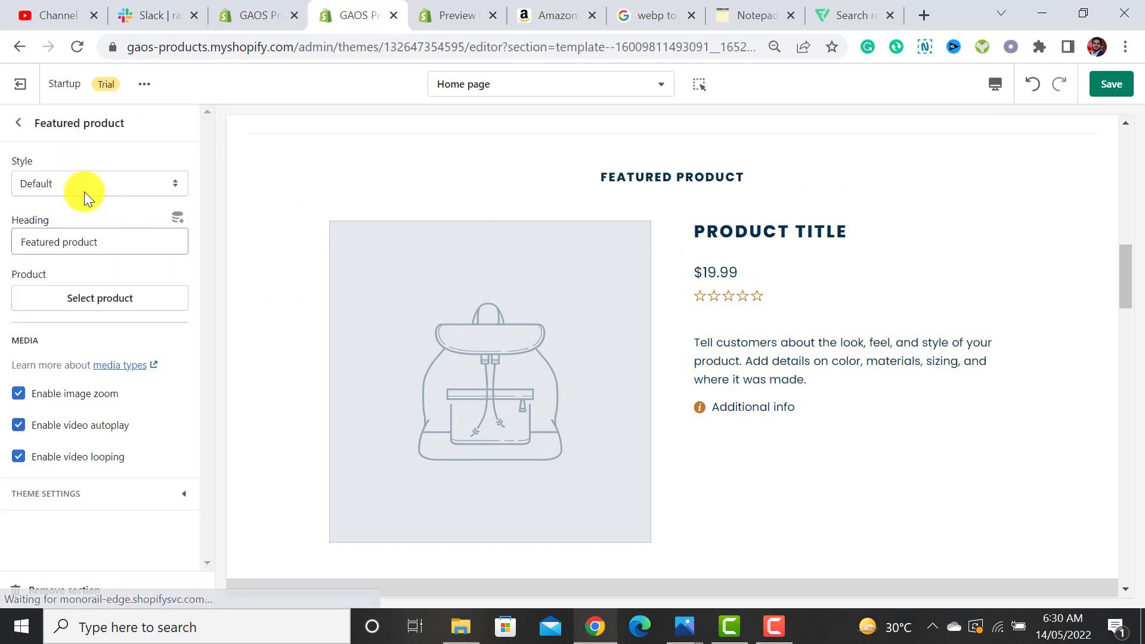
pyautogui.click(103, 297)
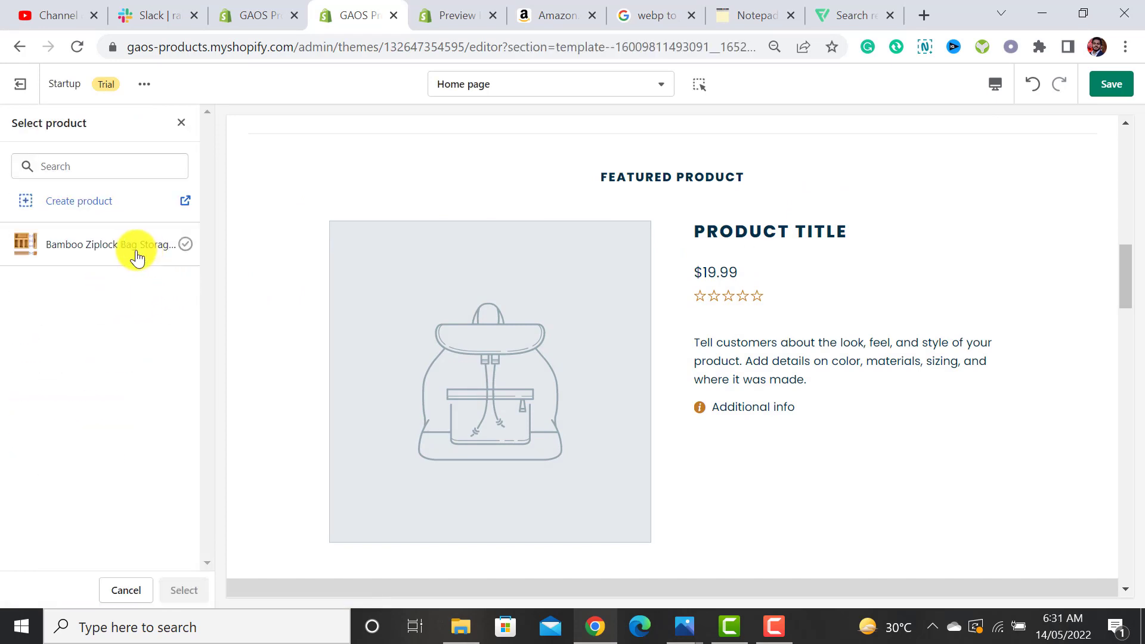
pyautogui.click(113, 253)
pyautogui.click(184, 589)
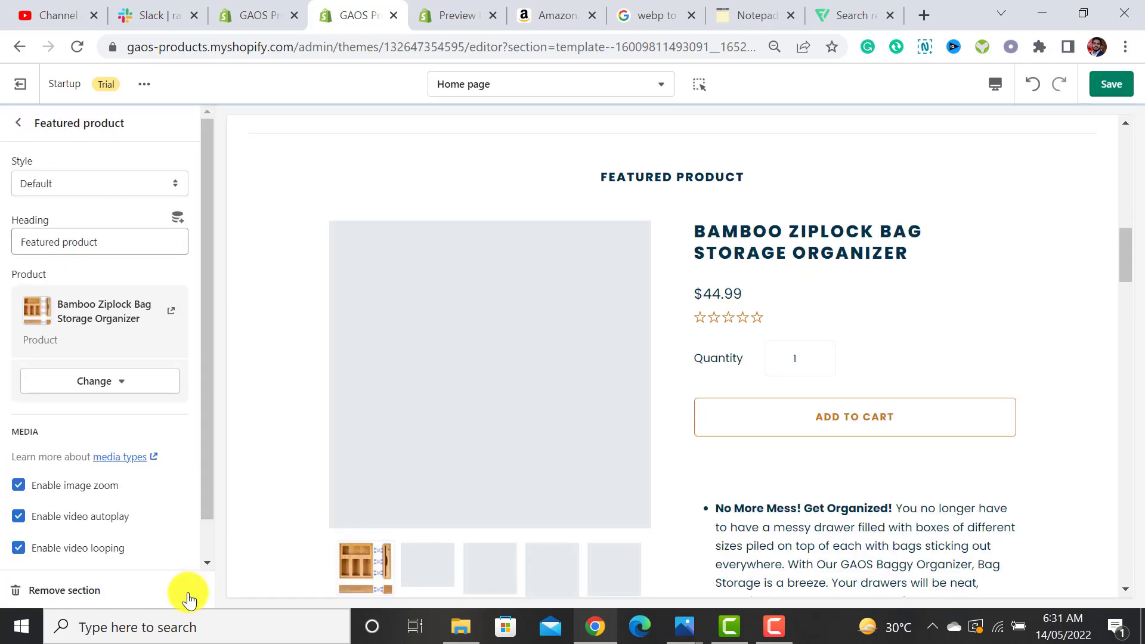
# Step: Review the featured product's style choices and media options, including image zoom, against the product gallery in the preview
pyautogui.scroll(-1, 203, 269)
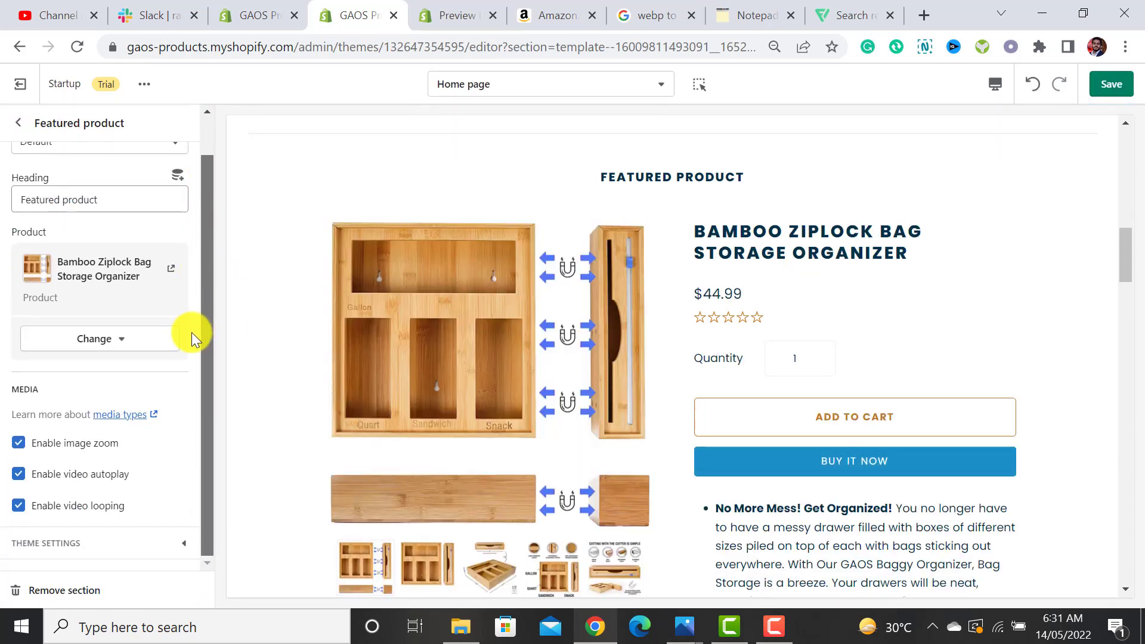
pyautogui.moveTo(209, 215); pyautogui.dragTo(200, 167)
pyautogui.click(88, 189)
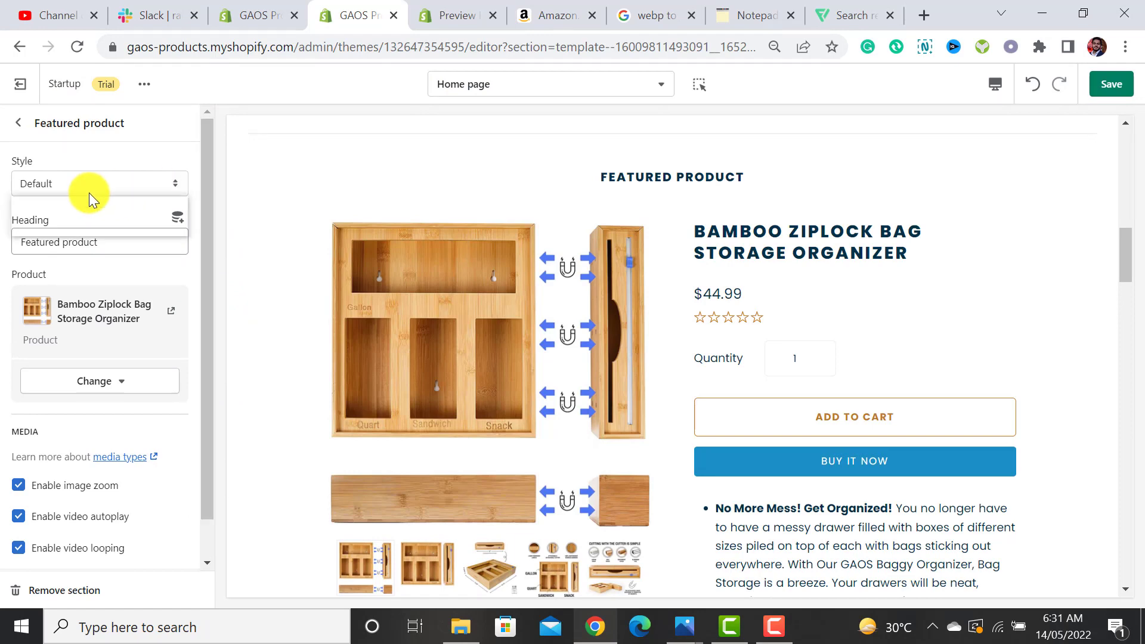
pyautogui.click(83, 205)
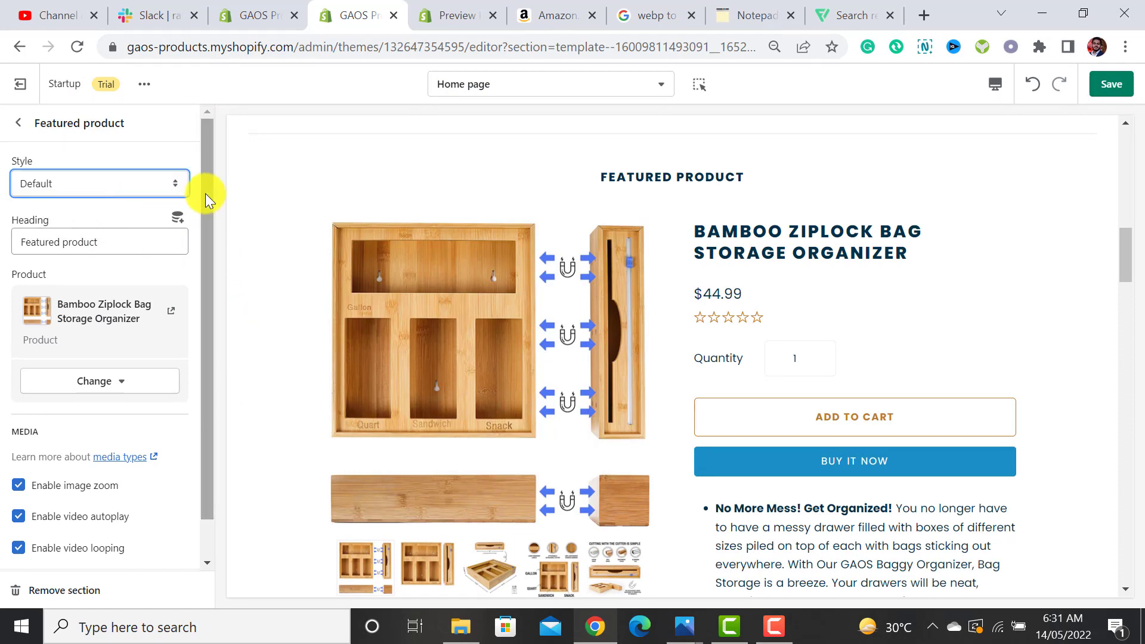
pyautogui.moveTo(204, 192); pyautogui.dragTo(204, 332)
pyautogui.scroll(-3, 508, 367)
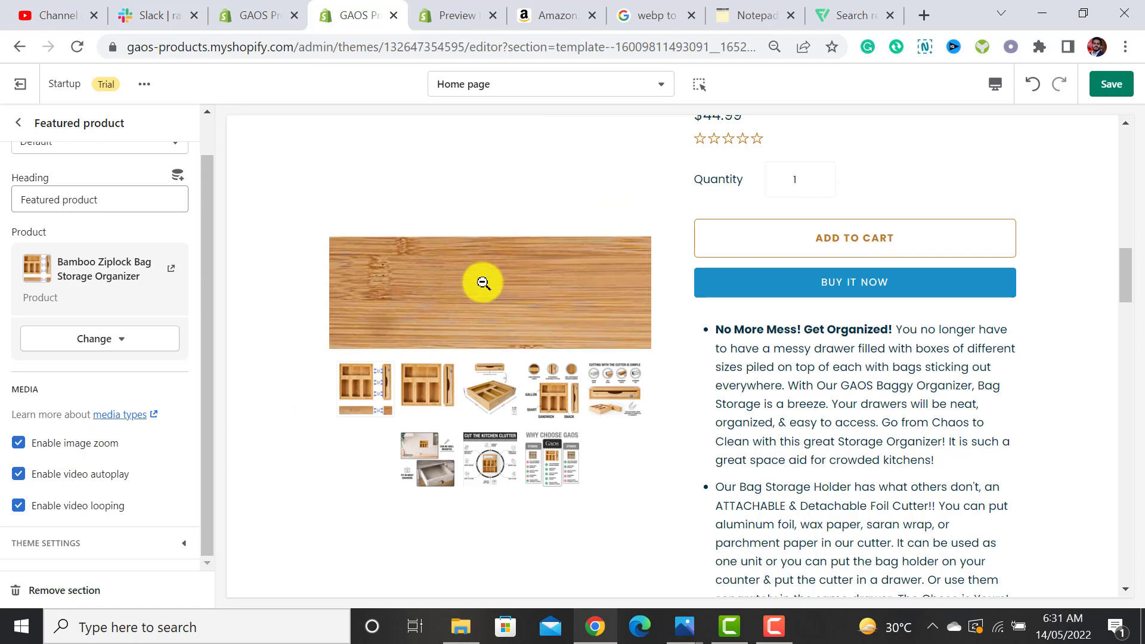
pyautogui.click(18, 443)
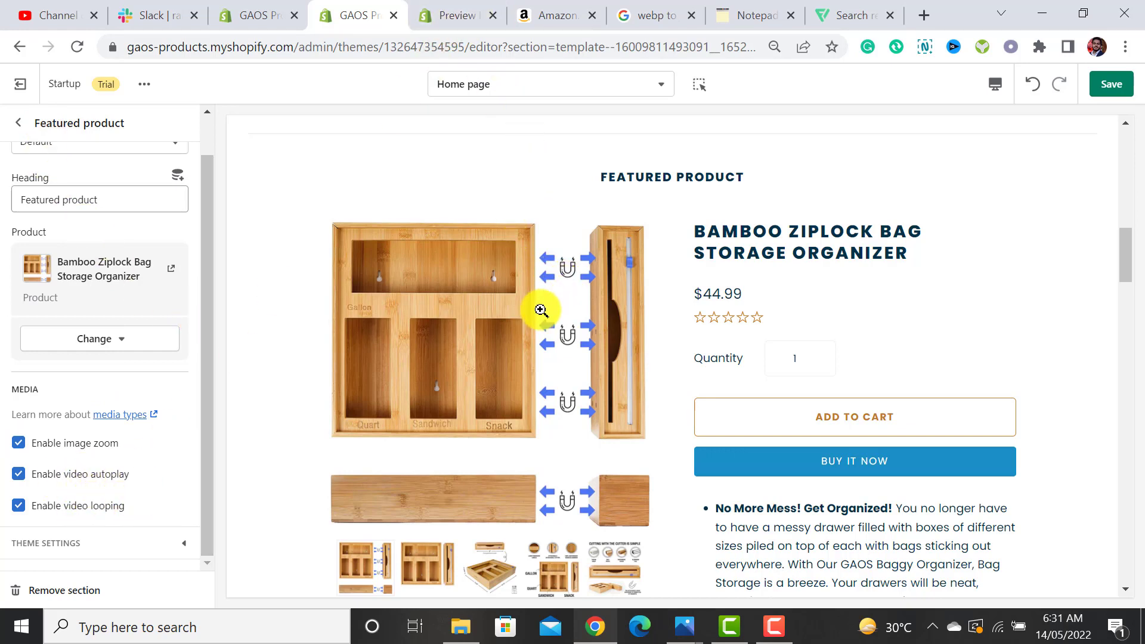
# Step: Examine the featured product and its gallery video in the Startup theme's demo preview, and return to the theme editor
pyautogui.click(448, 7)
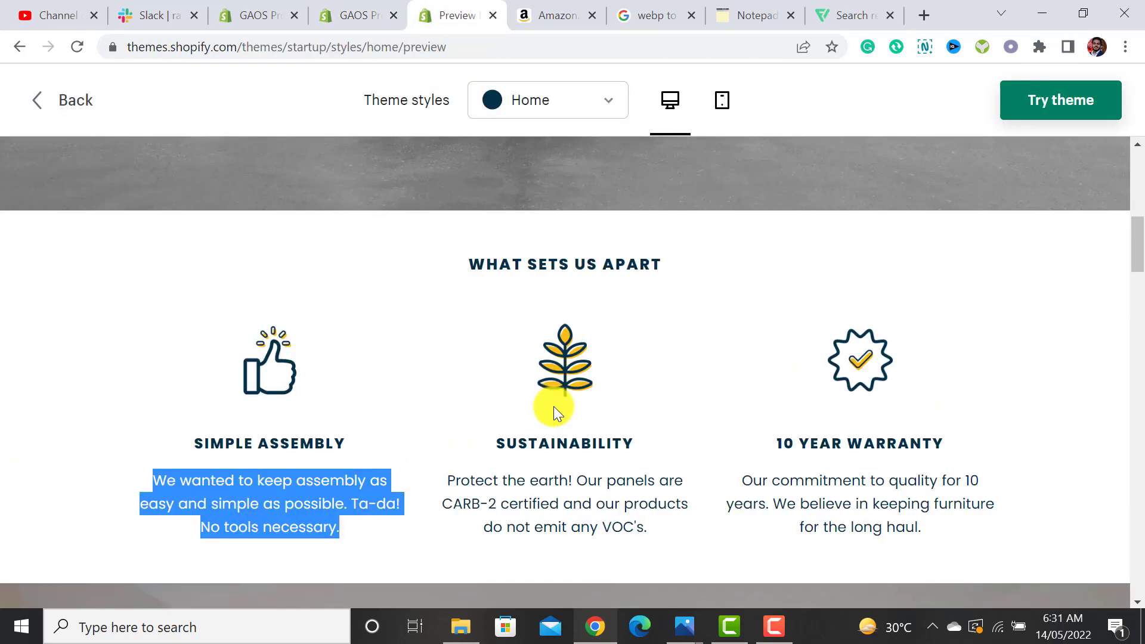
pyautogui.scroll(10, 554, 406)
pyautogui.moveTo(1138, 185); pyautogui.dragTo(1133, 392)
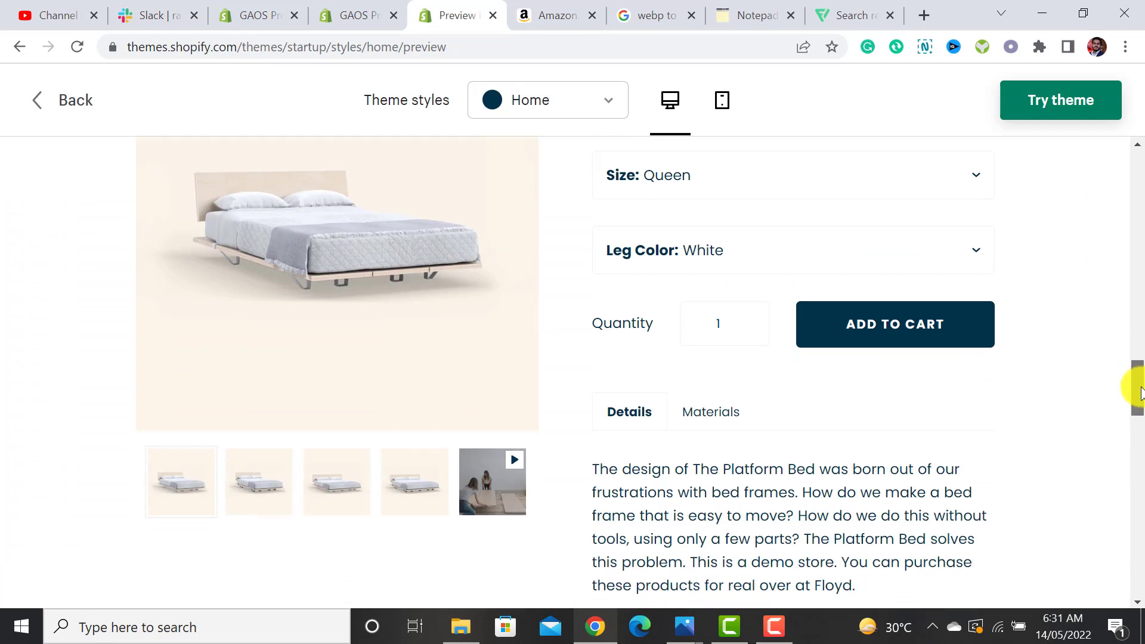
pyautogui.click(494, 493)
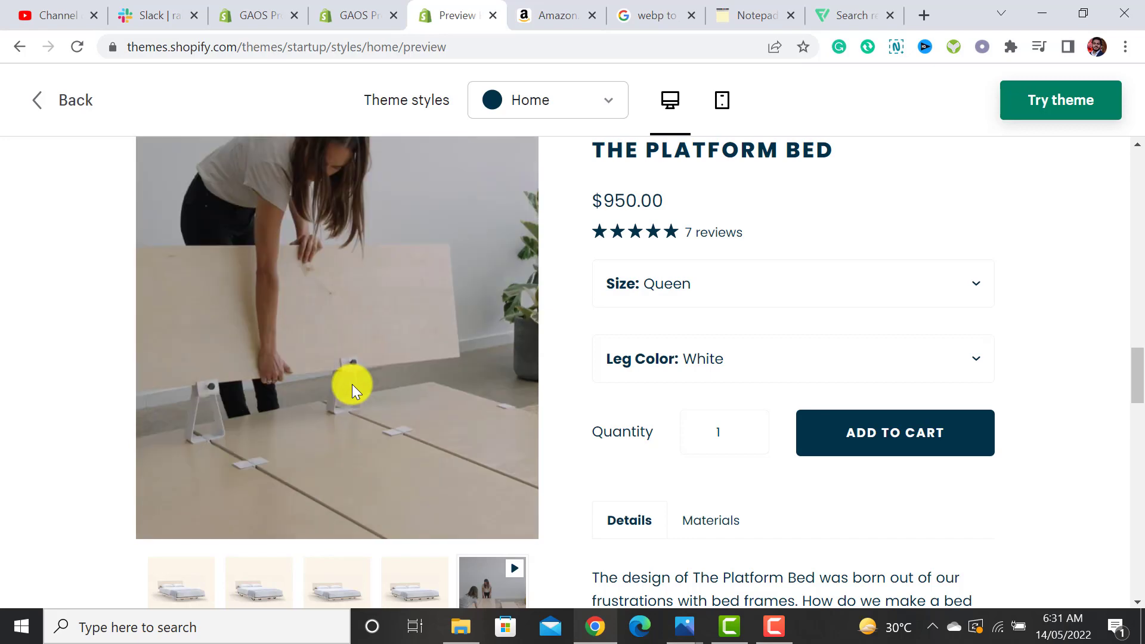
pyautogui.click(362, 8)
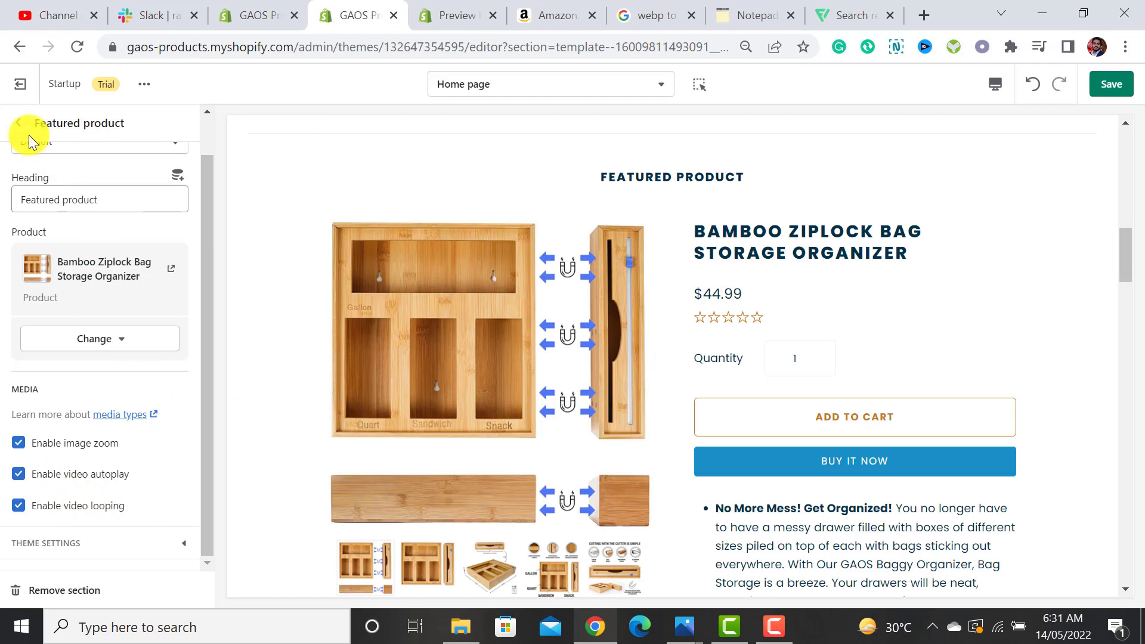
# Step: Check the position setting of the featured product's Gallery block and return to the section list
pyautogui.click(18, 124)
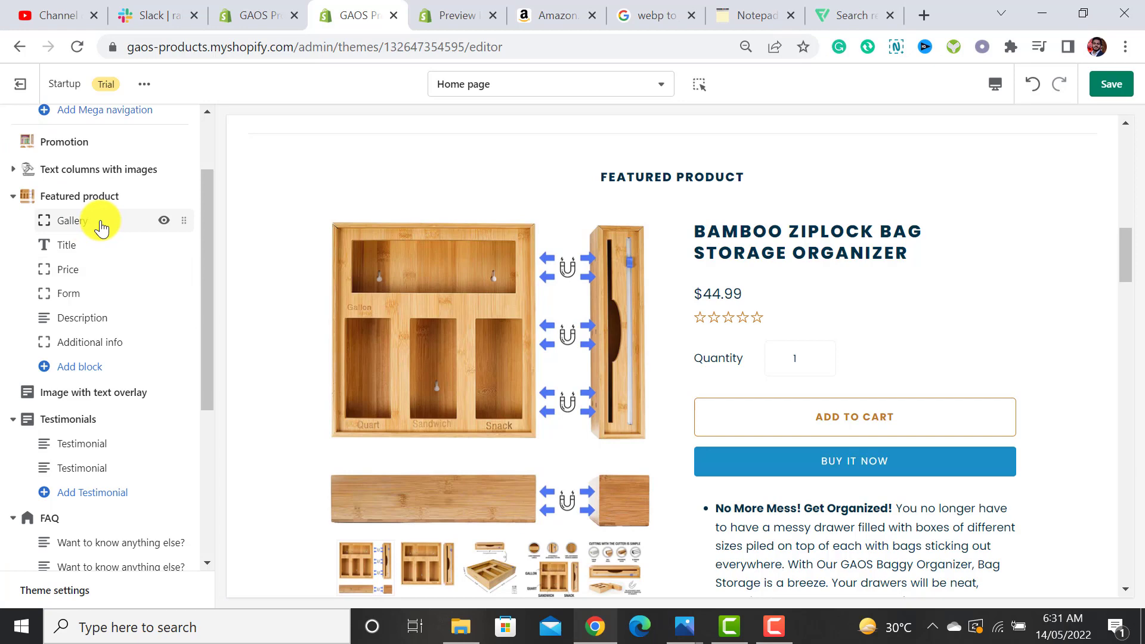
pyautogui.click(101, 225)
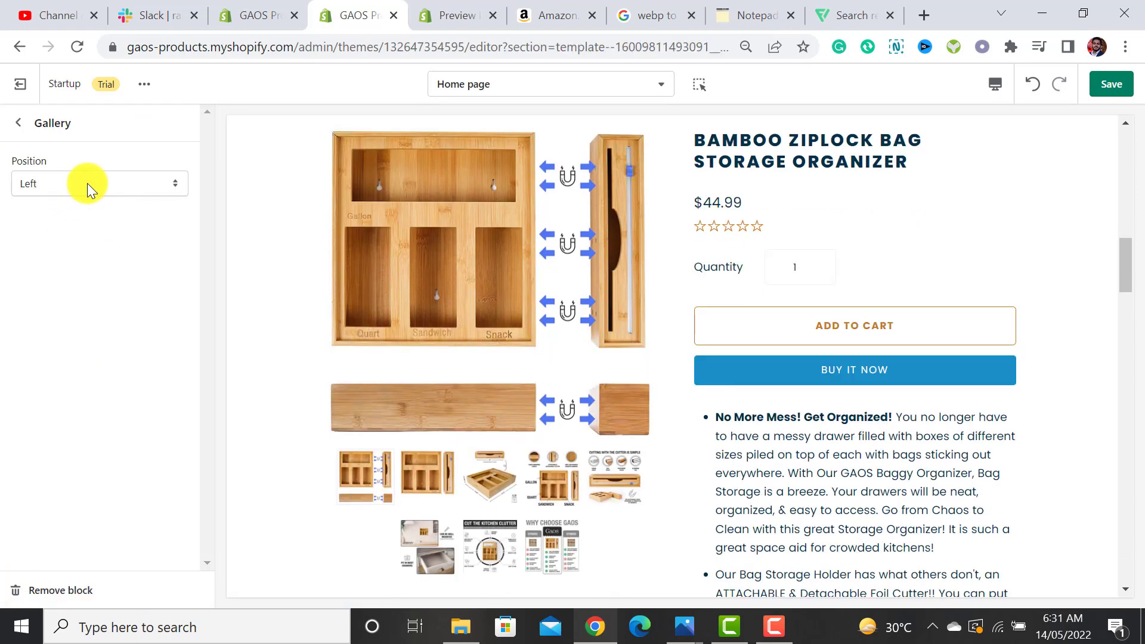
pyautogui.click(19, 124)
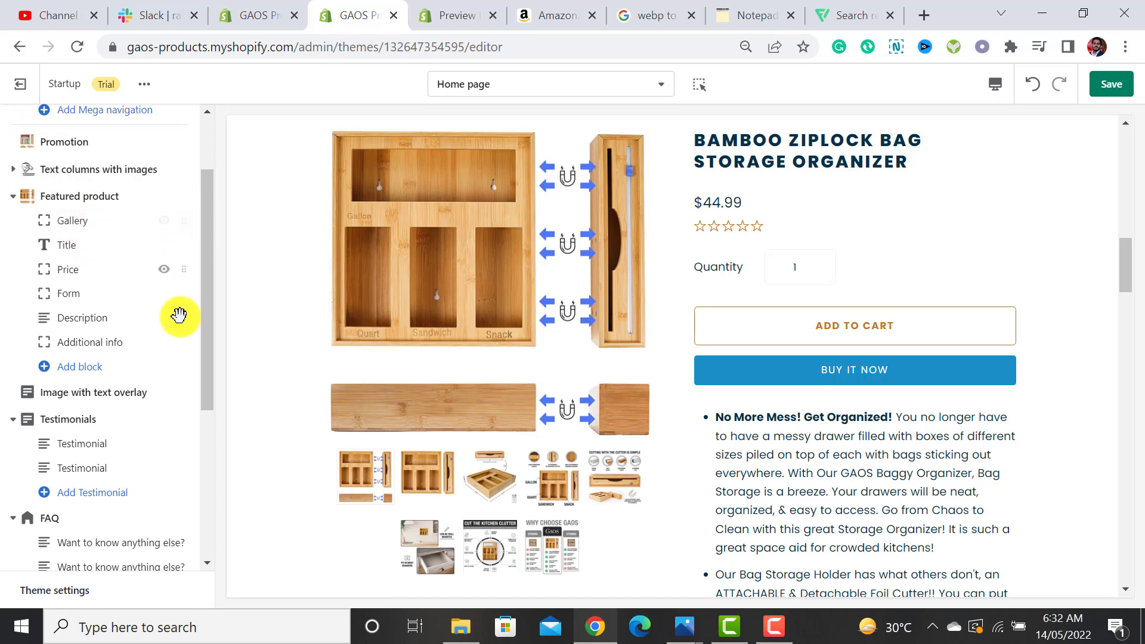
# Step: Remove the "Additional info" block from the "Featured product" section
pyautogui.scroll(-1, 179, 305)
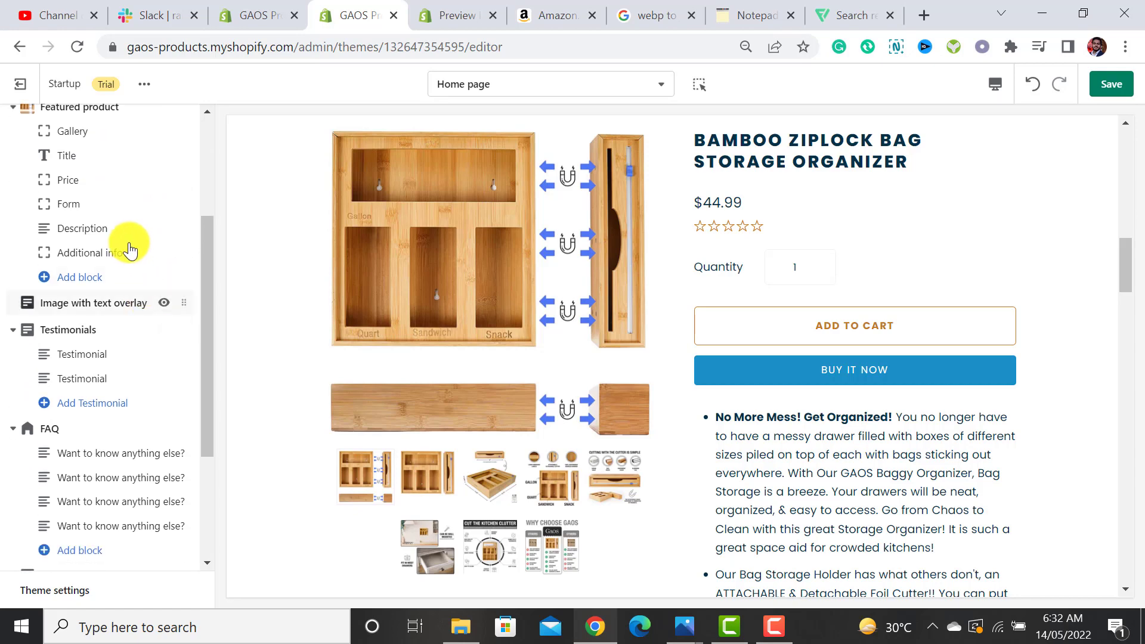
pyautogui.click(119, 261)
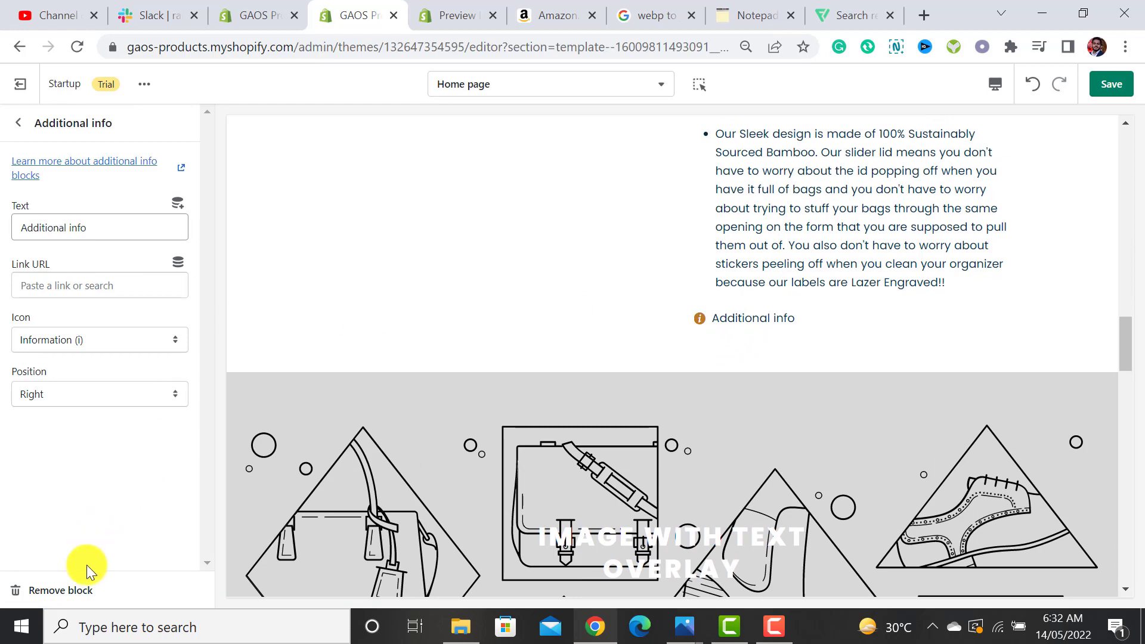
pyautogui.click(57, 590)
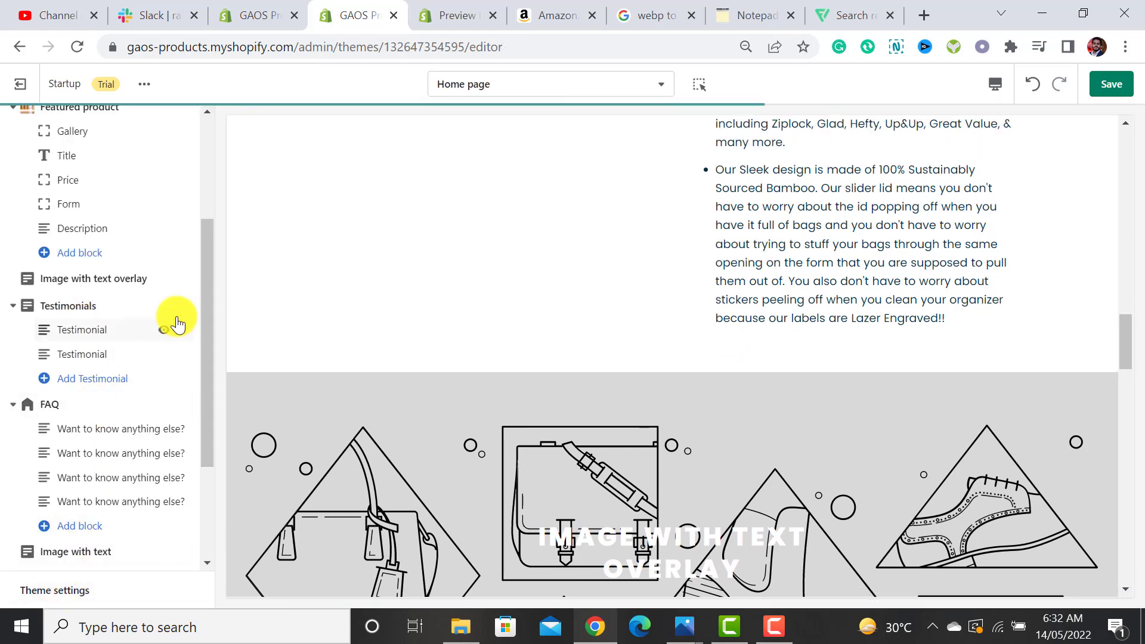
# Step: Clear the "Featured product" section's heading and save the theme changes
pyautogui.scroll(2, 214, 251)
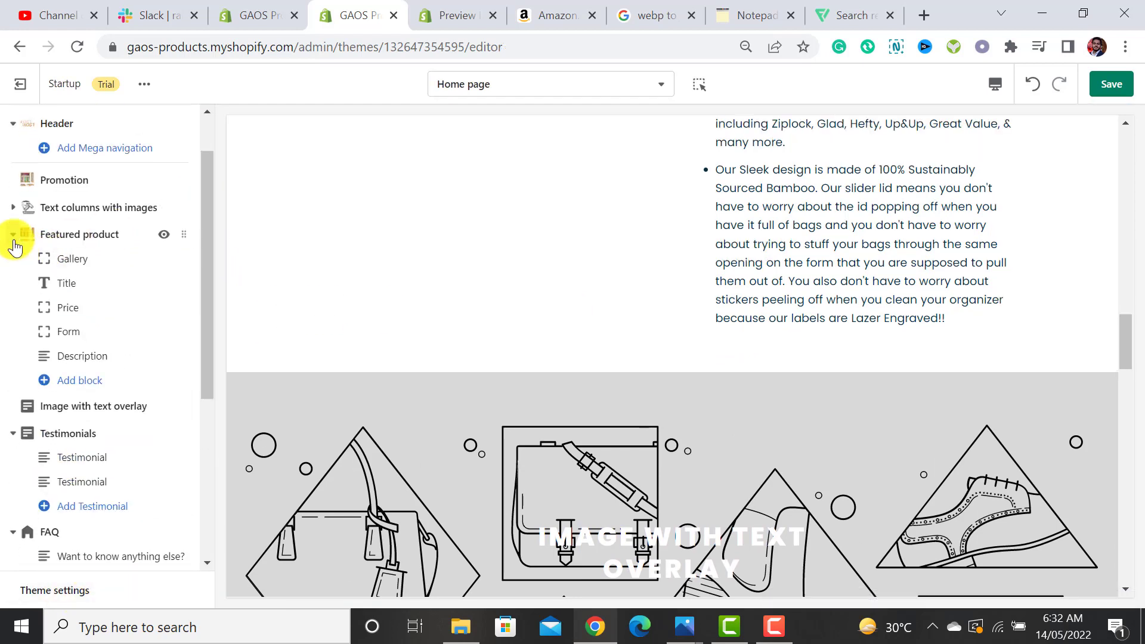
pyautogui.click(13, 239)
pyautogui.moveTo(1125, 332); pyautogui.dragTo(1125, 262)
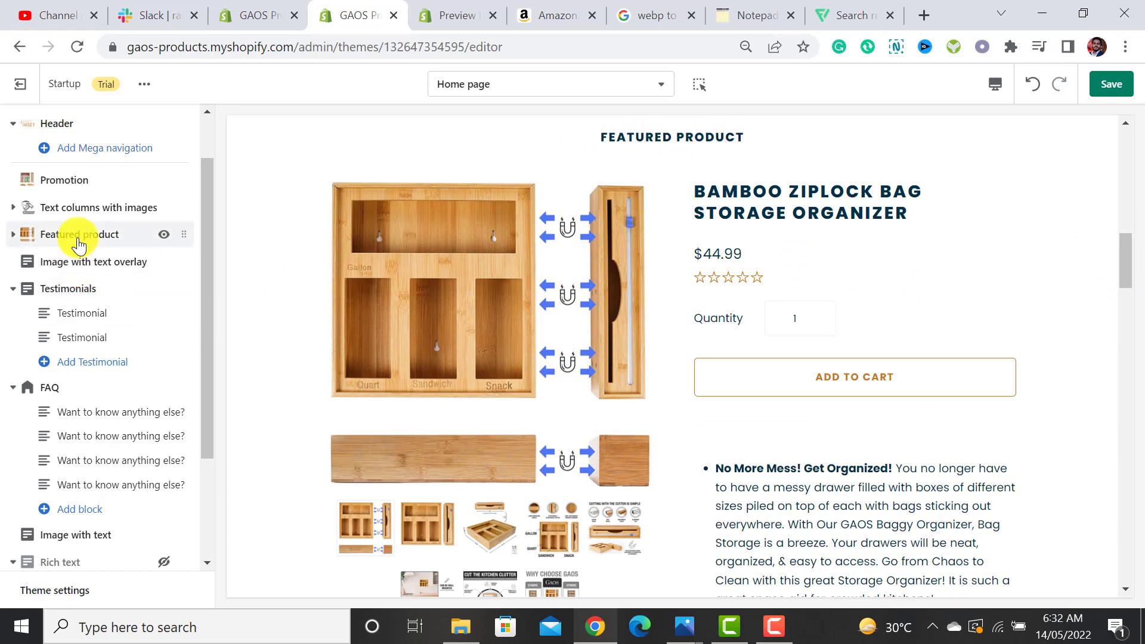
pyautogui.click(79, 236)
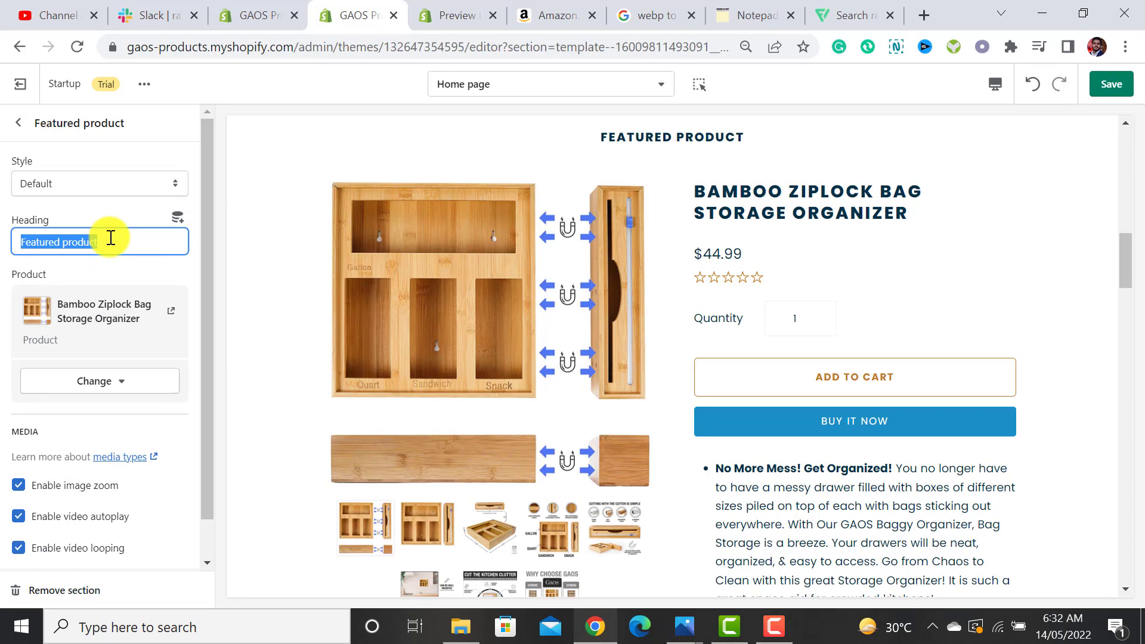
pyautogui.press('BackSpace')
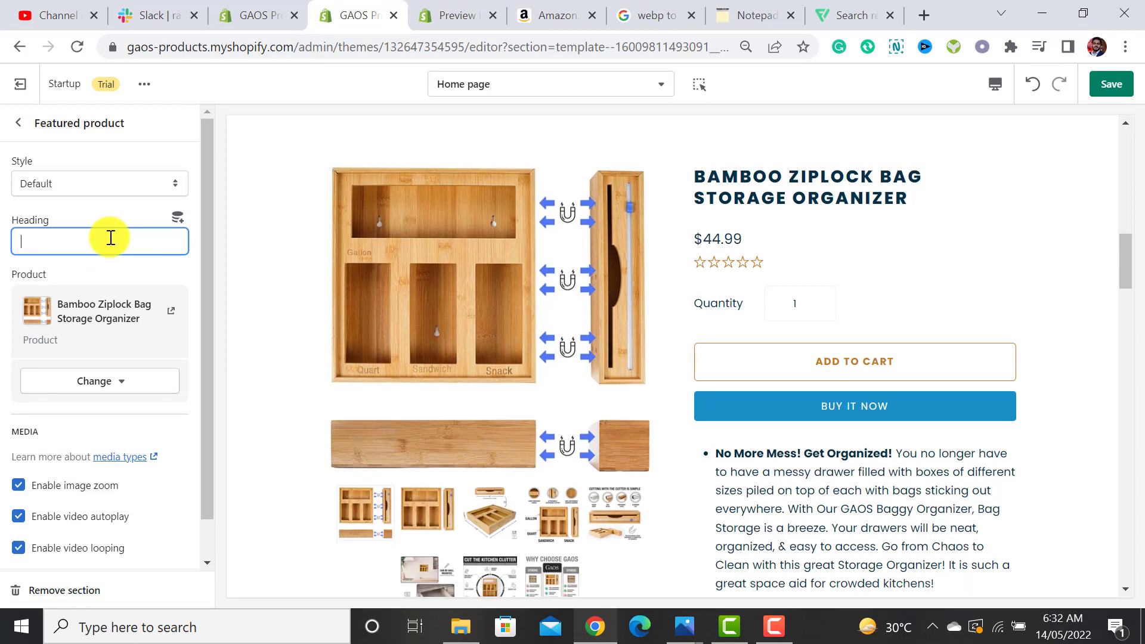
pyautogui.click(1111, 86)
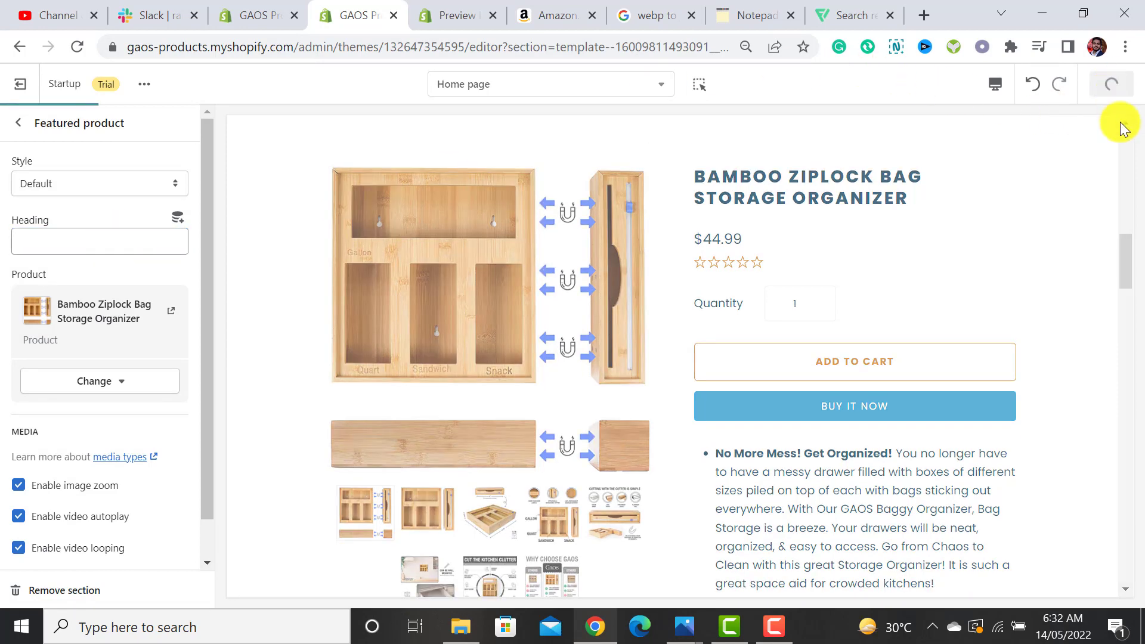
# Step: Review the page below the featured product, return to the section list and collapse the "Featured product" section
pyautogui.moveTo(1141, 239); pyautogui.dragTo(1132, 307)
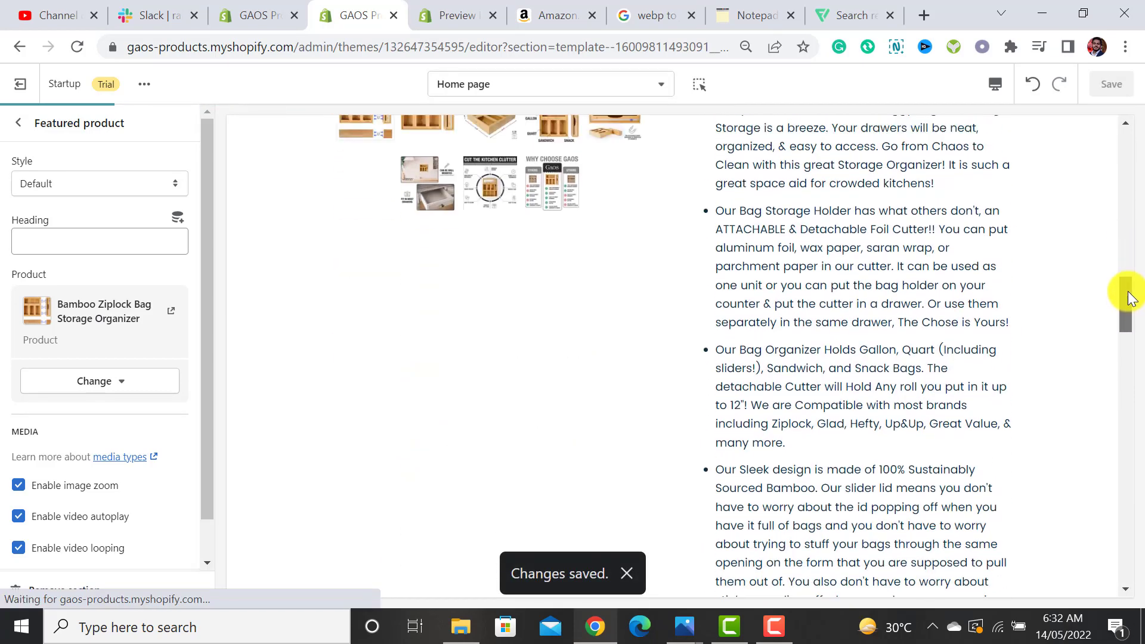
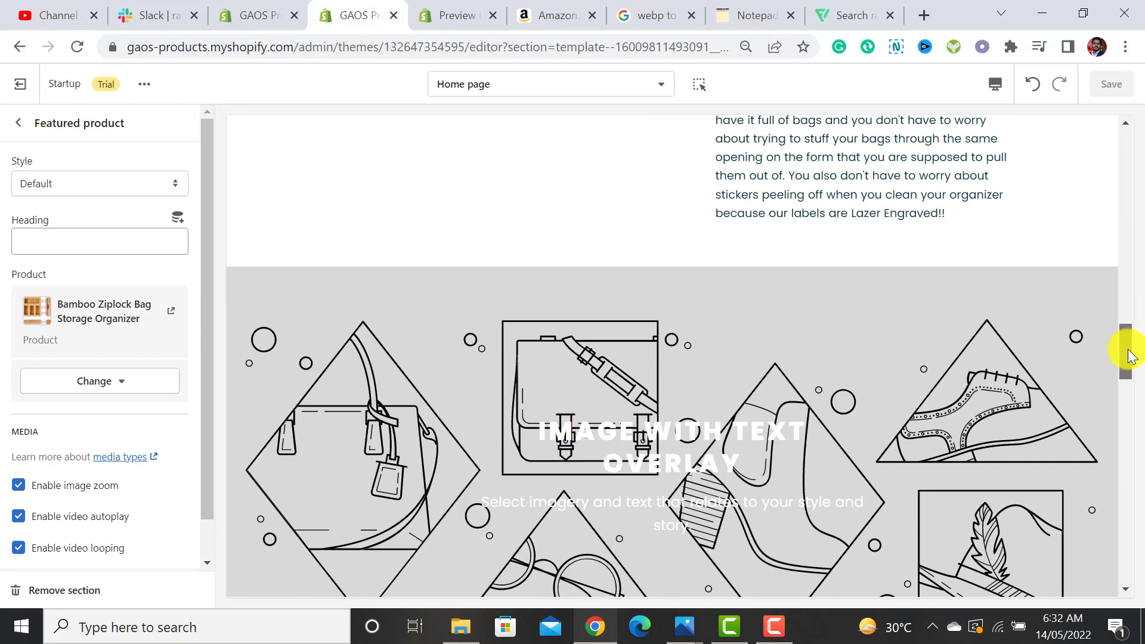
pyautogui.click(19, 123)
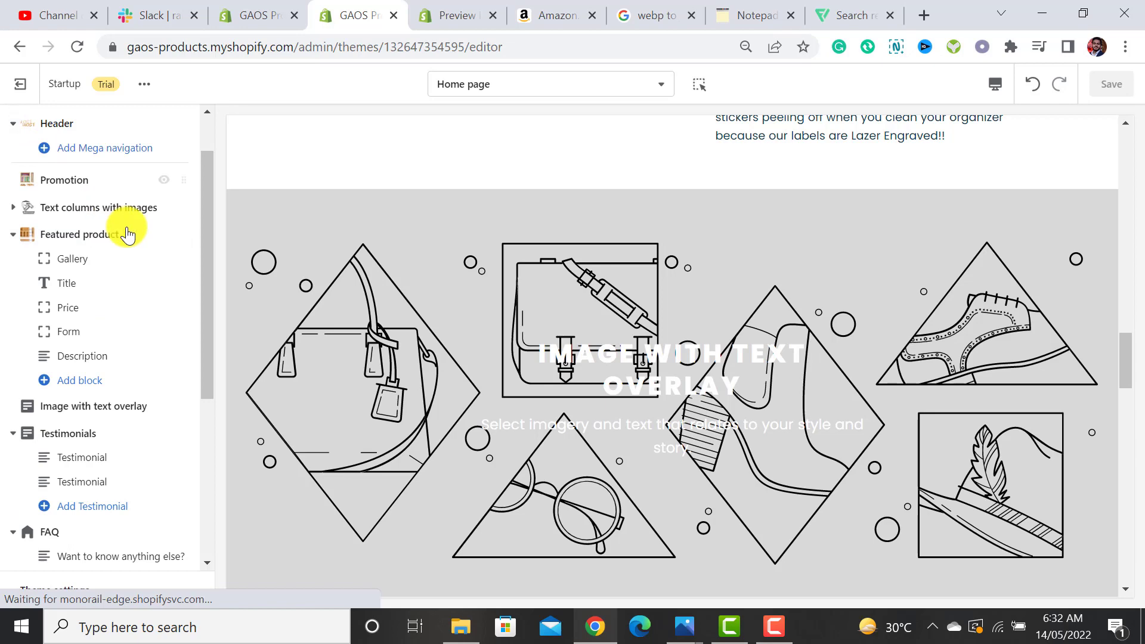
pyautogui.click(12, 239)
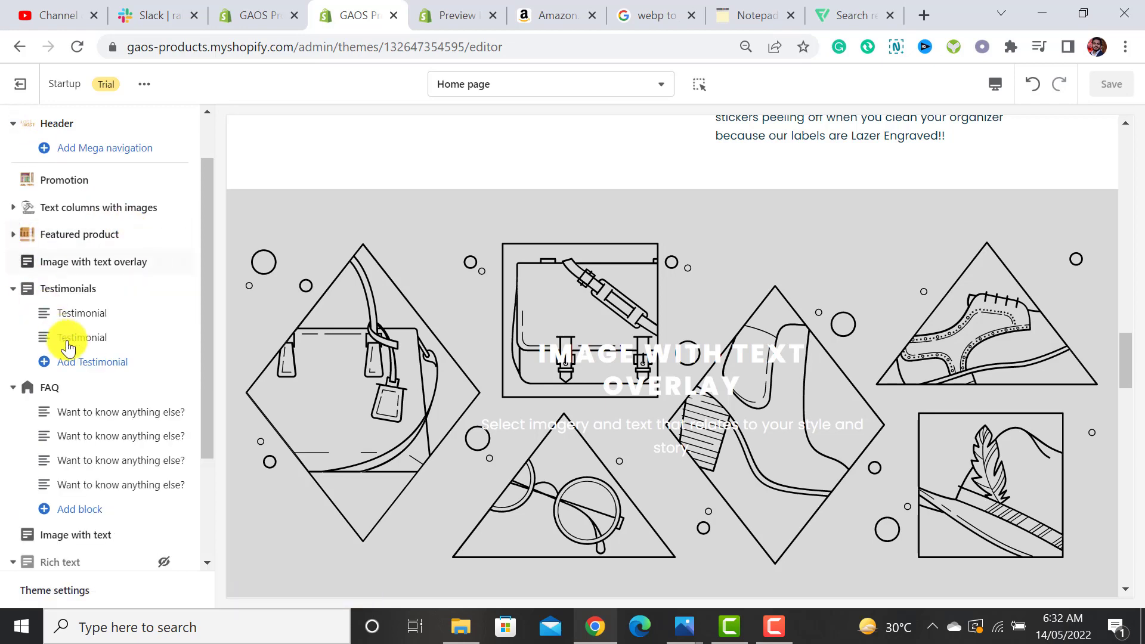
# Step: Set the "Image with text overlay" section's image to the "Why choose GAOS" comparison picture from the image library
pyautogui.click(95, 266)
pyautogui.click(113, 199)
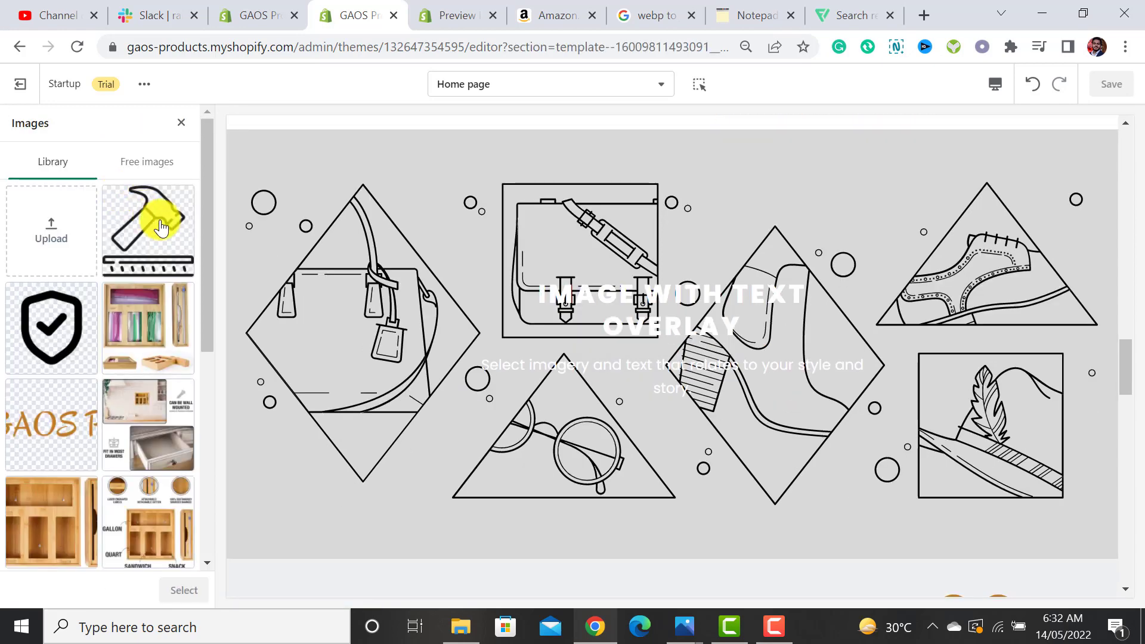
pyautogui.scroll(-3, 202, 269)
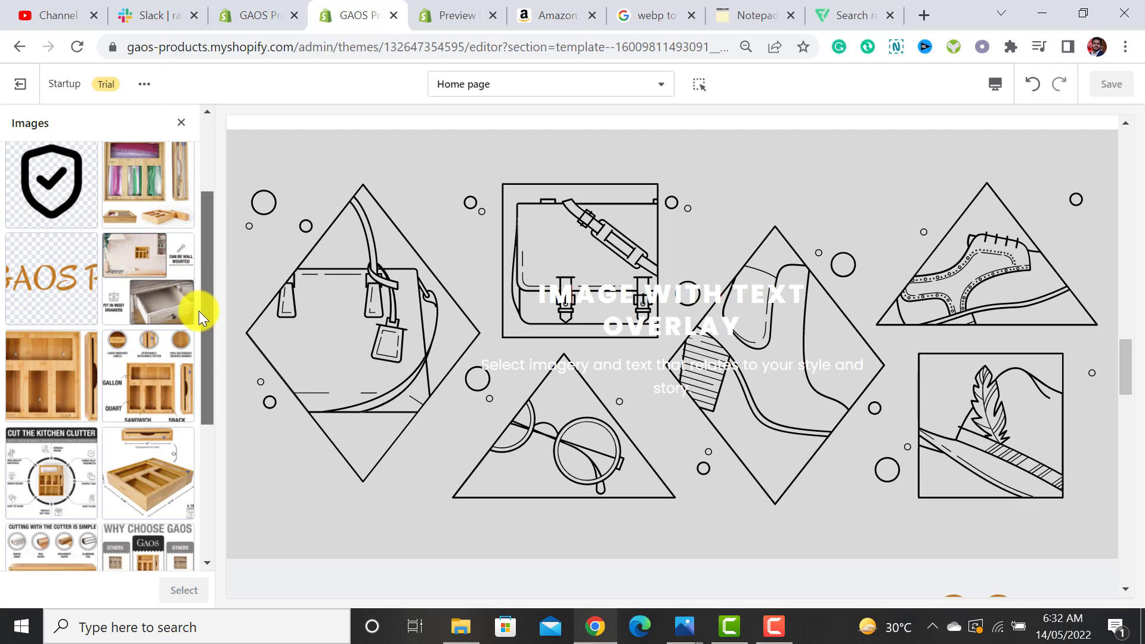
pyautogui.click(154, 268)
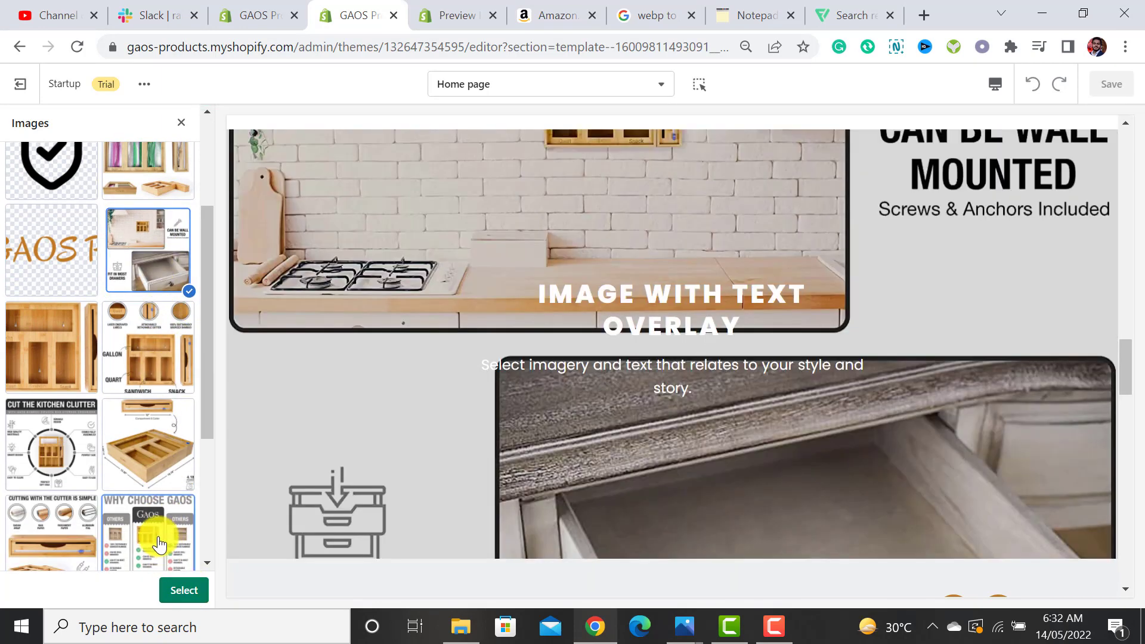
pyautogui.click(159, 542)
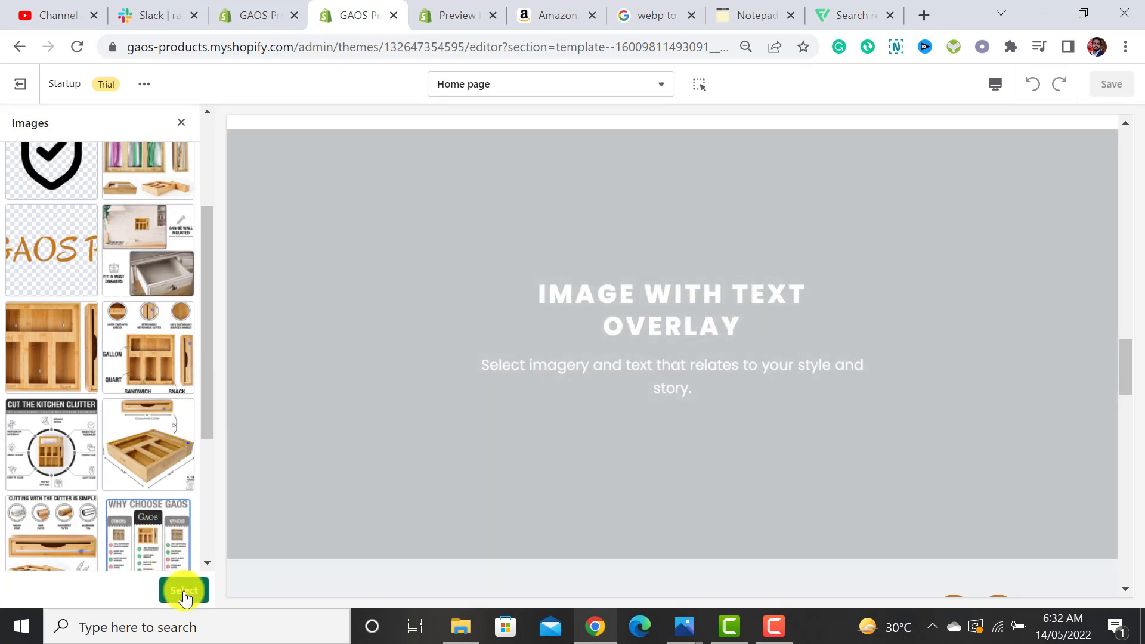
pyautogui.click(183, 592)
# Step: Set both the desktop and mobile image height of the "Image with text overlay" section to "Original aspect ratio"
pyautogui.moveTo(206, 227); pyautogui.dragTo(202, 314)
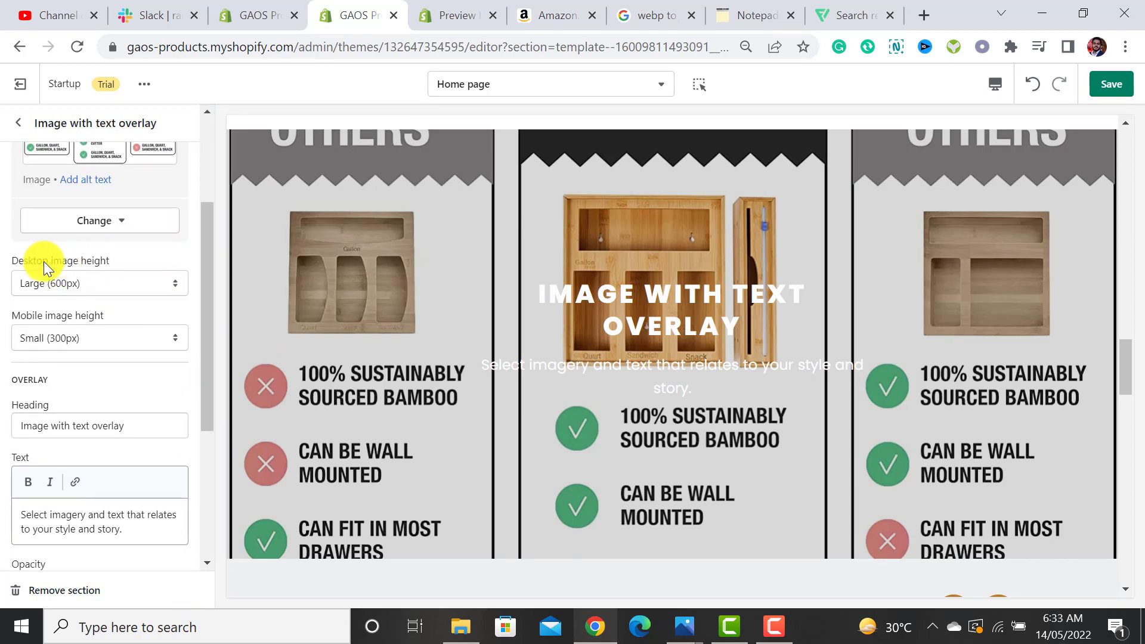
pyautogui.click(124, 291)
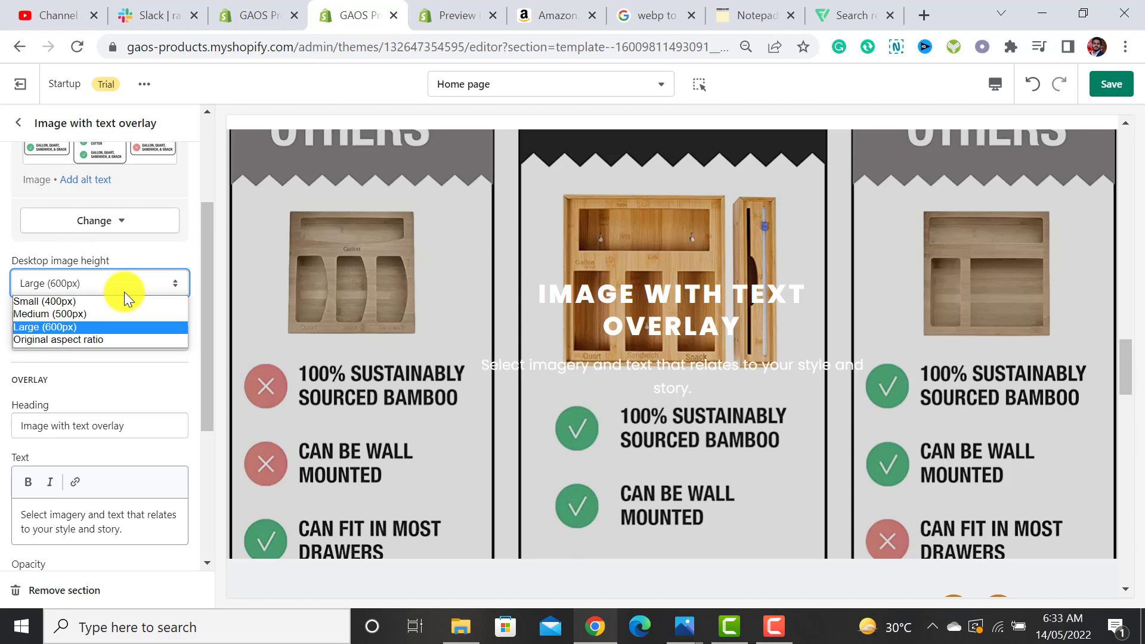
pyautogui.click(100, 340)
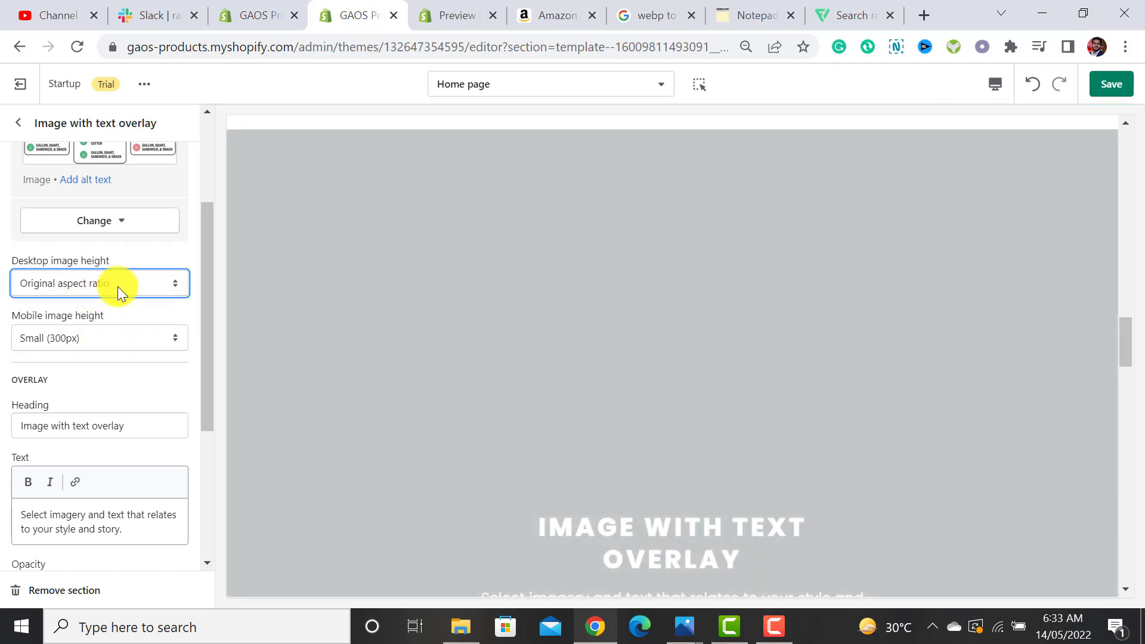
pyautogui.scroll(-10, 693, 335)
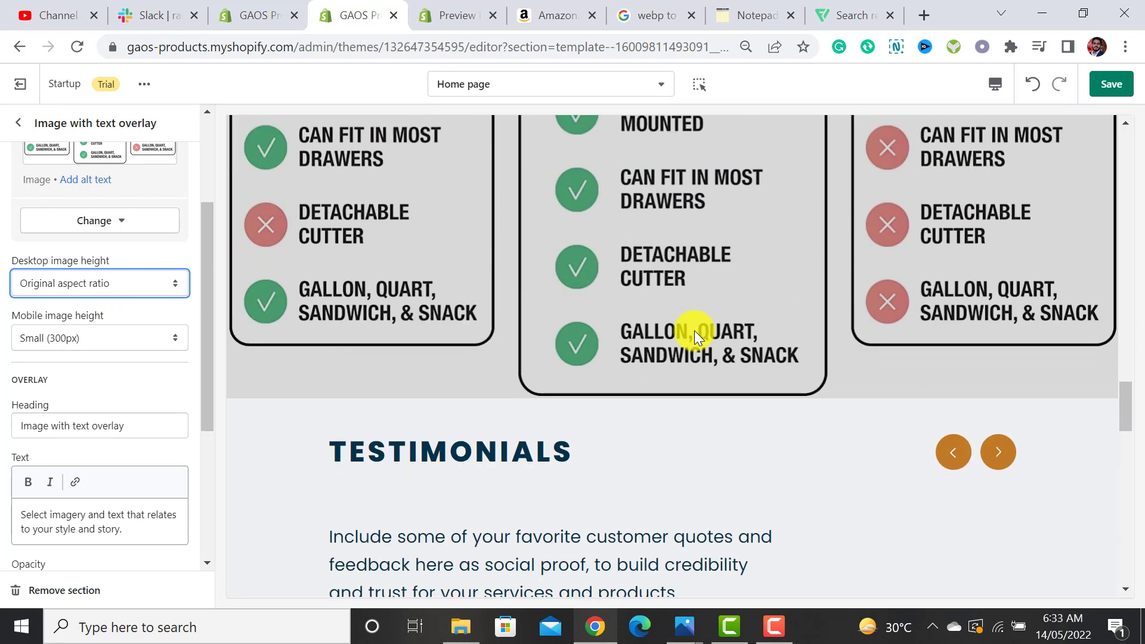
pyautogui.scroll(9, 693, 330)
pyautogui.click(83, 342)
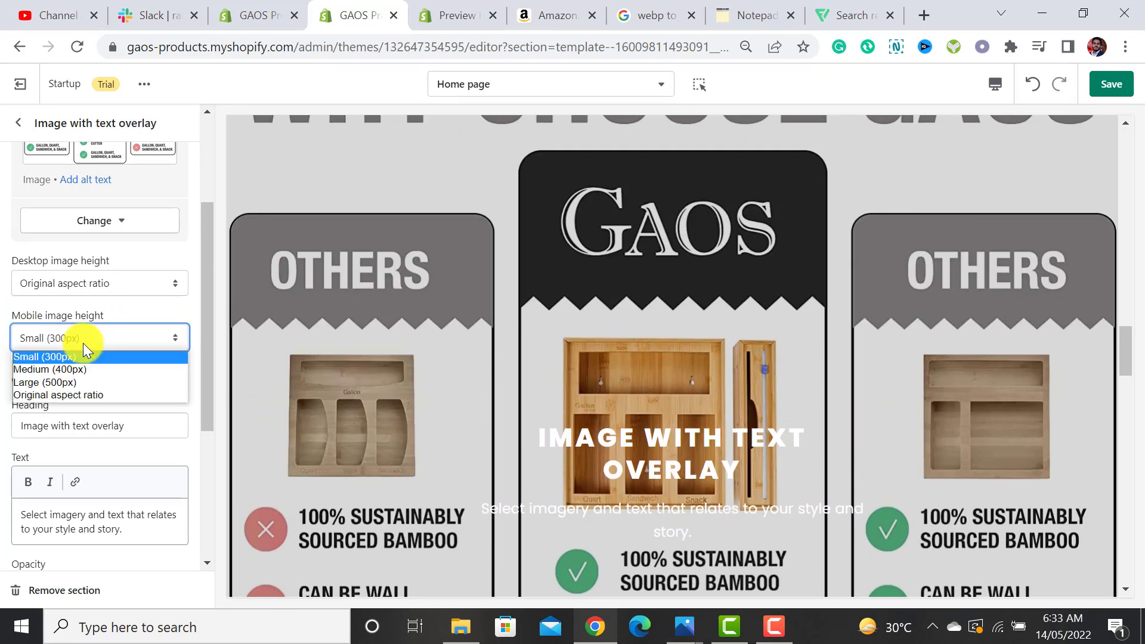
pyautogui.click(105, 396)
# Step: Clear the overlay heading and text of the "Image with text overlay" section
pyautogui.tripleClick(128, 421)
pyautogui.press('BackSpace')
pyautogui.click(135, 533)
pyautogui.hotkey('ctrl', 'a')
pyautogui.press('BackSpace')
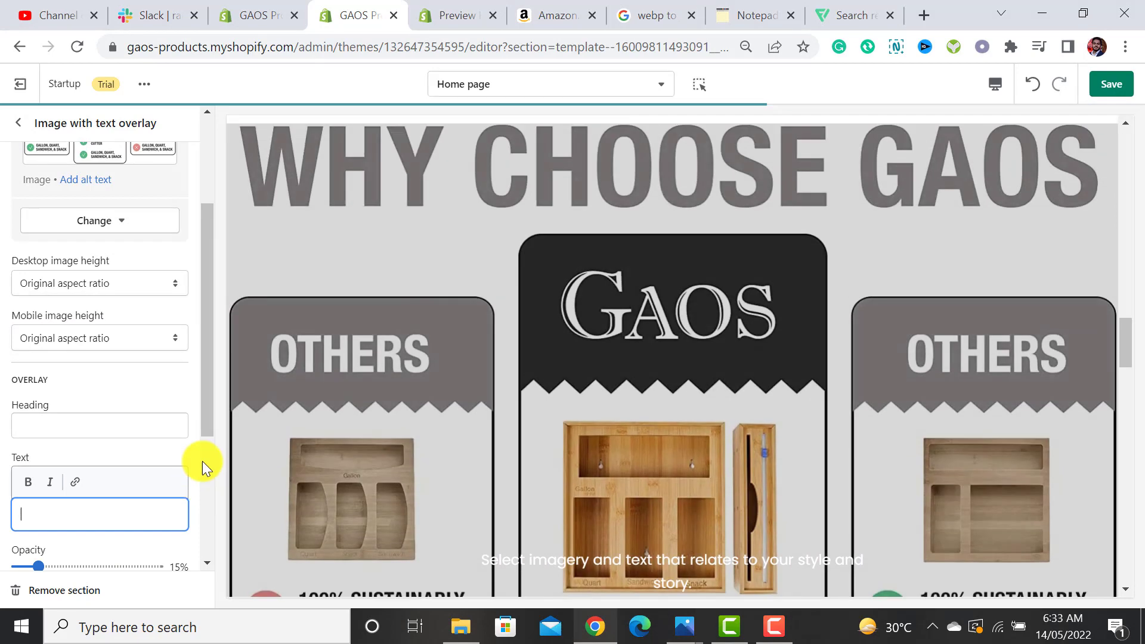
# Step: Set the overlay opacity to 0%, save the theme changes and return to the section list
pyautogui.moveTo(204, 402); pyautogui.dragTo(202, 538)
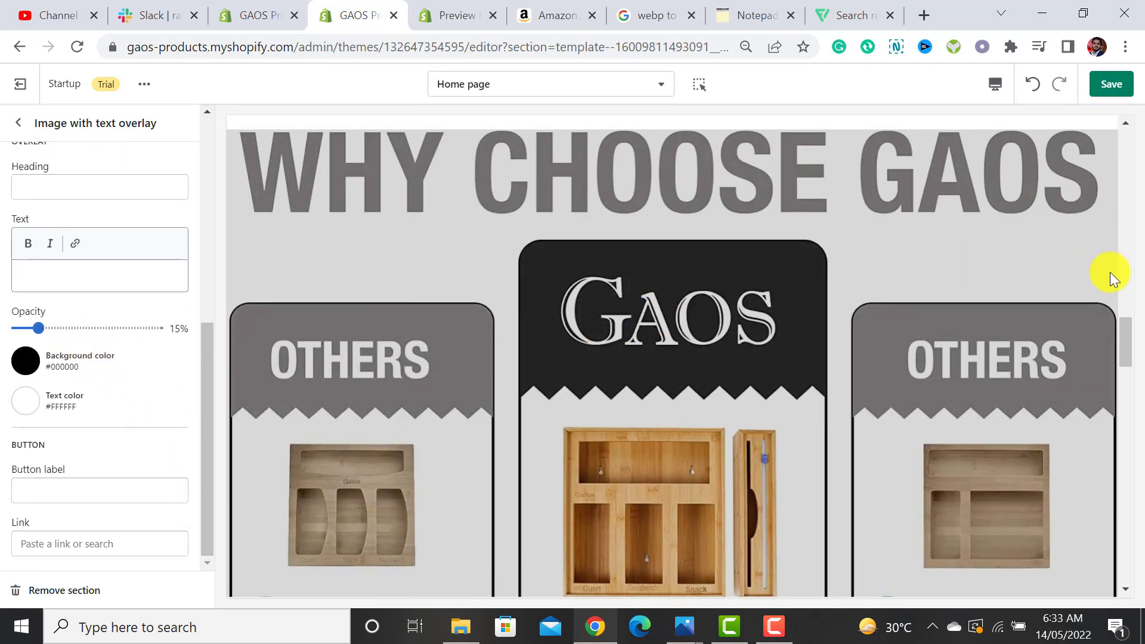
pyautogui.moveTo(1121, 340); pyautogui.dragTo(1128, 382)
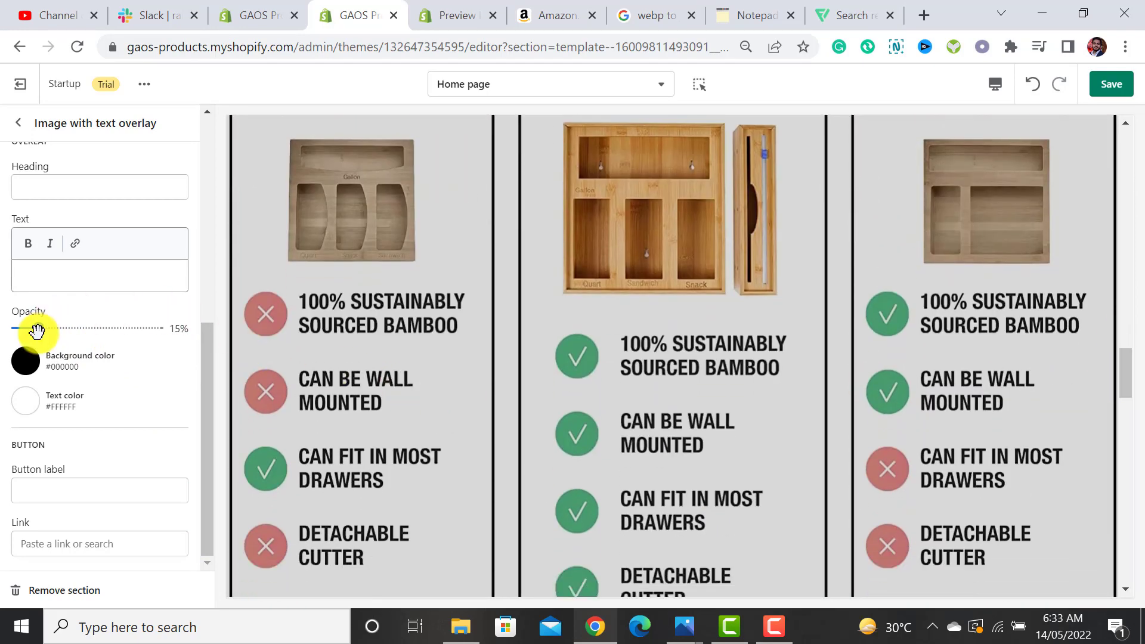
pyautogui.moveTo(37, 329); pyautogui.dragTo(17, 328)
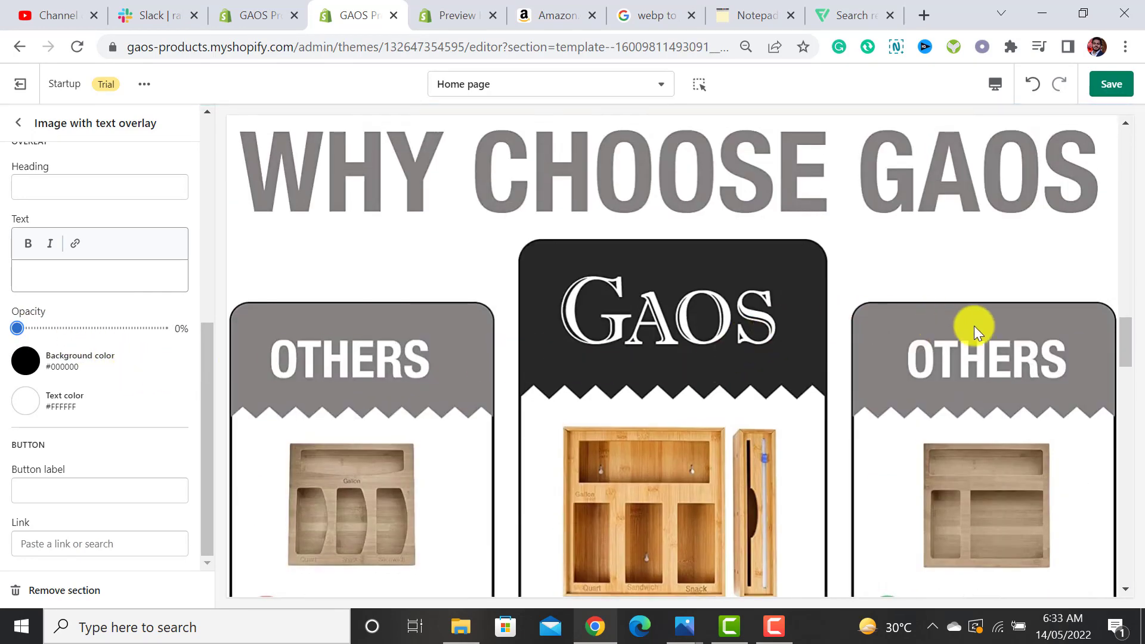
pyautogui.scroll(3, 978, 326)
pyautogui.scroll(-10, 1077, 332)
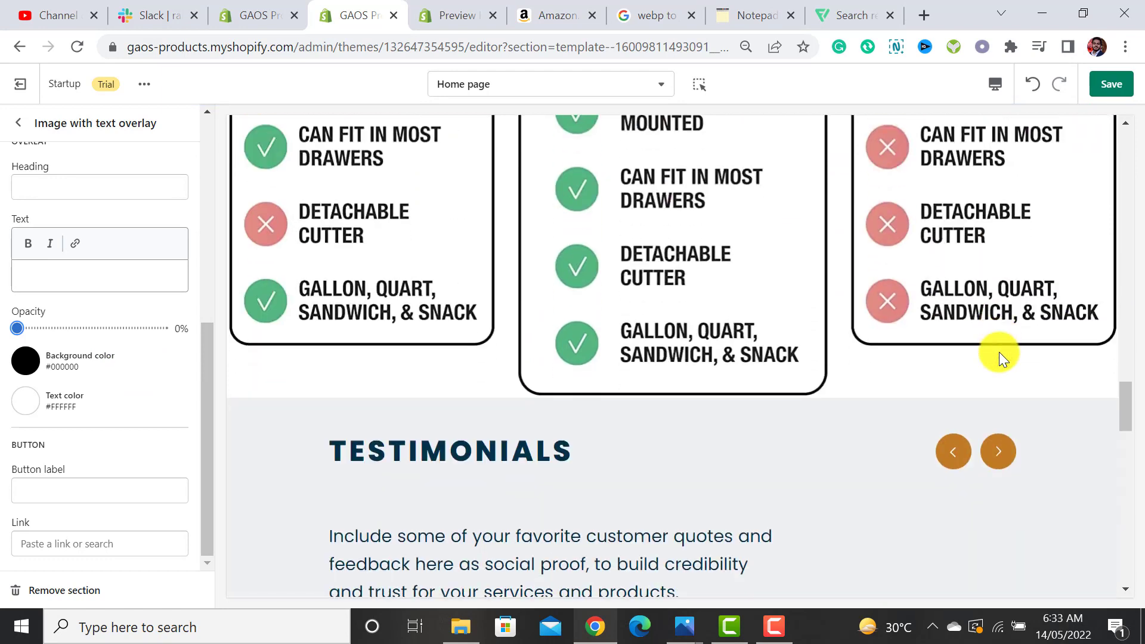
pyautogui.scroll(4, 1000, 352)
pyautogui.click(1112, 84)
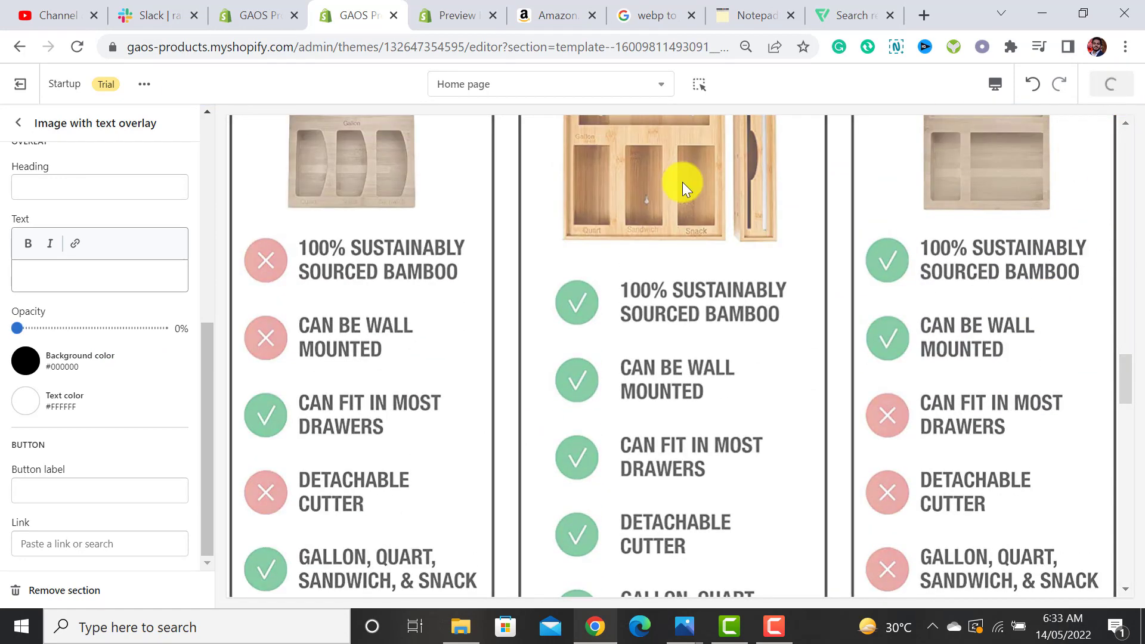
pyautogui.click(20, 126)
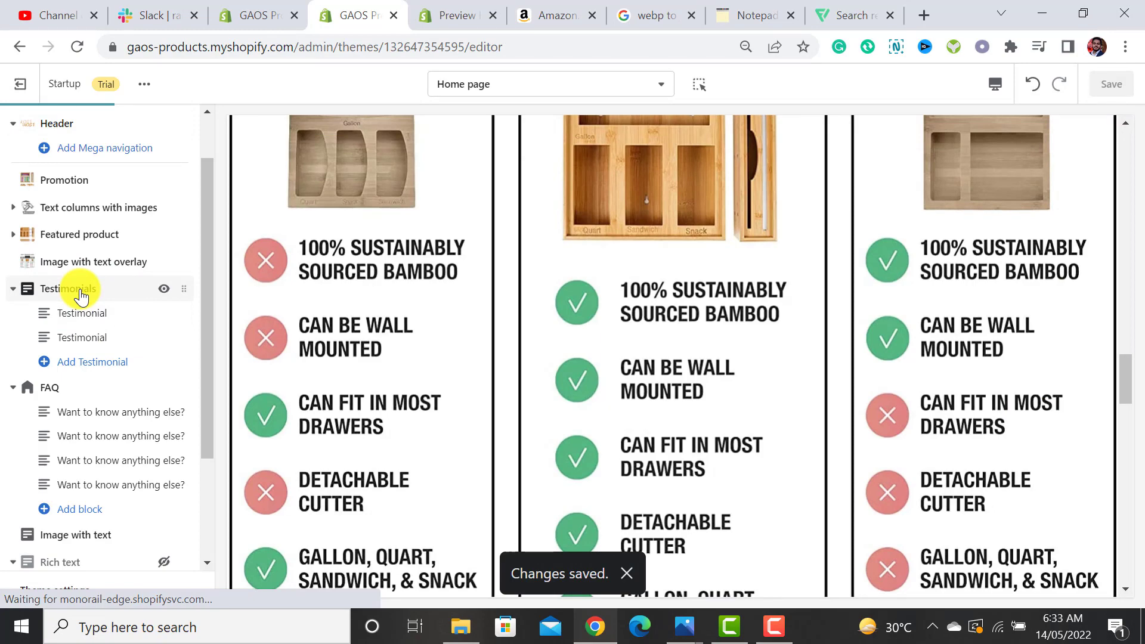
# Step: Compare the "Testimonials" section's settings with the testimonials in the Startup theme's demo preview and return to the section list
pyautogui.click(80, 293)
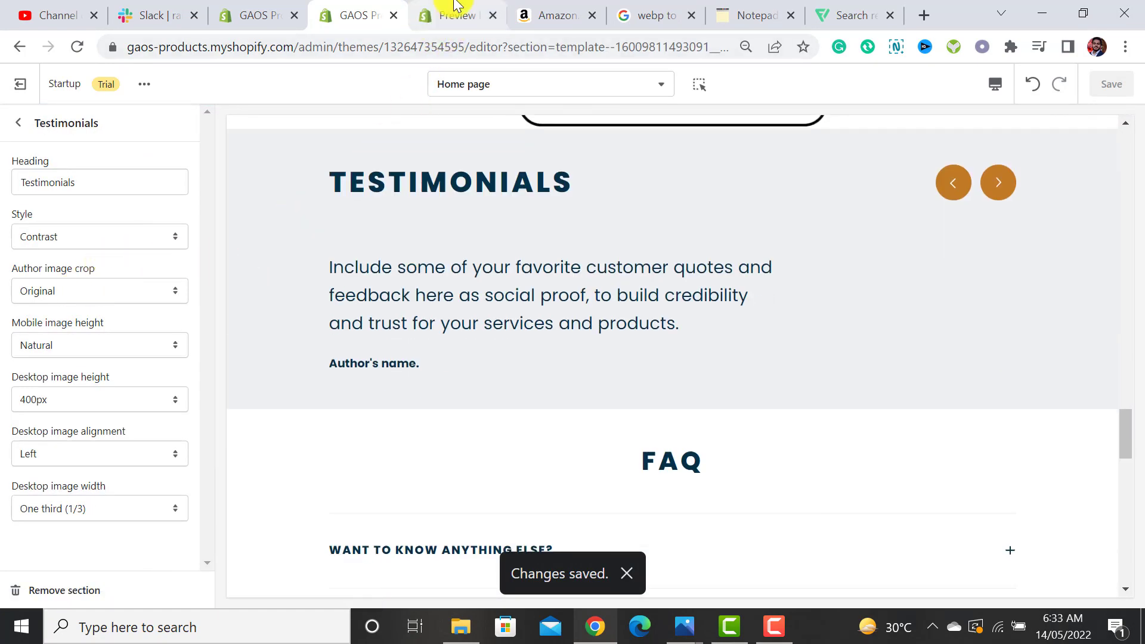
pyautogui.click(427, 12)
pyautogui.scroll(-15, 815, 292)
pyautogui.scroll(1, 838, 318)
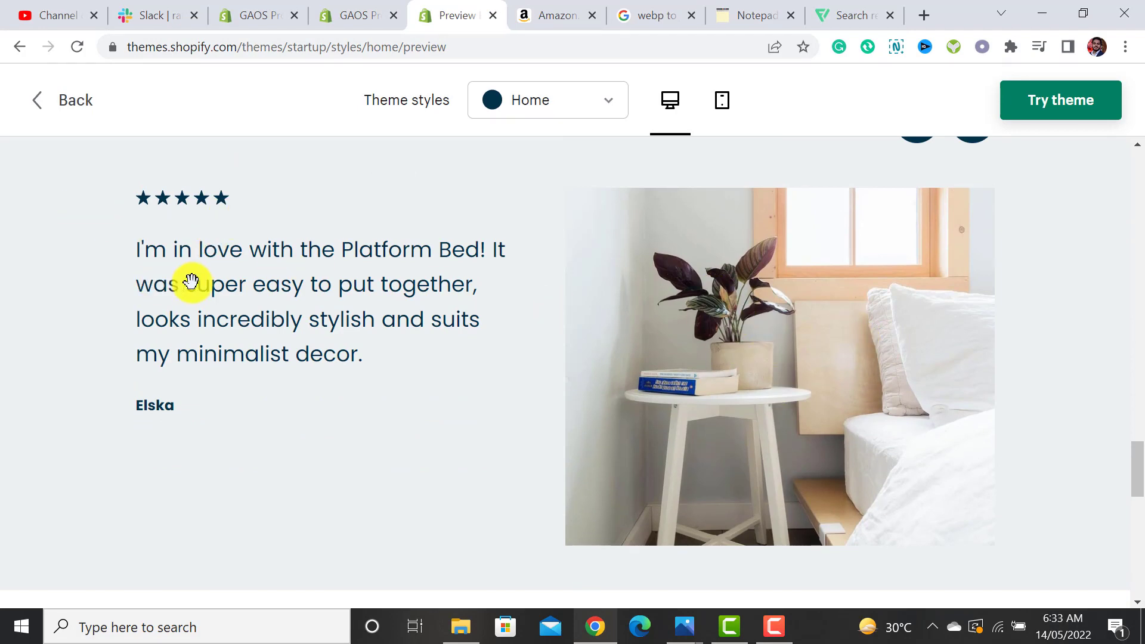
pyautogui.click(344, 17)
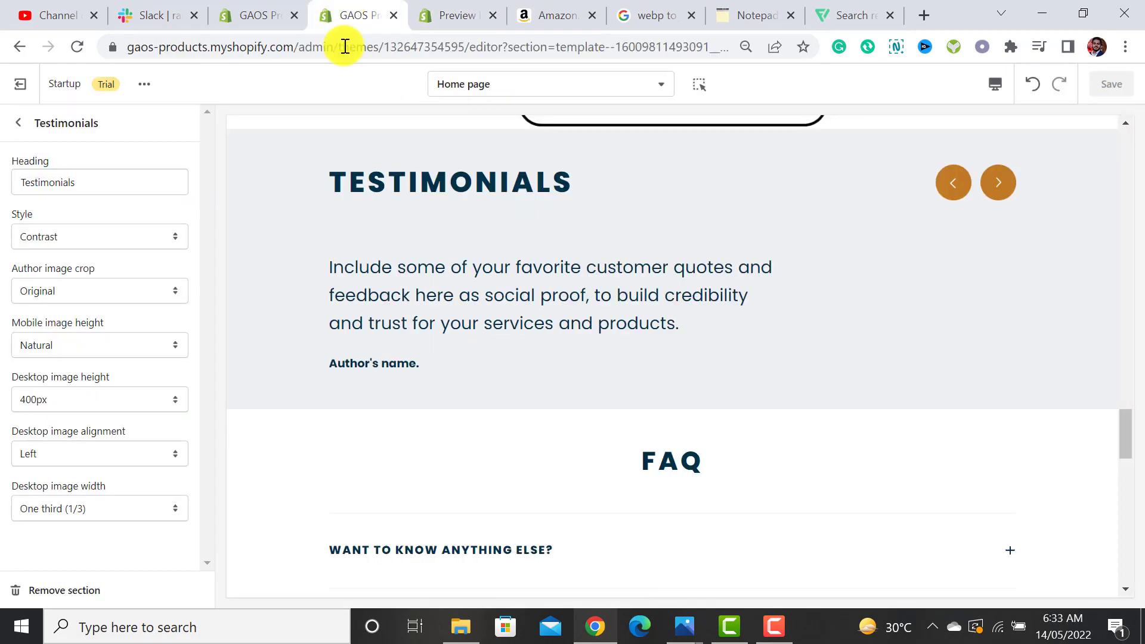
pyautogui.click(15, 127)
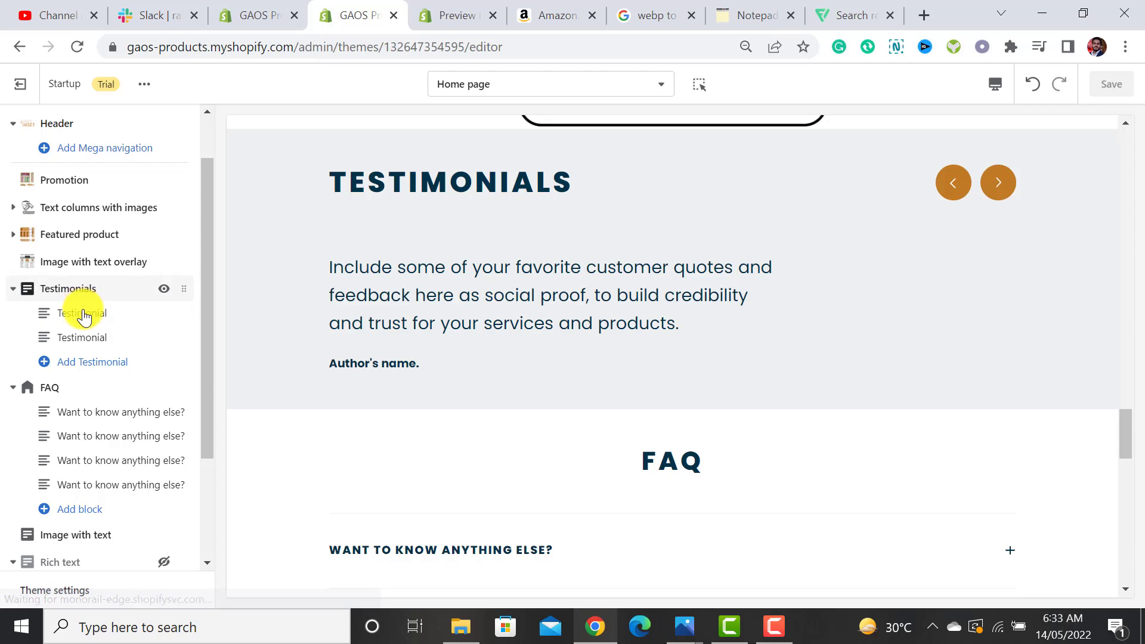
# Step: Set the first "Testimonial" block's image to the organizer picture with the coloured bags from the image library
pyautogui.click(83, 309)
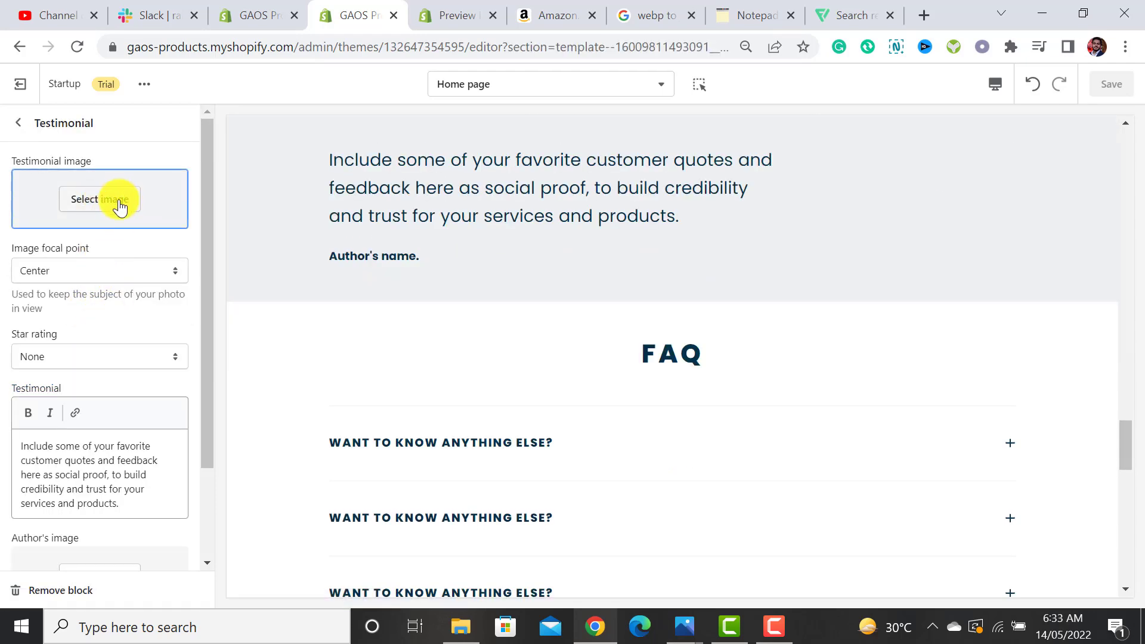
pyautogui.click(124, 209)
pyautogui.moveTo(202, 241); pyautogui.dragTo(222, 274)
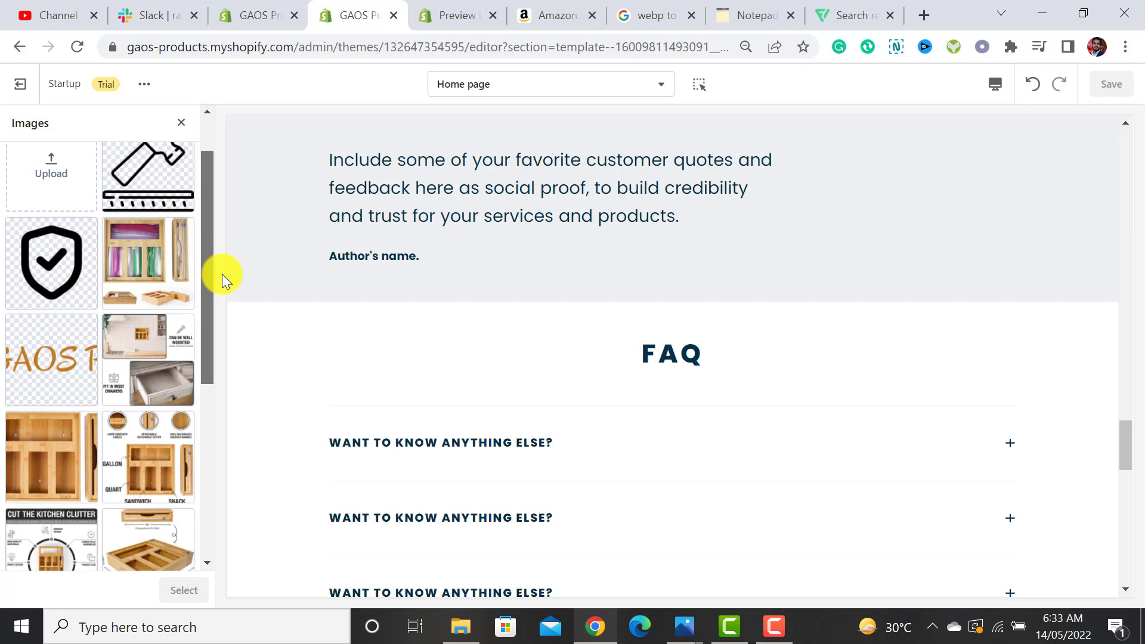
pyautogui.click(154, 256)
pyautogui.click(184, 591)
pyautogui.moveTo(199, 204); pyautogui.dragTo(205, 377)
pyautogui.scroll(5, 491, 263)
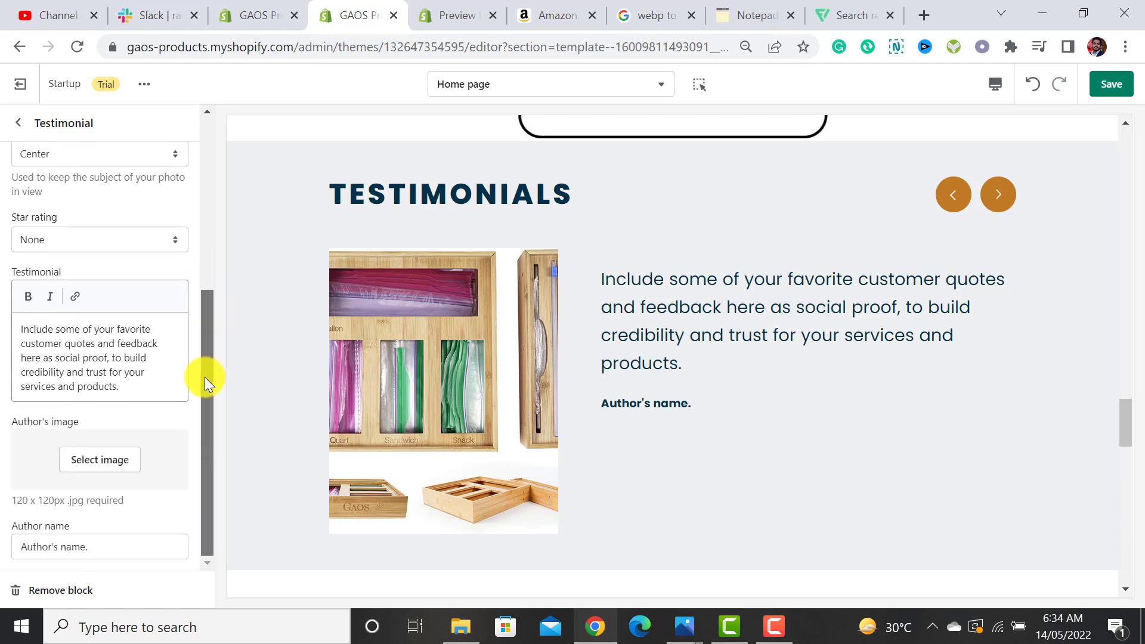
# Step: Set the first testimonial's image focal point to Bottom and its star rating to 4.5 stars
pyautogui.click(116, 159)
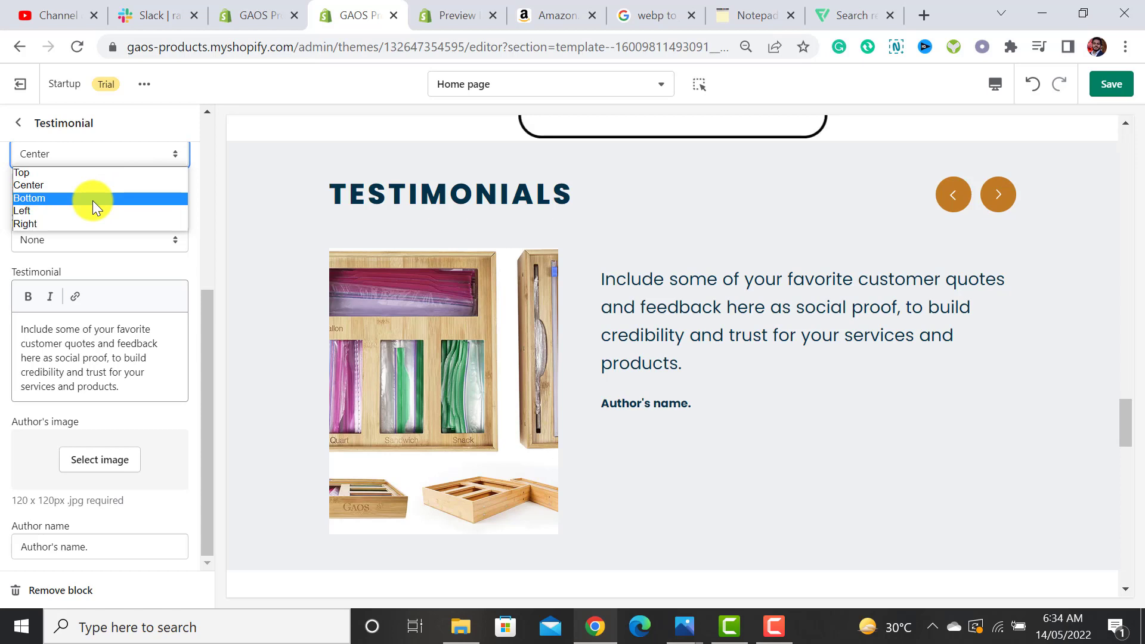
pyautogui.click(82, 172)
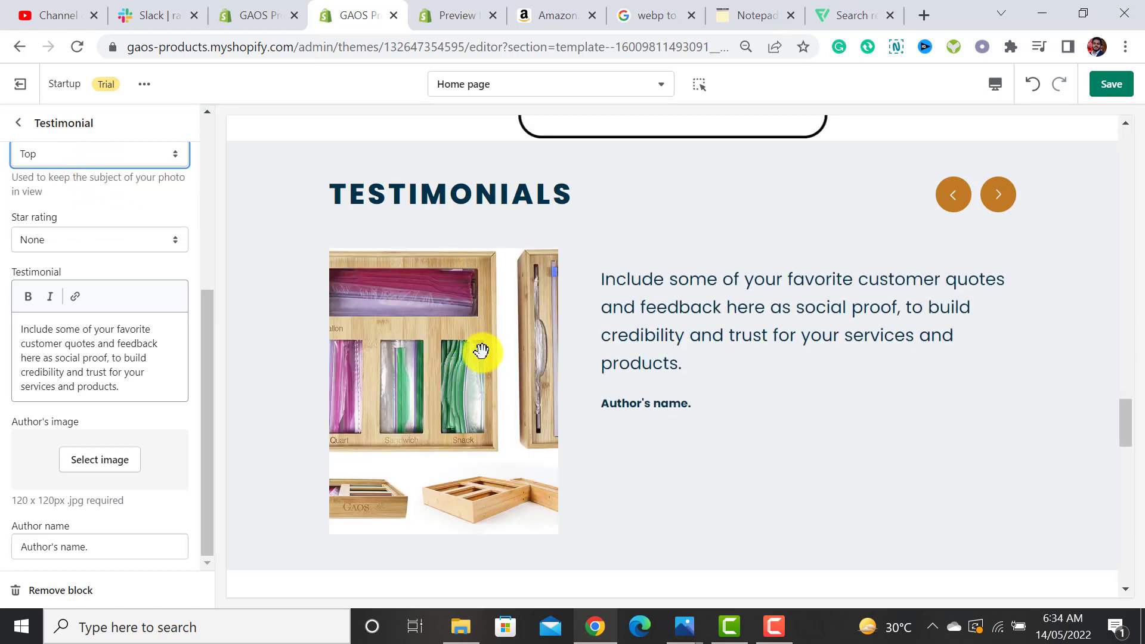
pyautogui.click(124, 152)
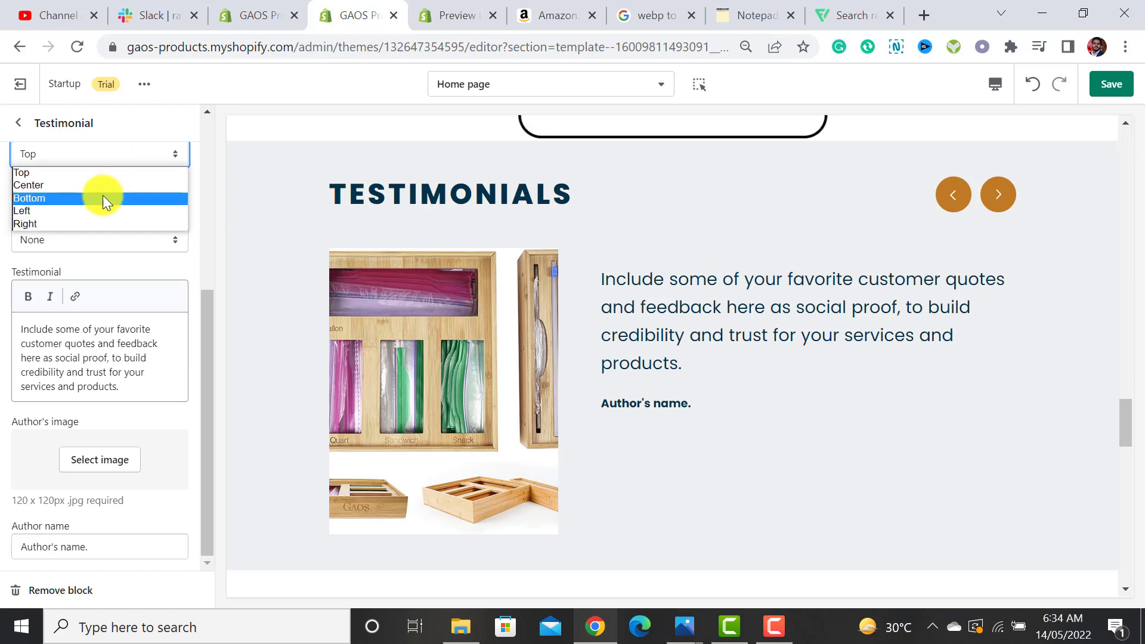
pyautogui.click(95, 199)
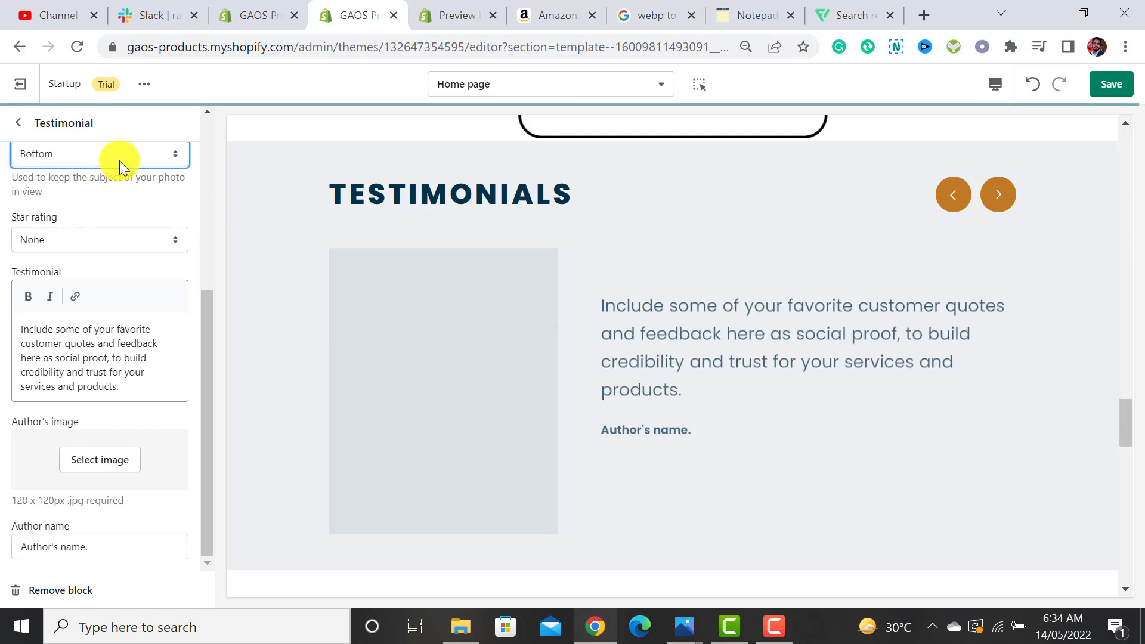
pyautogui.click(68, 234)
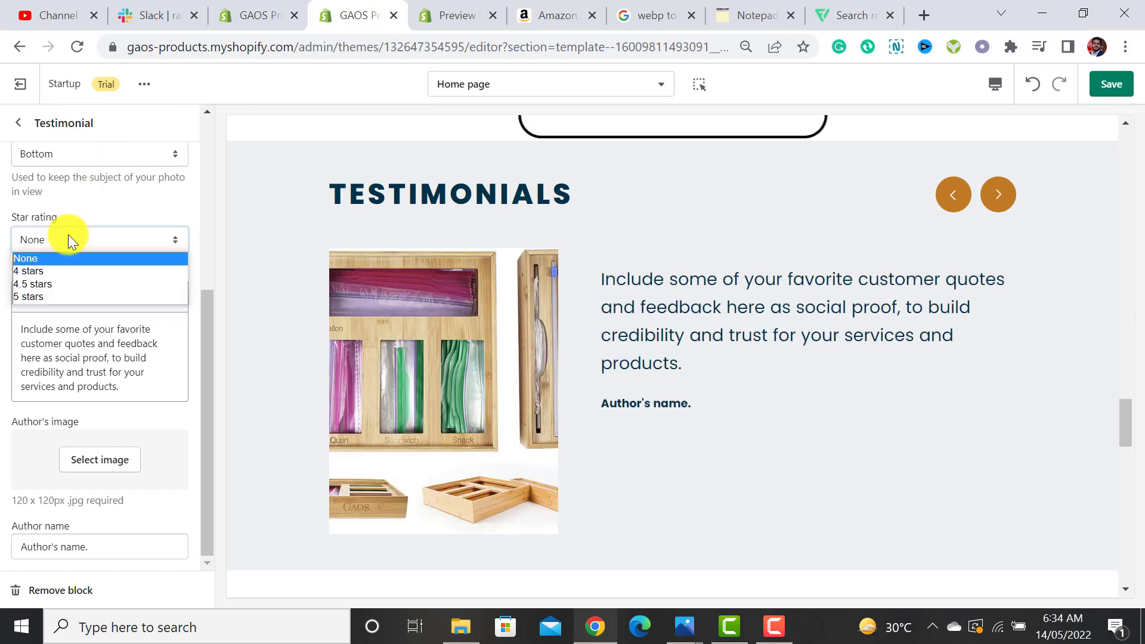
pyautogui.click(60, 287)
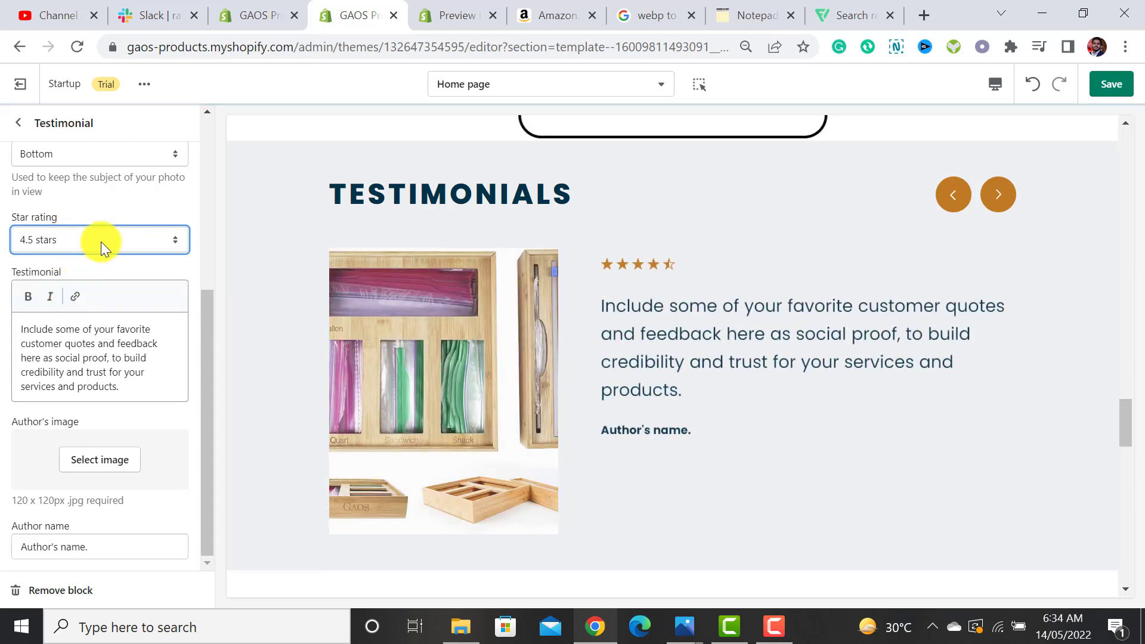
# Step: Check the first testimonial's text and author name fields and return to the section list
pyautogui.moveTo(127, 392); pyautogui.dragTo(12, 325)
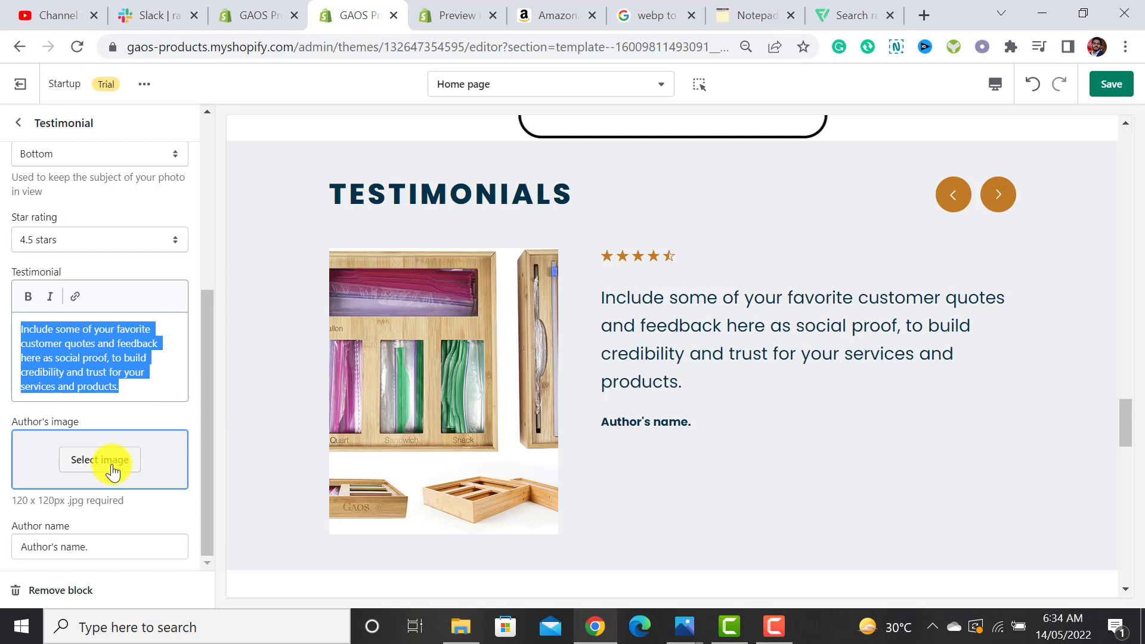
pyautogui.tripleClick(100, 548)
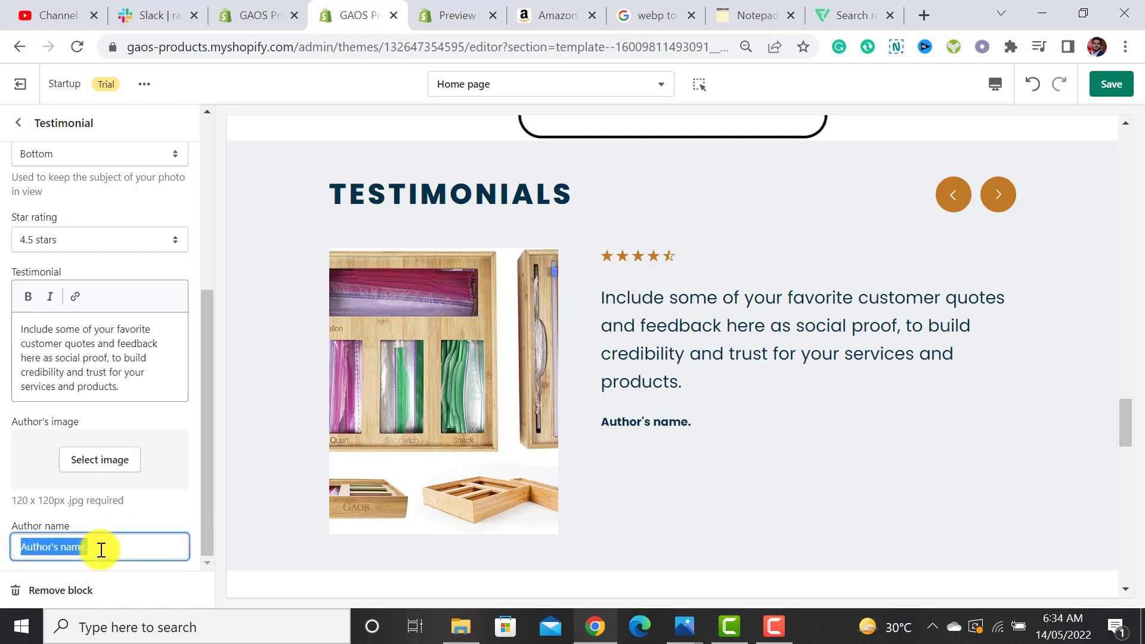
pyautogui.click(19, 122)
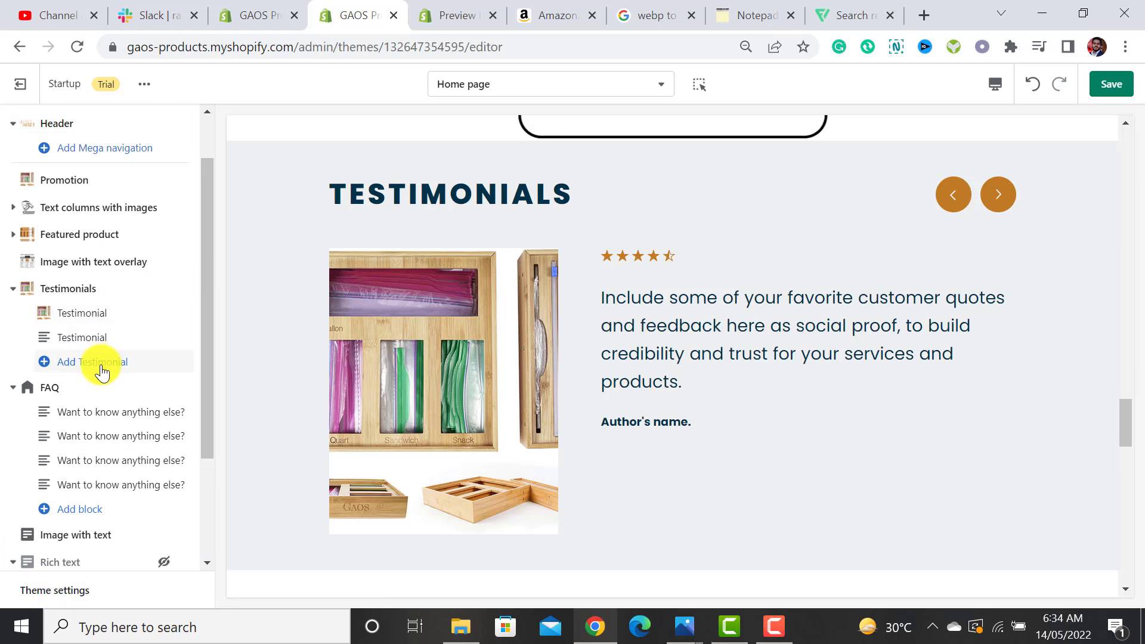
# Step: Collapse the "Testimonials" section and open the first "Want to know anything else?" question block of the "FAQ" section
pyautogui.click(14, 289)
pyautogui.scroll(-7, 860, 308)
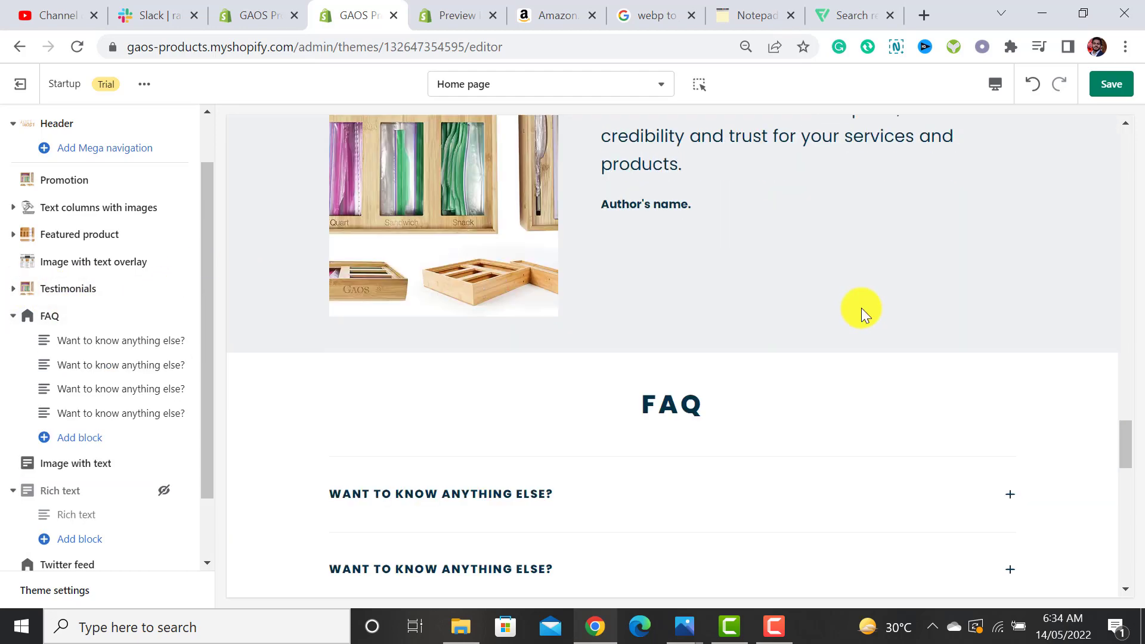
pyautogui.scroll(1, 859, 295)
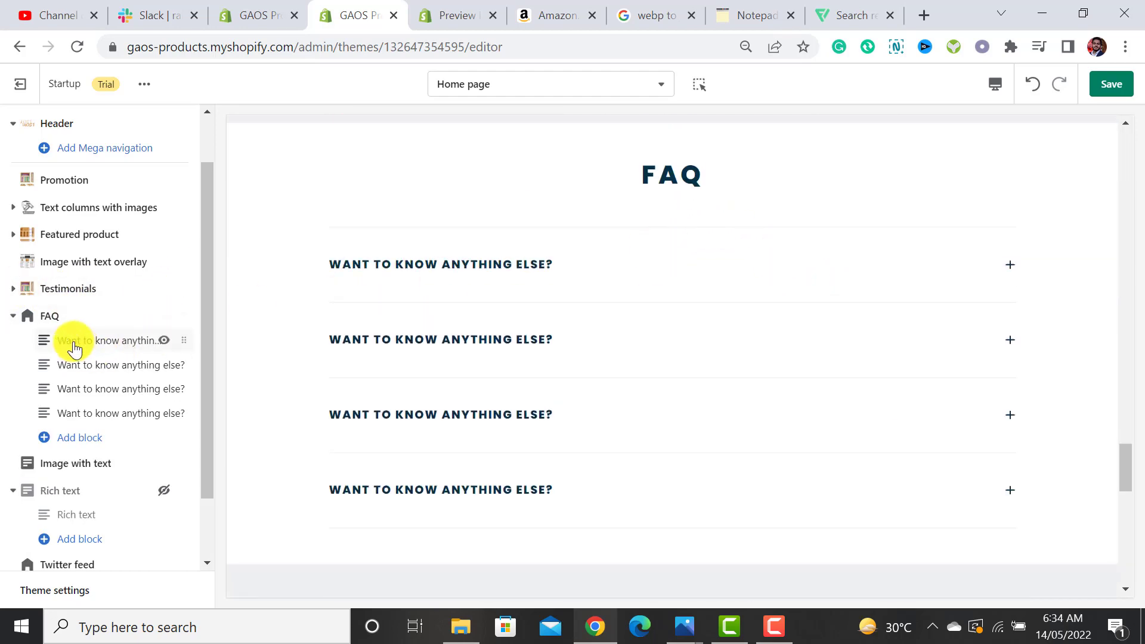
pyautogui.click(74, 342)
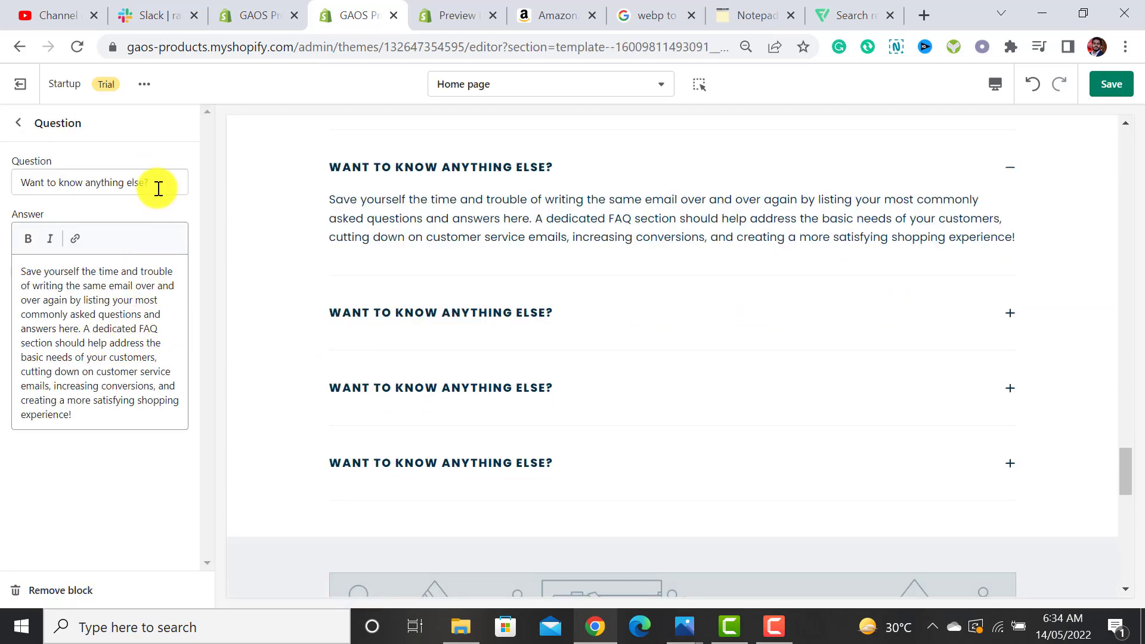
# Step: Check the first FAQ question's title and answer text, return to the section list and collapse the "FAQ" section
pyautogui.tripleClick(144, 180)
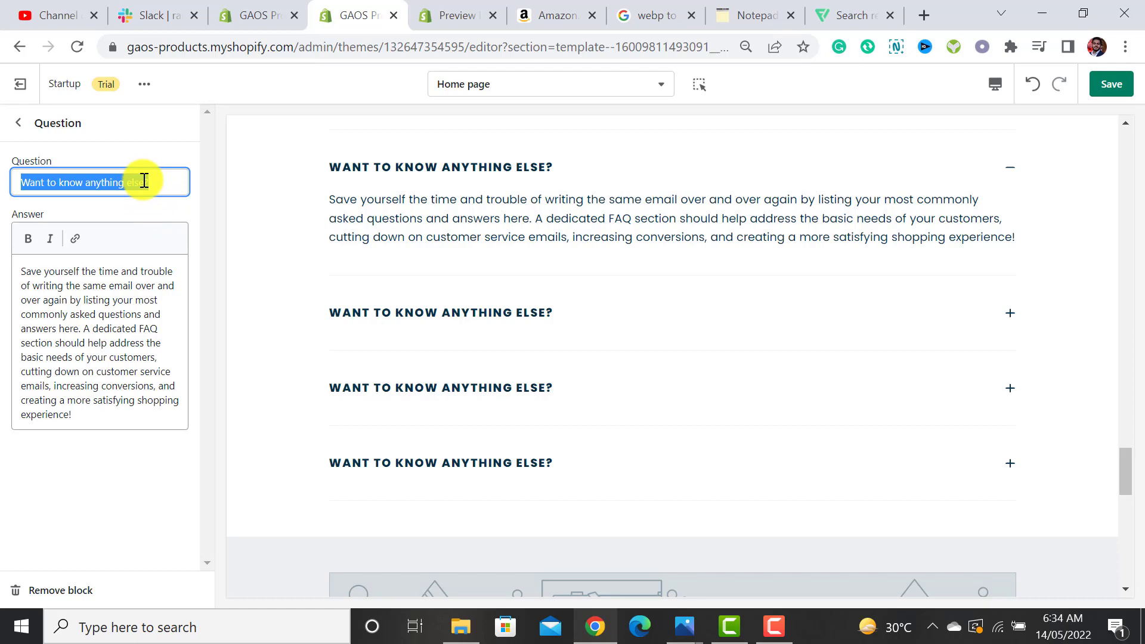
pyautogui.moveTo(72, 414); pyautogui.dragTo(21, 269)
pyautogui.click(15, 122)
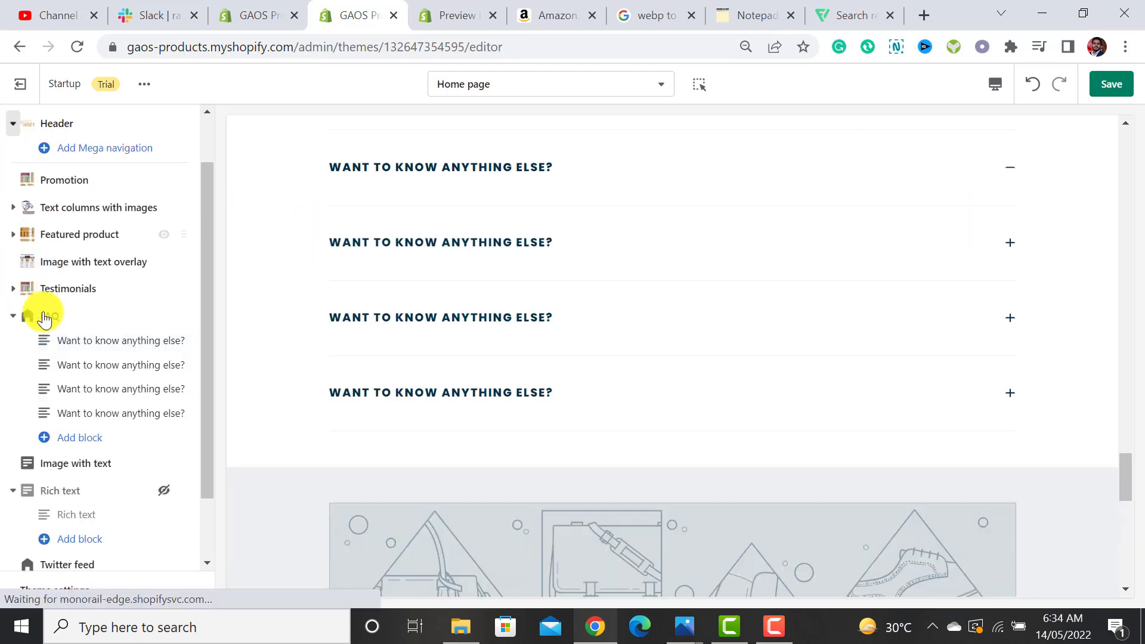
pyautogui.click(13, 315)
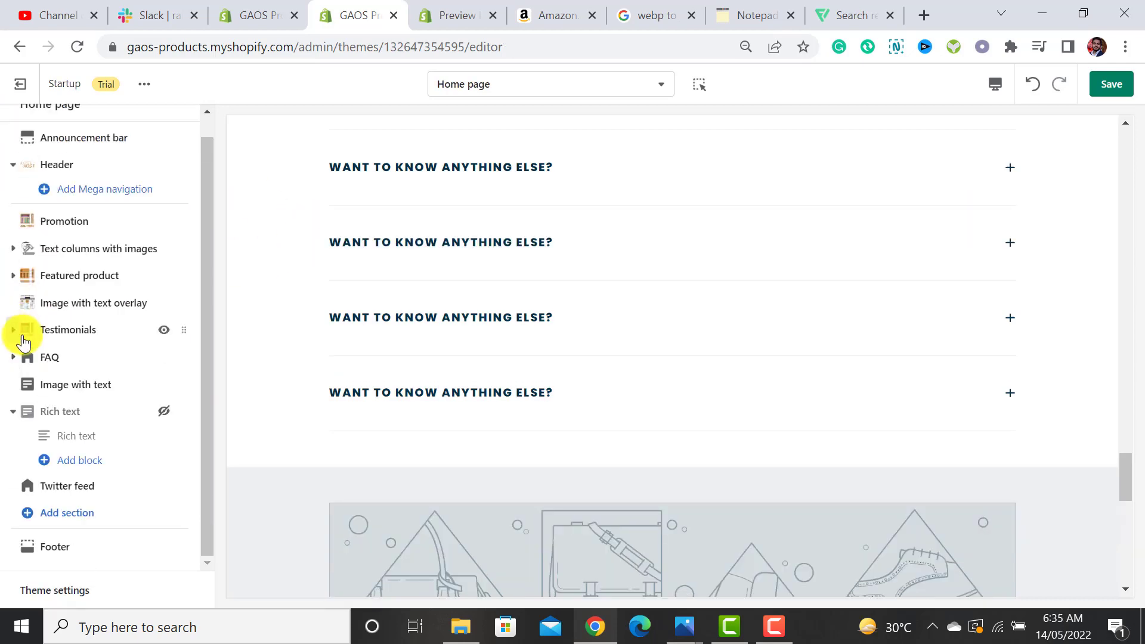
# Step: Open the "Image with text" section, look over its settings and remove it from the home page
pyautogui.click(86, 388)
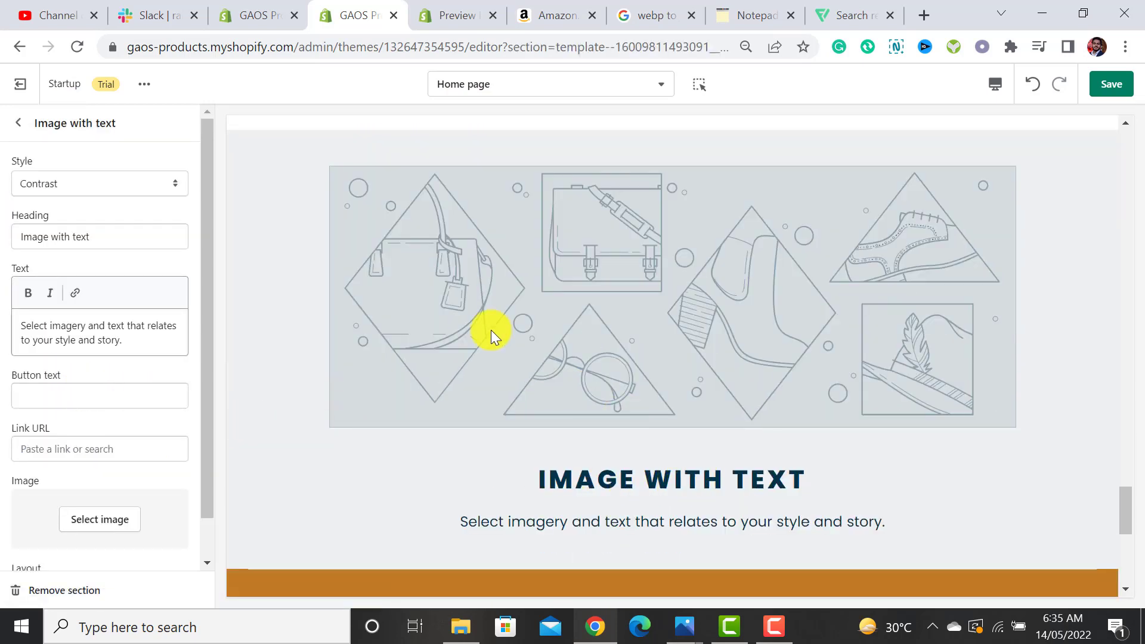
pyautogui.moveTo(201, 214); pyautogui.dragTo(200, 312)
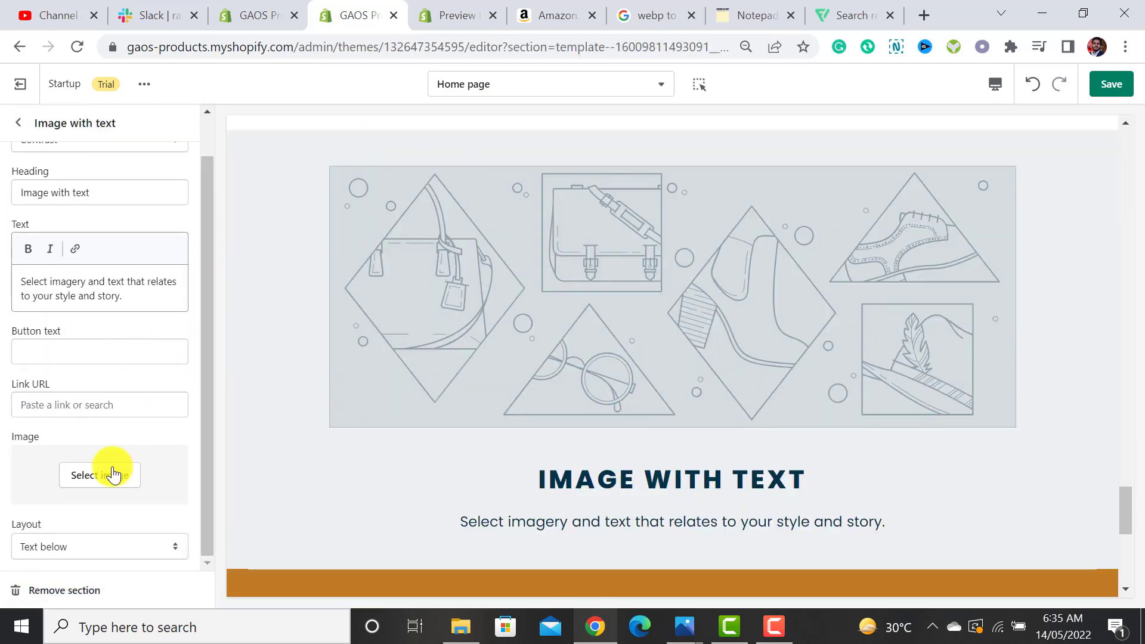
pyautogui.click(63, 591)
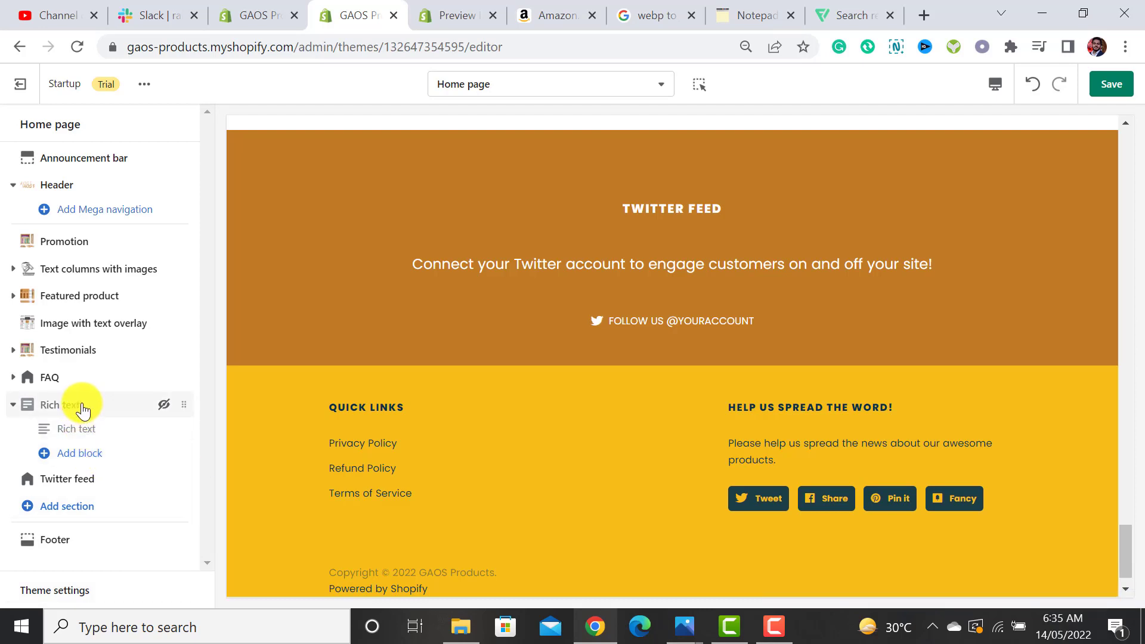
# Step: Try the "Twitter feed" section with the username "shopify" and images shown, and remove the section from the home page
pyautogui.click(78, 488)
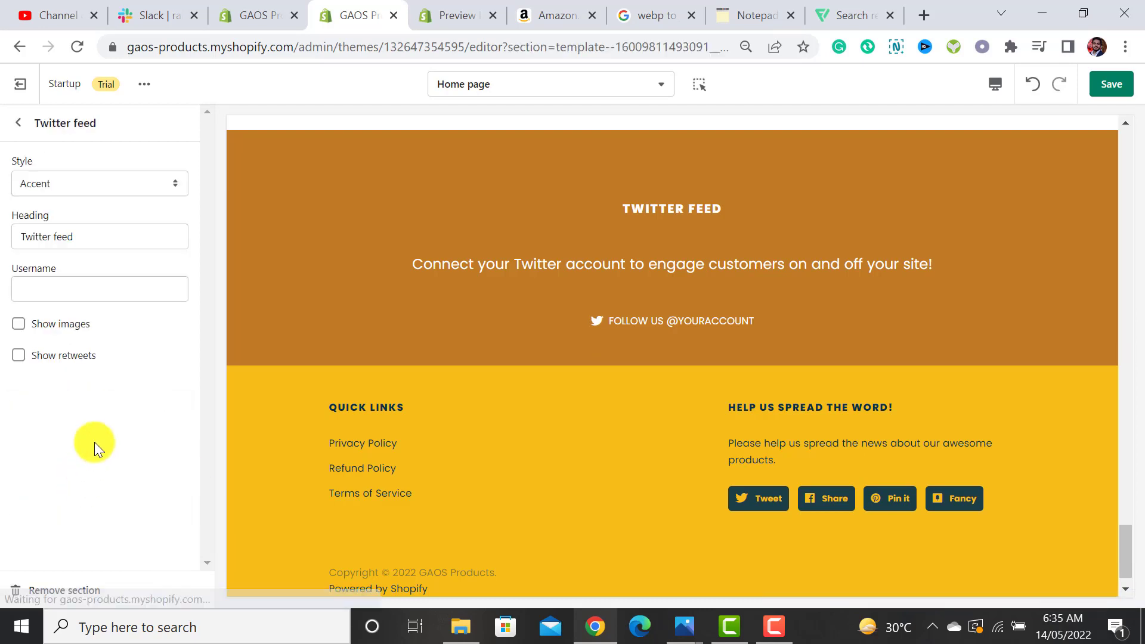
pyautogui.click(67, 291)
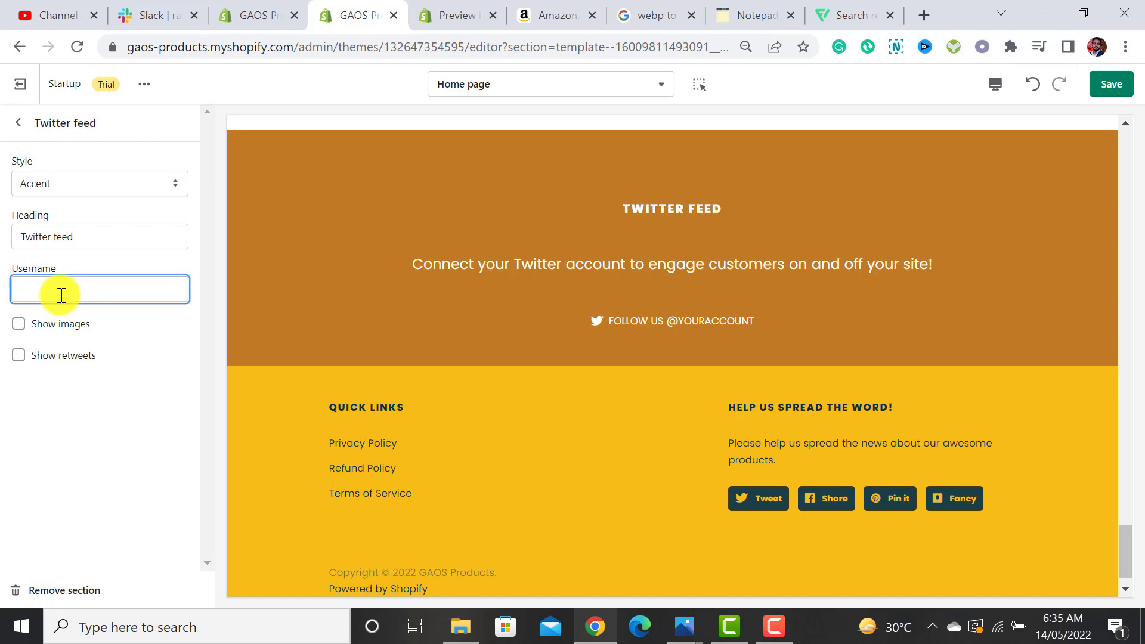
pyautogui.scroll(3, 624, 331)
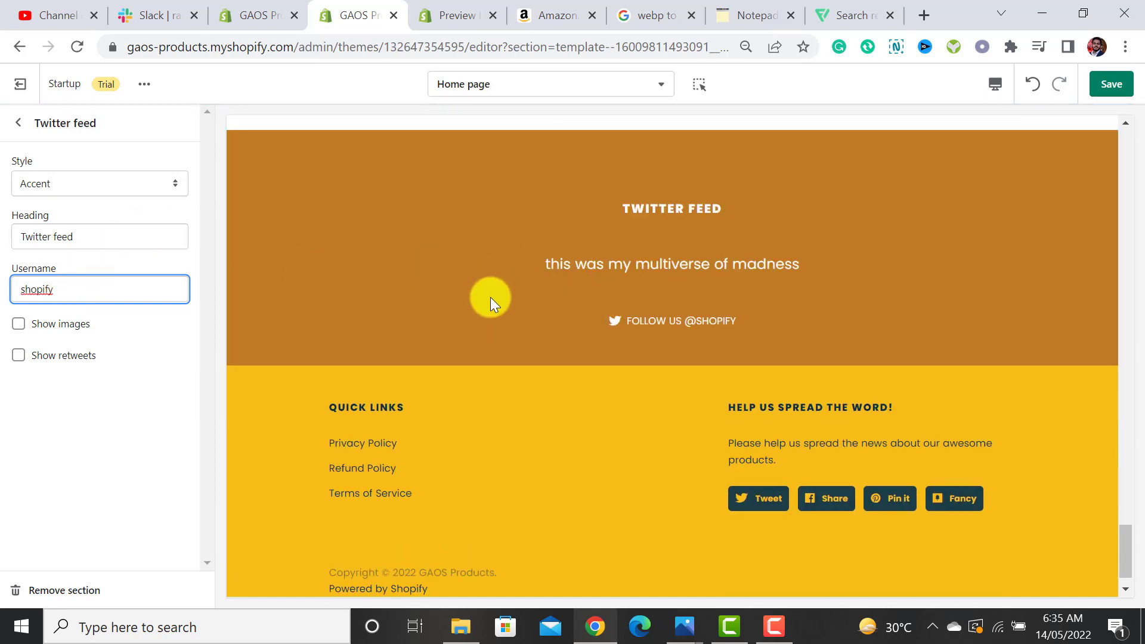
pyautogui.click(501, 320)
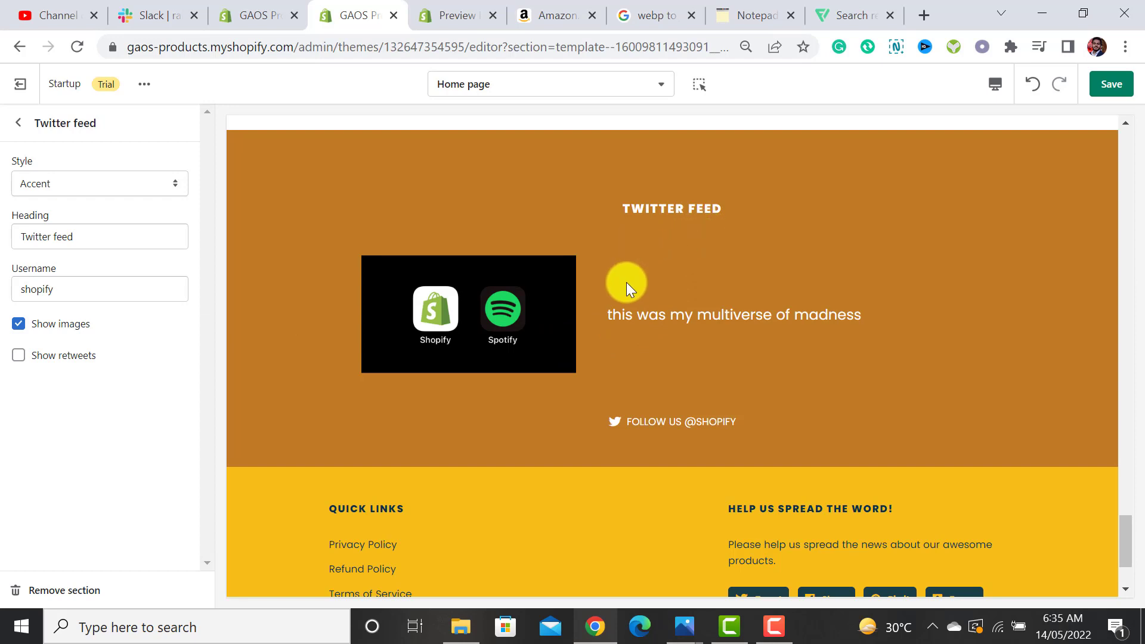
pyautogui.click(61, 588)
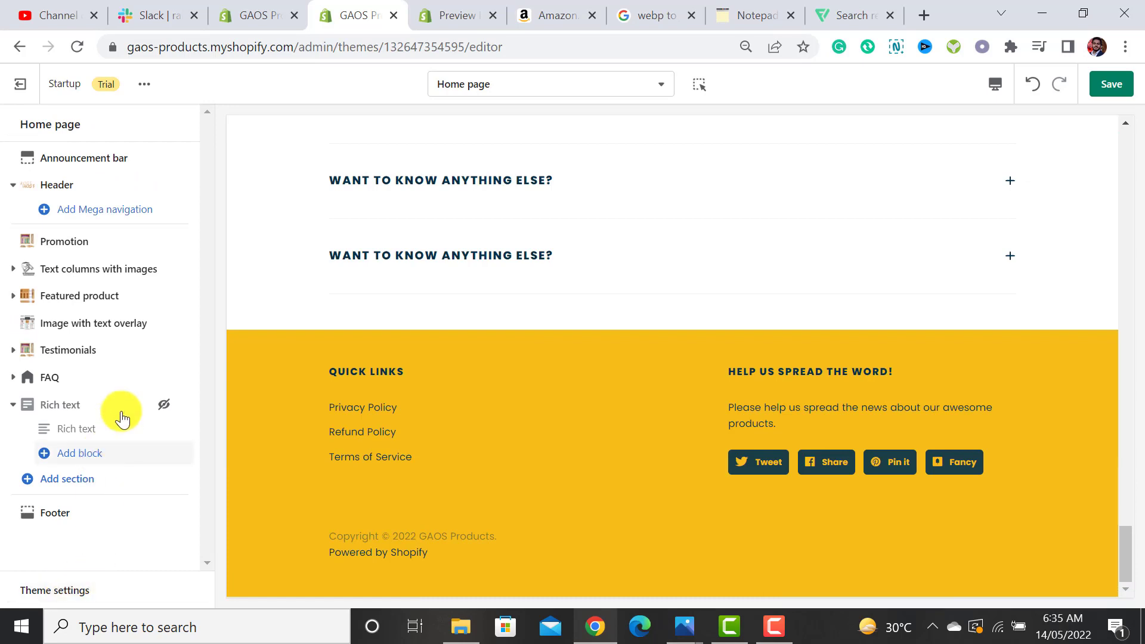
# Step: Open the "Footer" section and change its Menu 1 to "Customer Support"
pyautogui.click(58, 522)
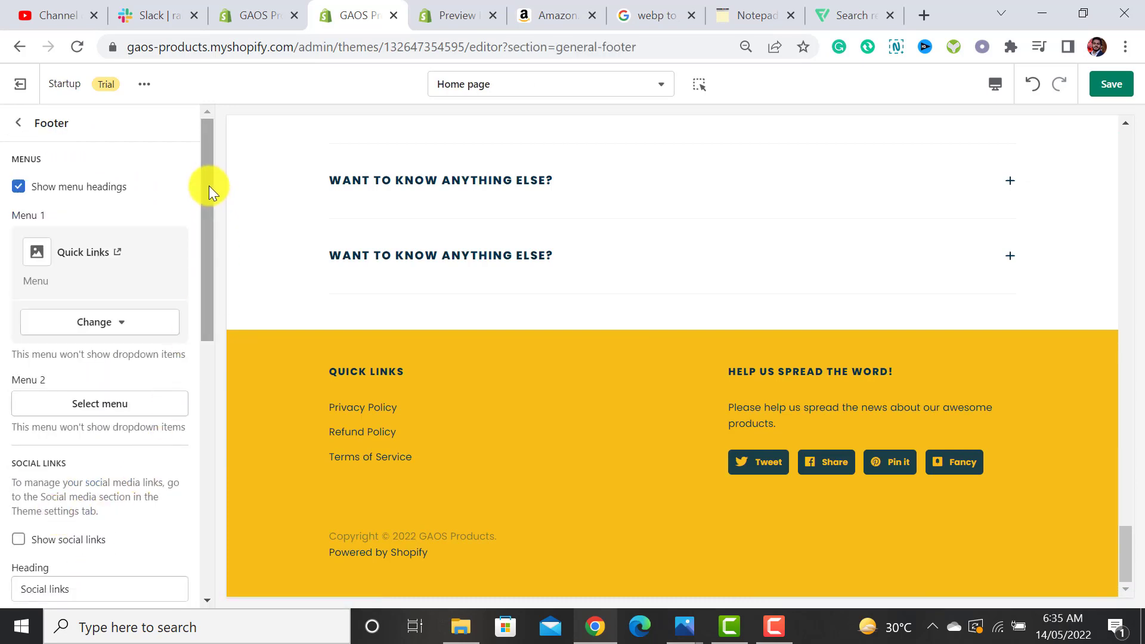
pyautogui.moveTo(208, 191)
pyautogui.mouseDown()
pyautogui.moveTo(209, 204)
pyautogui.moveTo(209, 194)
pyautogui.mouseUp()
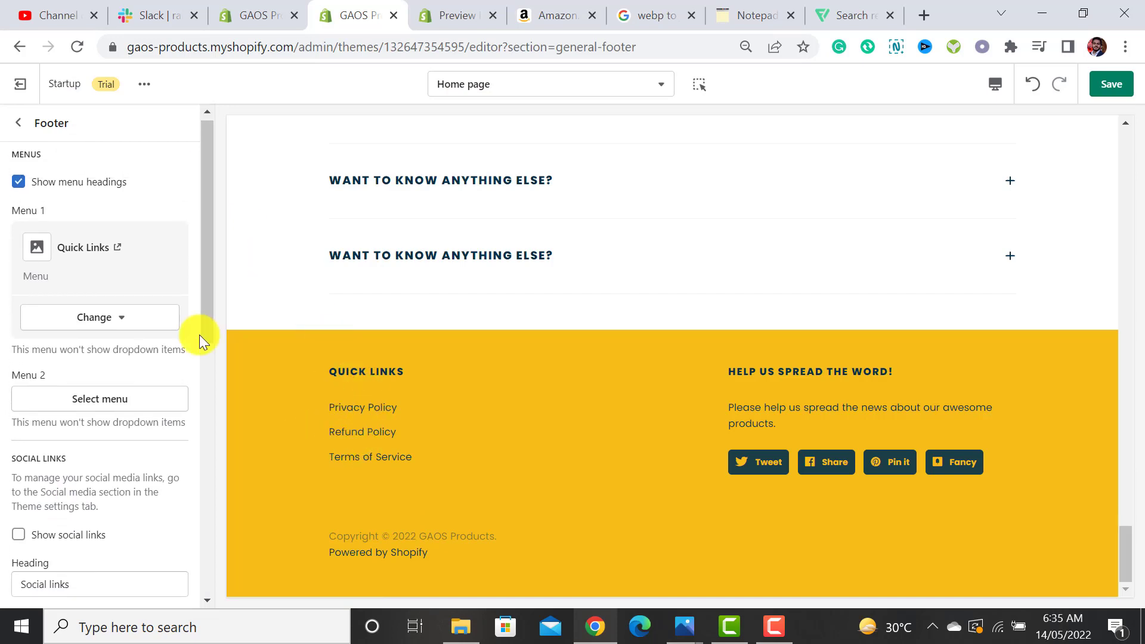
pyautogui.click(92, 328)
pyautogui.click(106, 357)
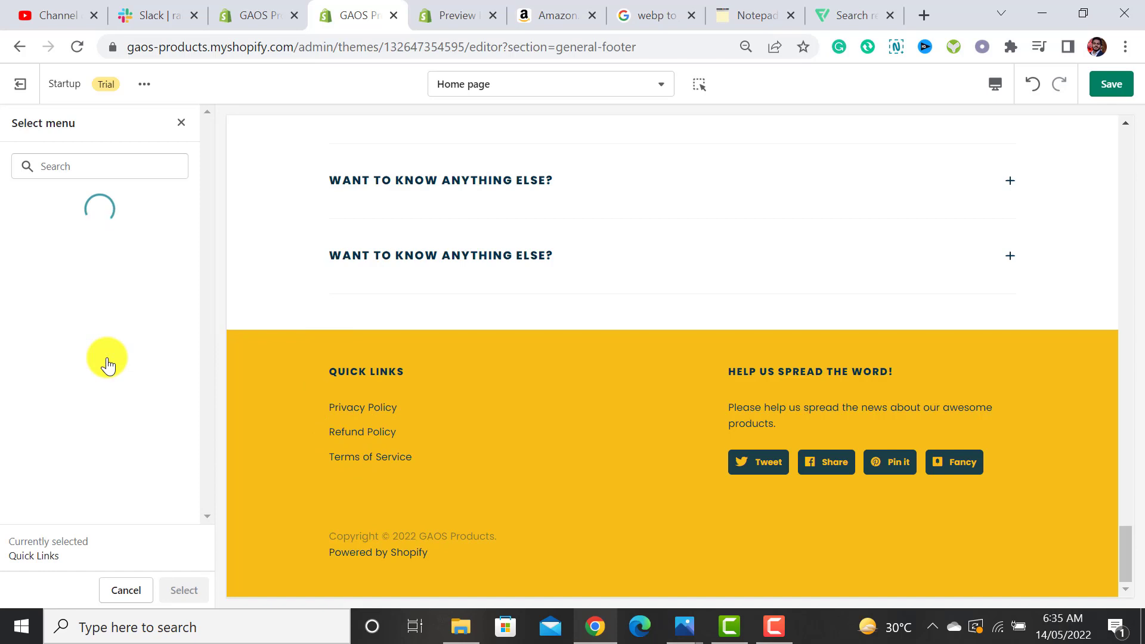
pyautogui.click(84, 250)
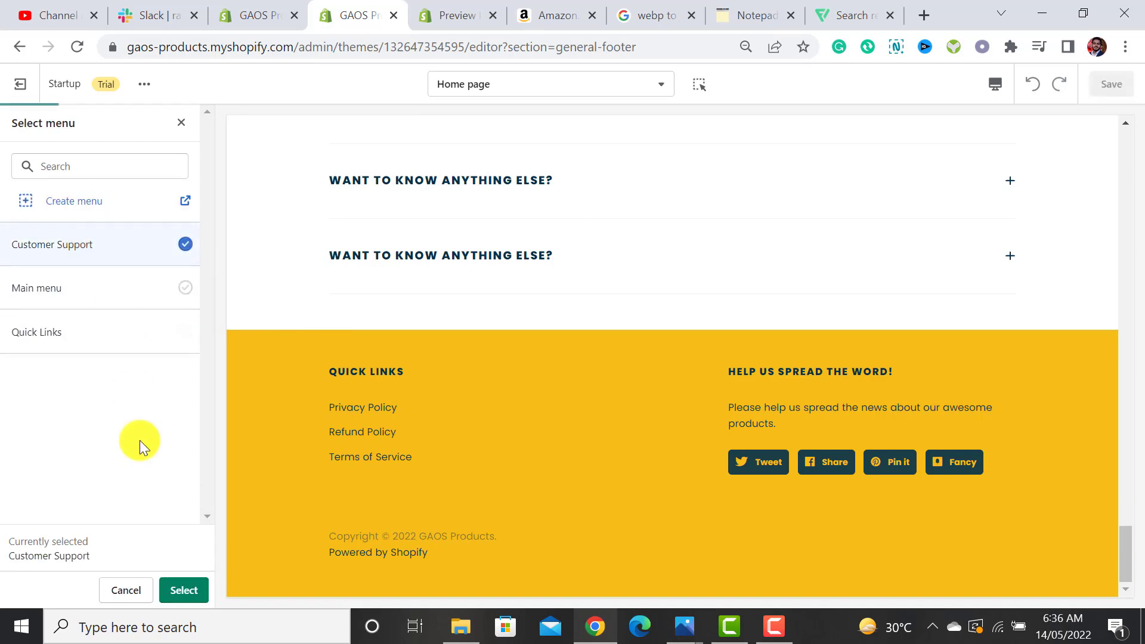
pyautogui.click(173, 590)
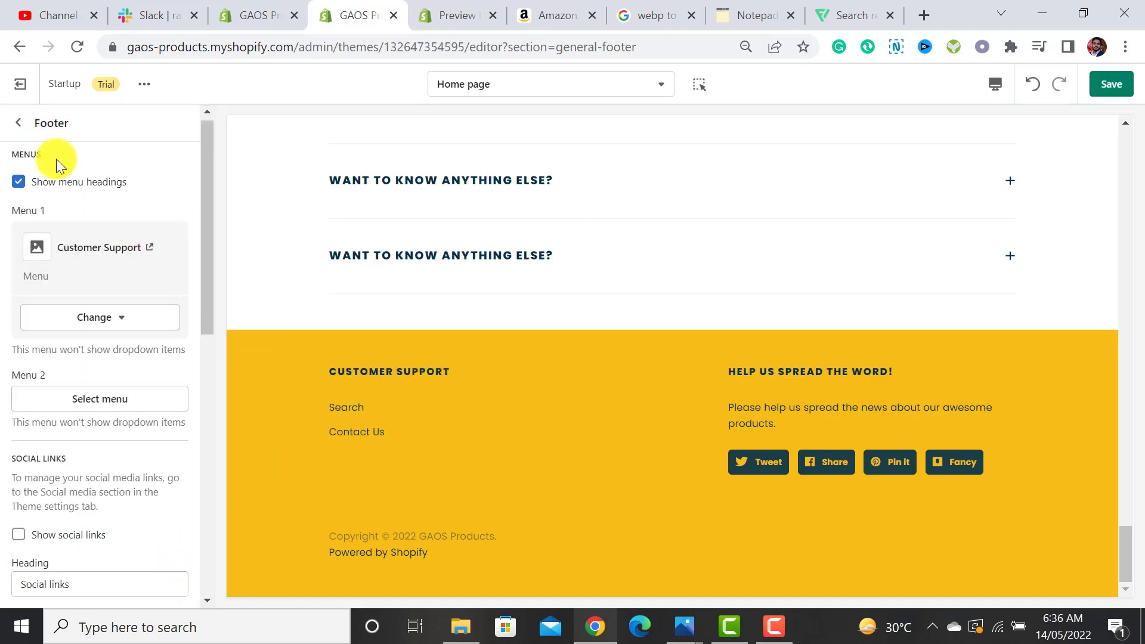
# Step: Assign the "Quick Links" menu to the footer's Menu 2
pyautogui.click(95, 398)
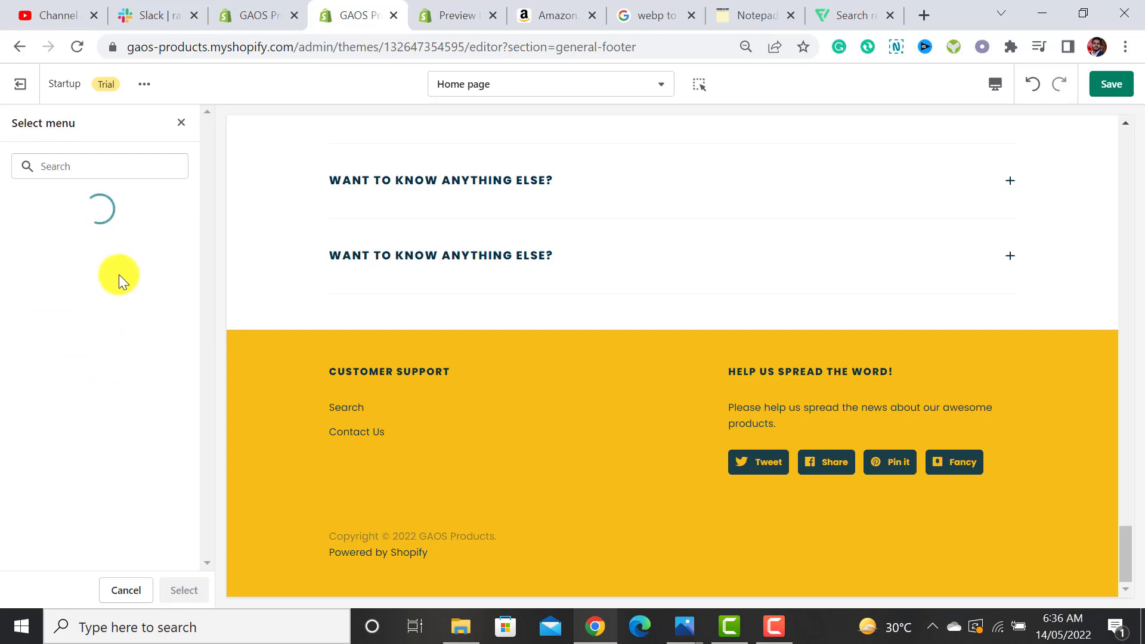
pyautogui.click(72, 332)
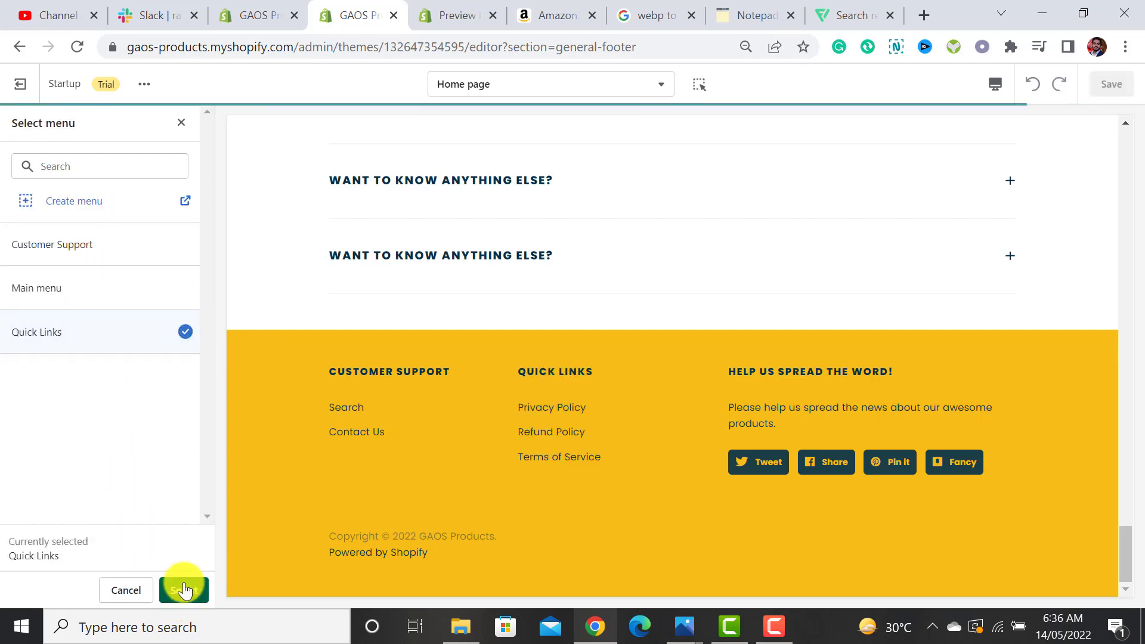
pyautogui.click(183, 590)
# Step: Enable social links in the footer and review its share, payment icon, language and country selector options
pyautogui.moveTo(209, 300); pyautogui.dragTo(206, 420)
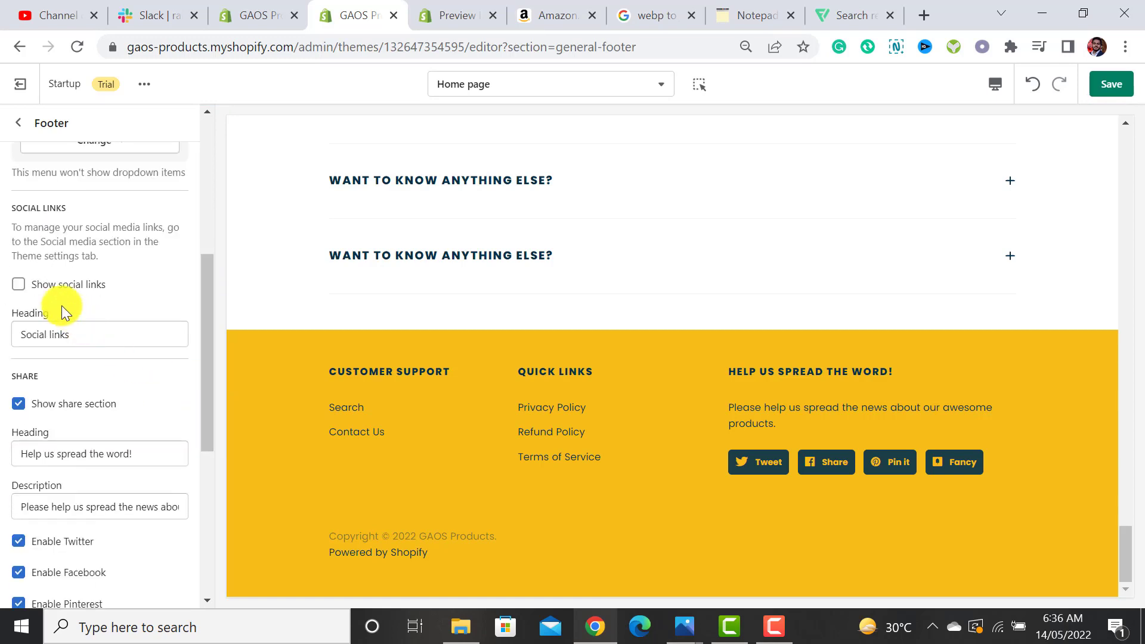
pyautogui.click(19, 285)
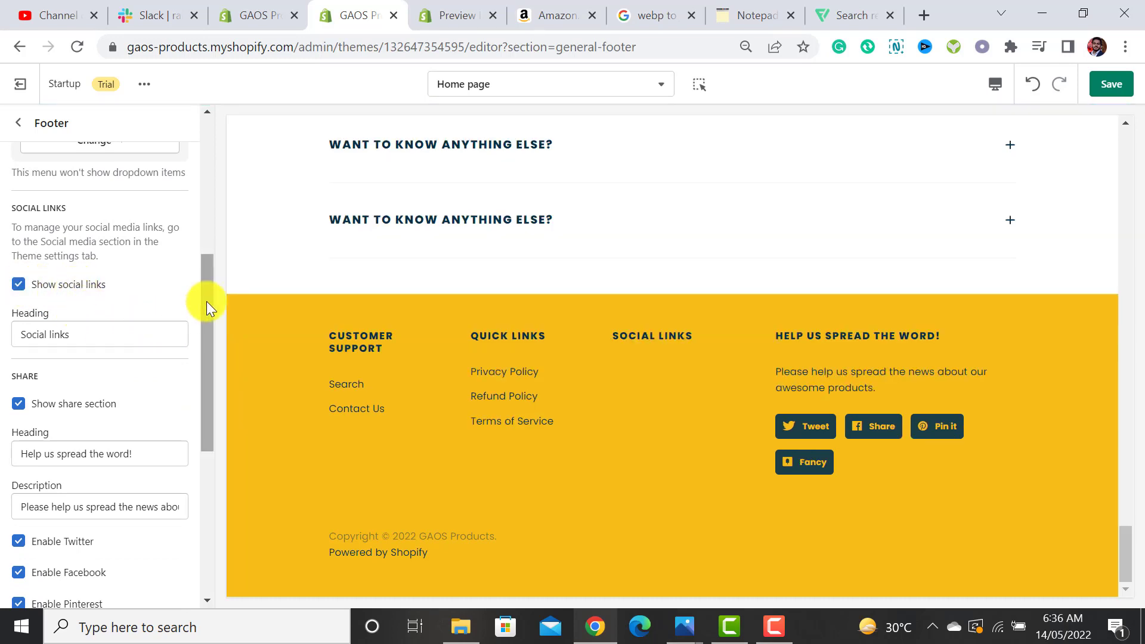
pyautogui.moveTo(206, 314); pyautogui.dragTo(209, 403)
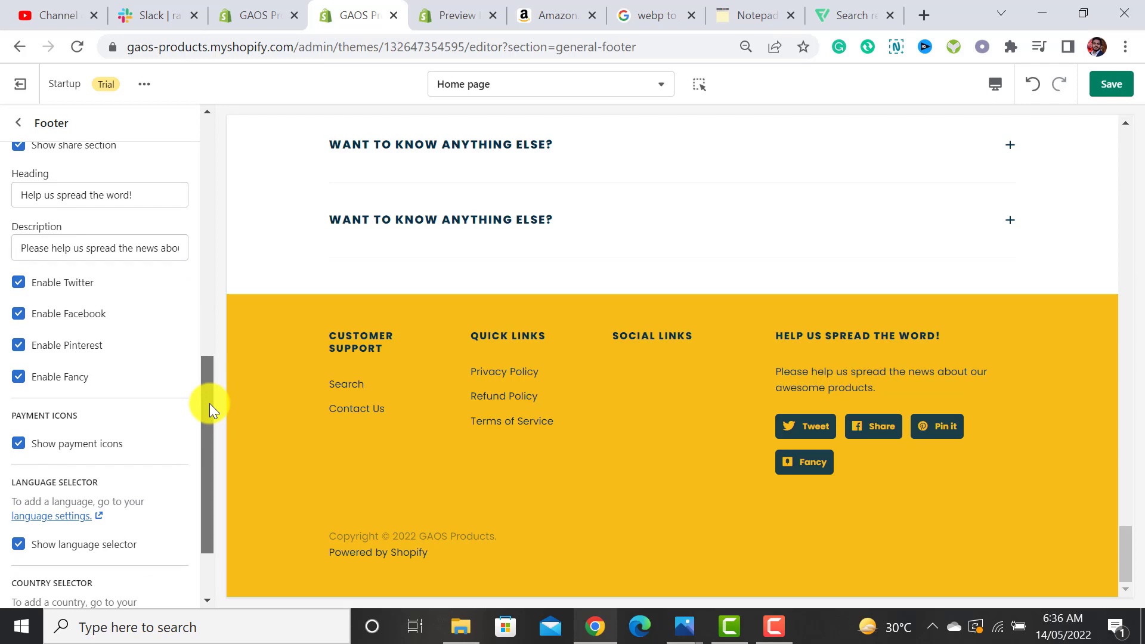
pyautogui.moveTo(209, 403); pyautogui.dragTo(210, 481)
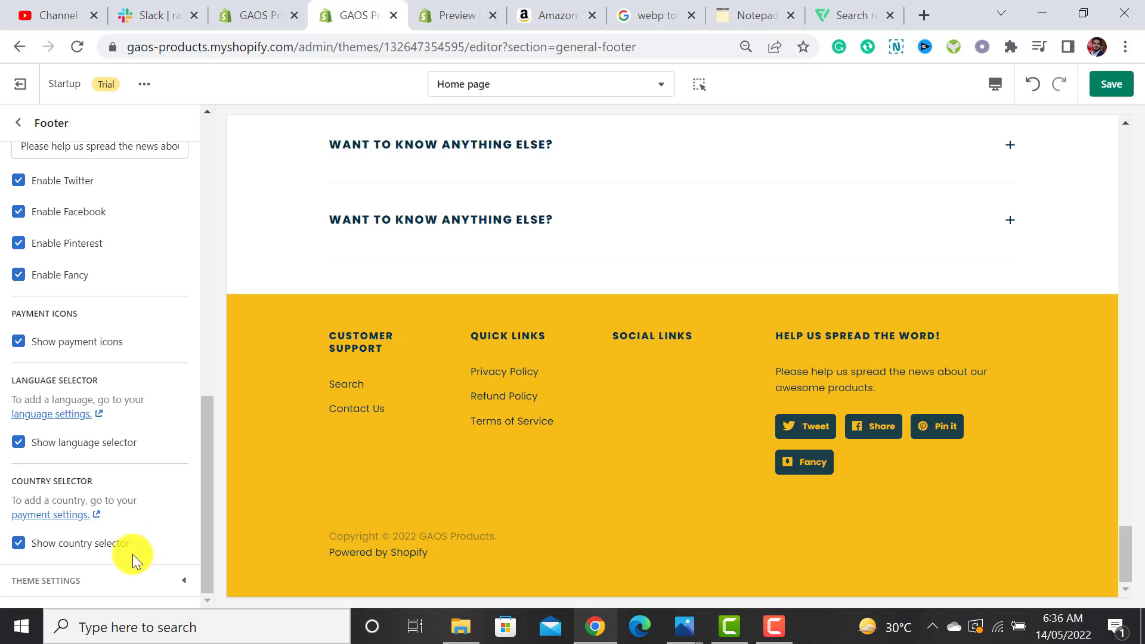
# Step: In the footer's theme settings, set the Facebook, Twitter and Instagram links to the placeholder "#"
pyautogui.click(59, 579)
pyautogui.moveTo(210, 327); pyautogui.dragTo(189, 382)
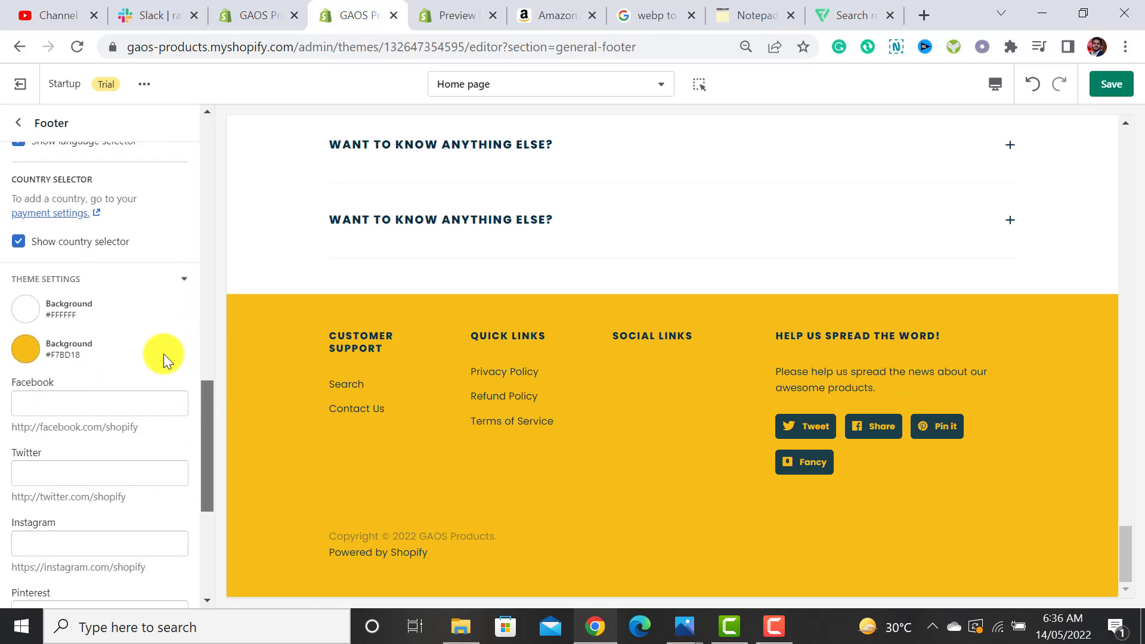
pyautogui.click(89, 403)
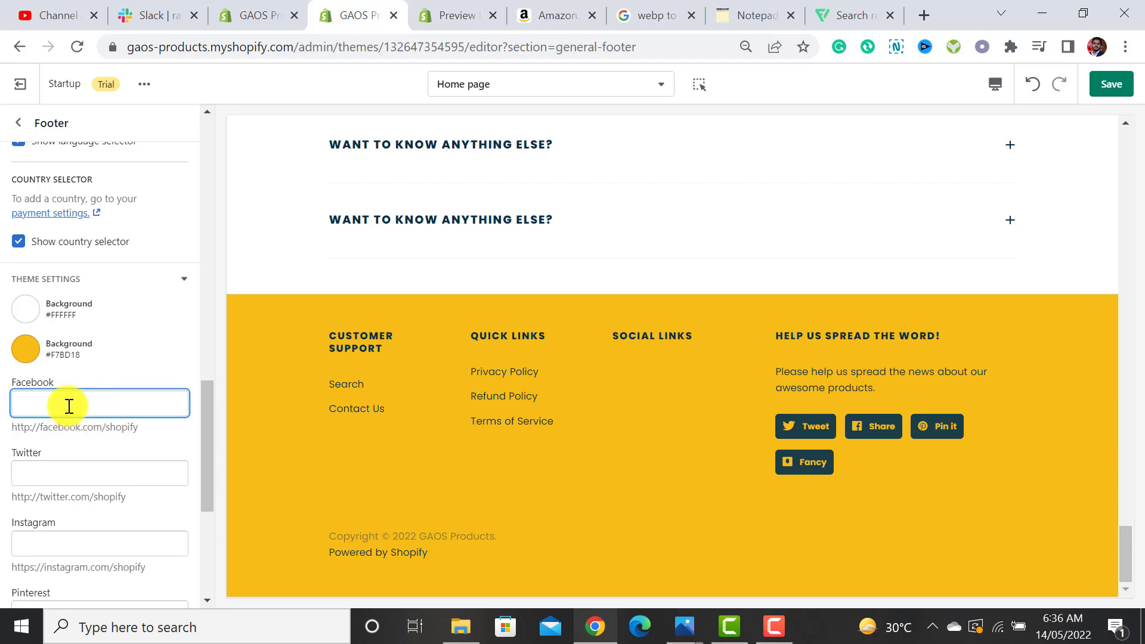
pyautogui.write('#')
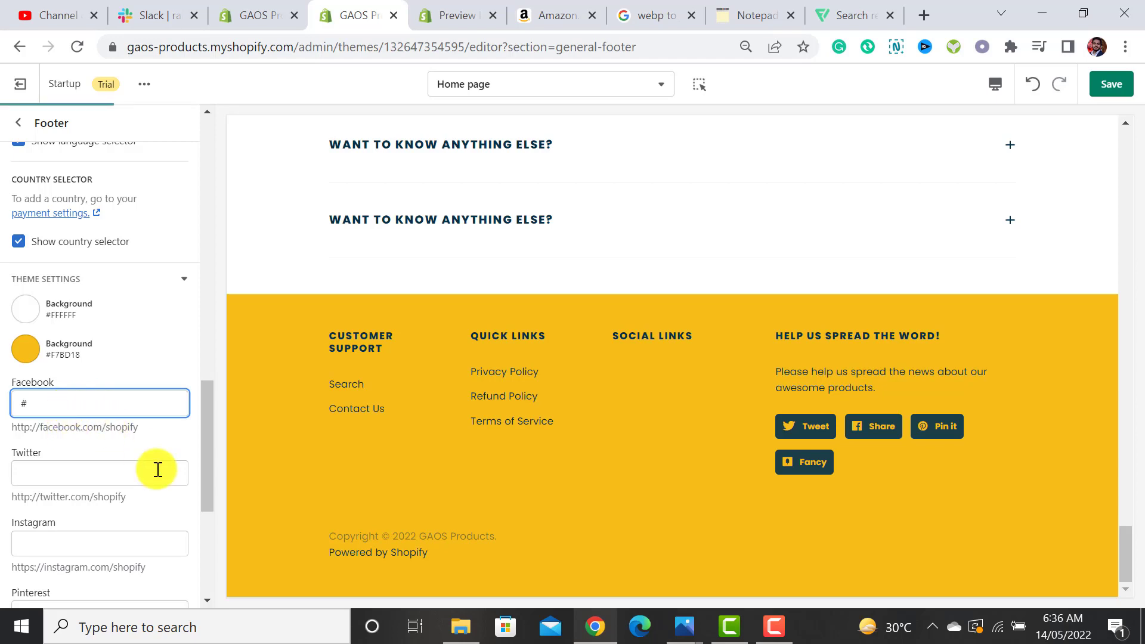
pyautogui.click(165, 462)
pyautogui.write('#')
pyautogui.scroll(-1, 55, 430)
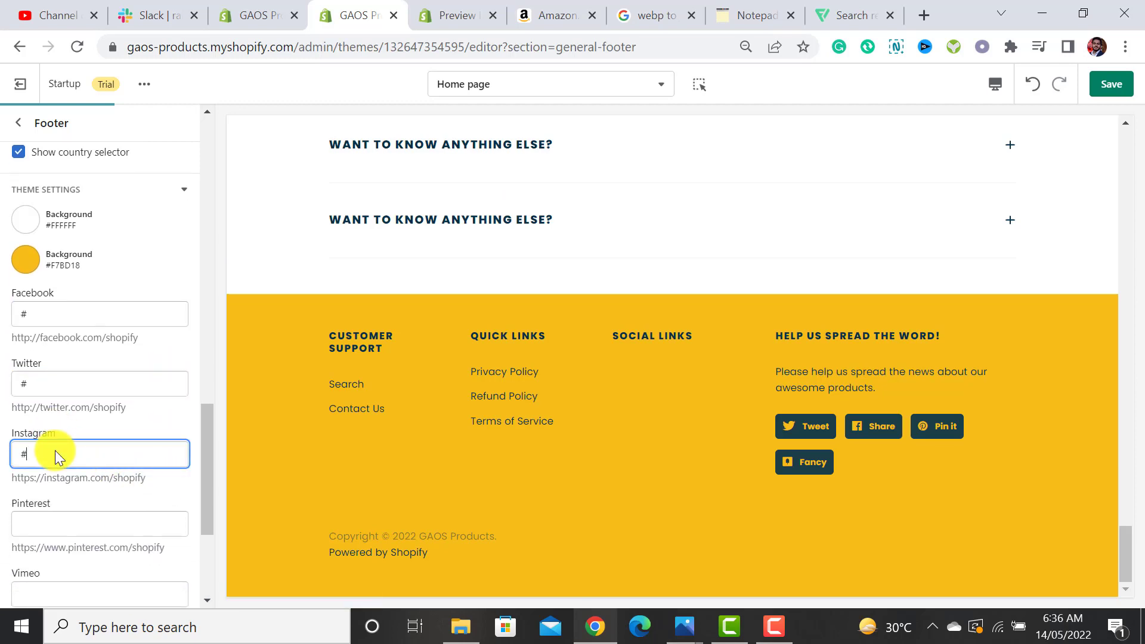
# Step: Set the Pinterest and YouTube links to "#" and save the theme changes
pyautogui.click(90, 524)
pyautogui.write('#')
pyautogui.scroll(-4, 92, 513)
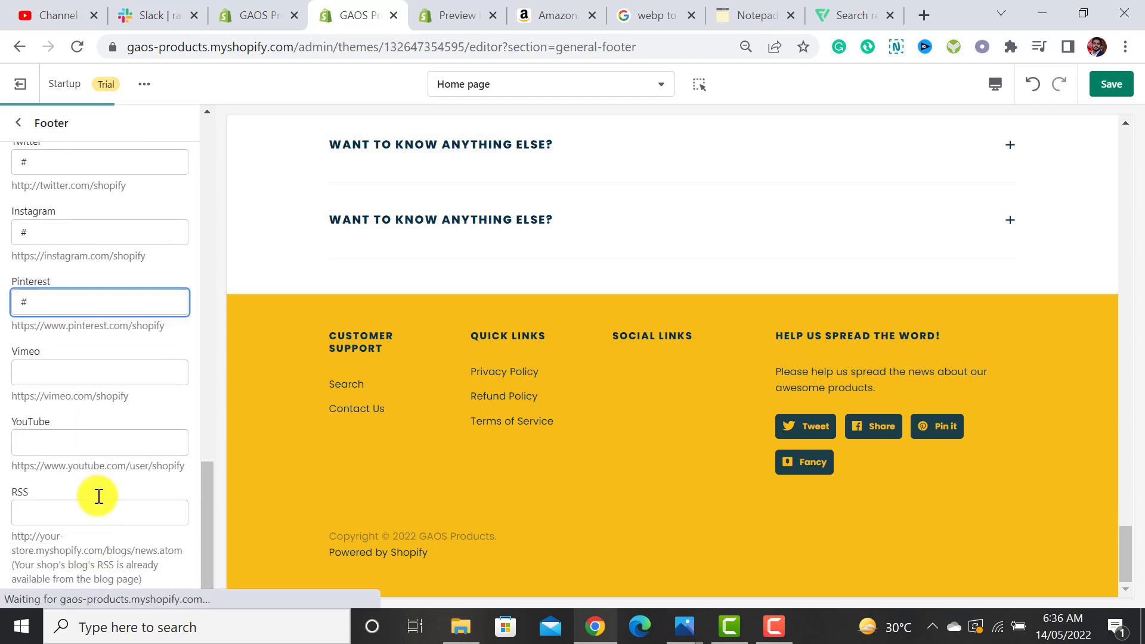
pyautogui.click(48, 434)
pyautogui.write('#')
pyautogui.click(1112, 84)
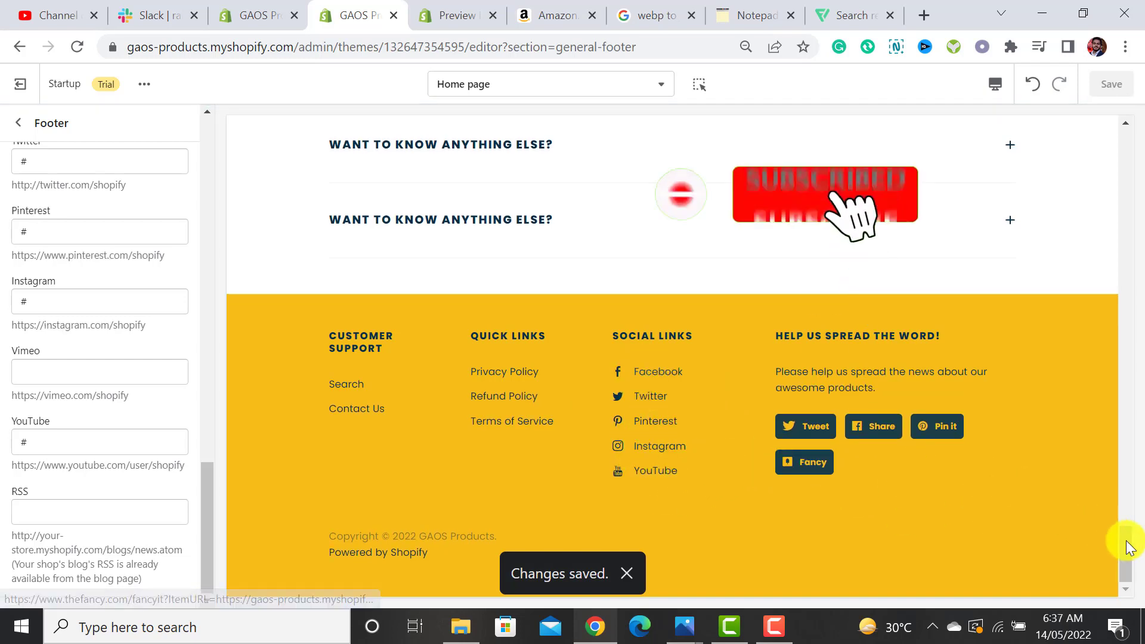
# Step: In the general theme settings, set the favicon to the orange wooden crate logo from the image library and save
pyautogui.click(19, 123)
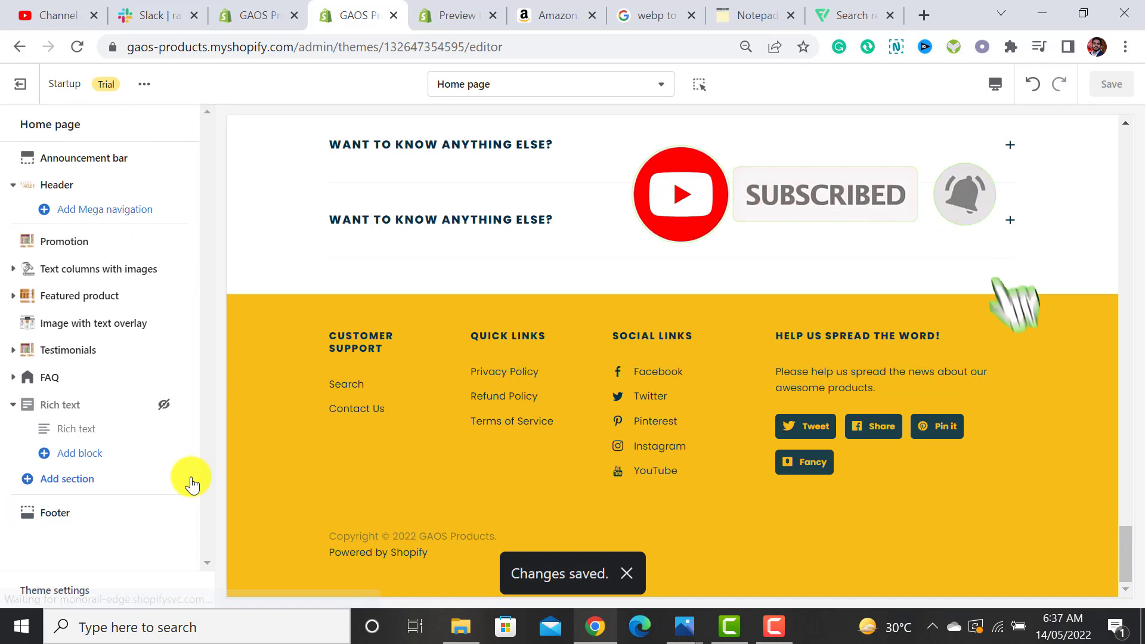
pyautogui.click(84, 596)
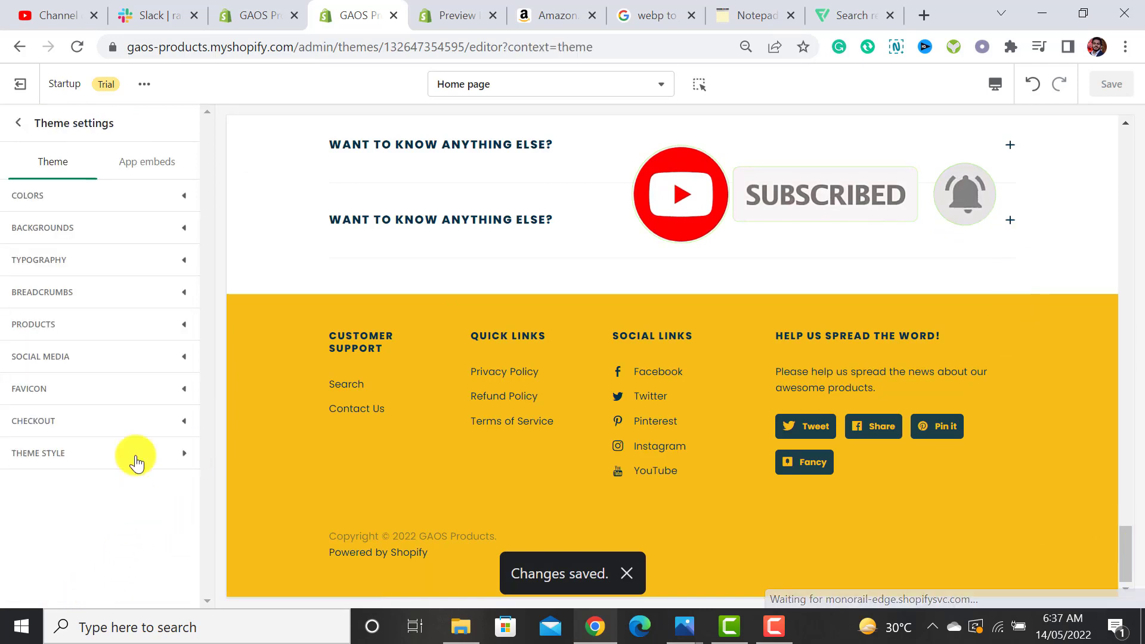
pyautogui.click(73, 397)
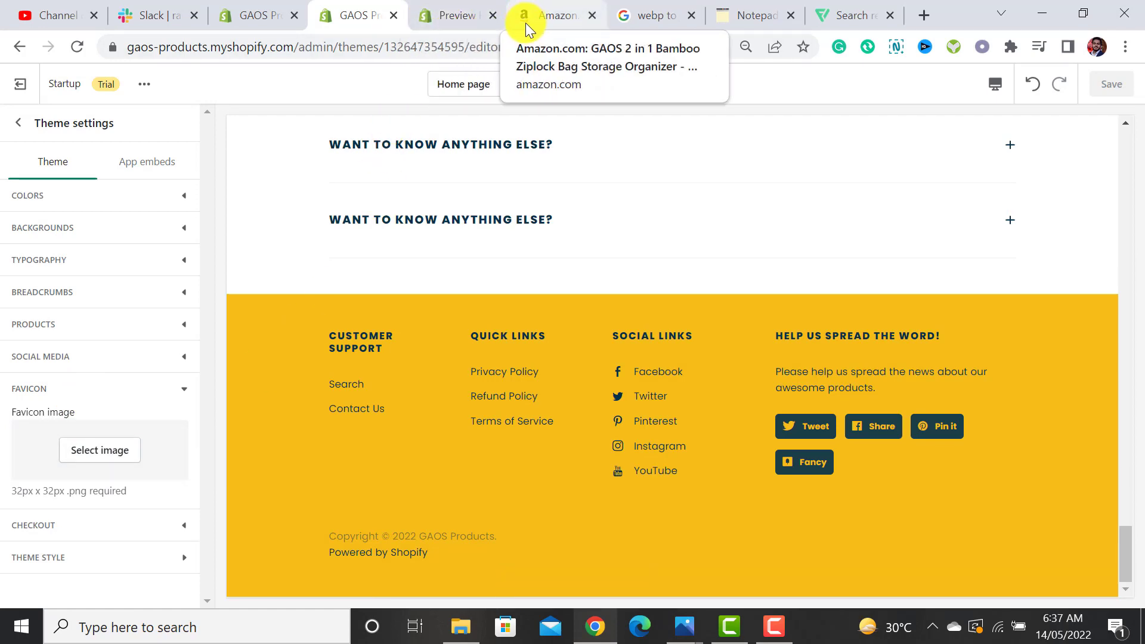
pyautogui.click(100, 451)
pyautogui.scroll(-5, 161, 393)
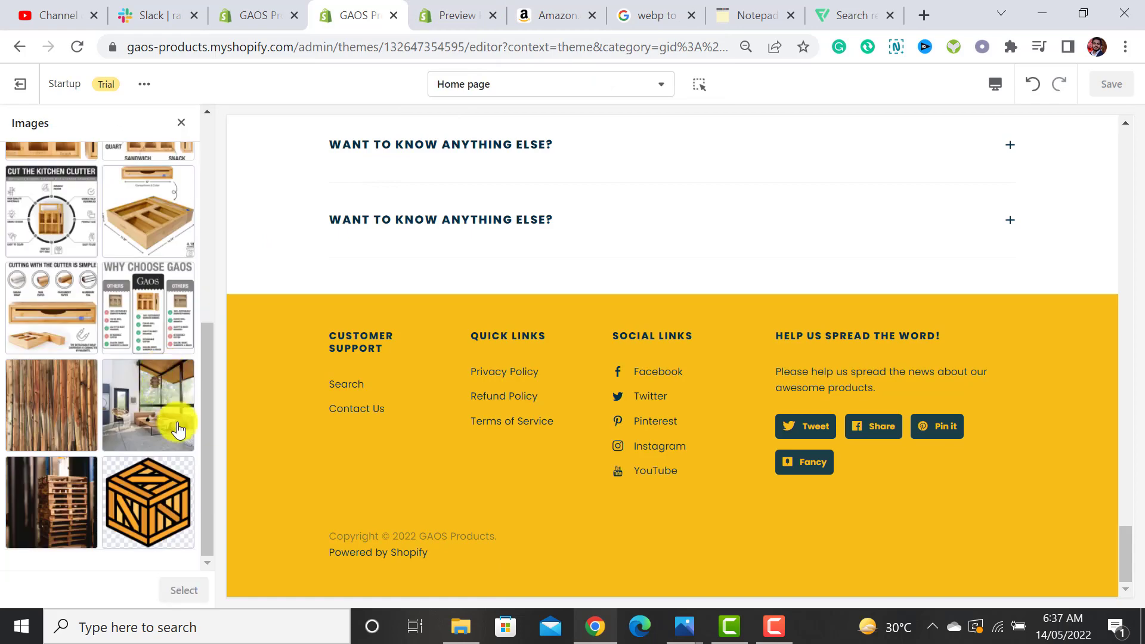
pyautogui.click(157, 531)
pyautogui.click(184, 590)
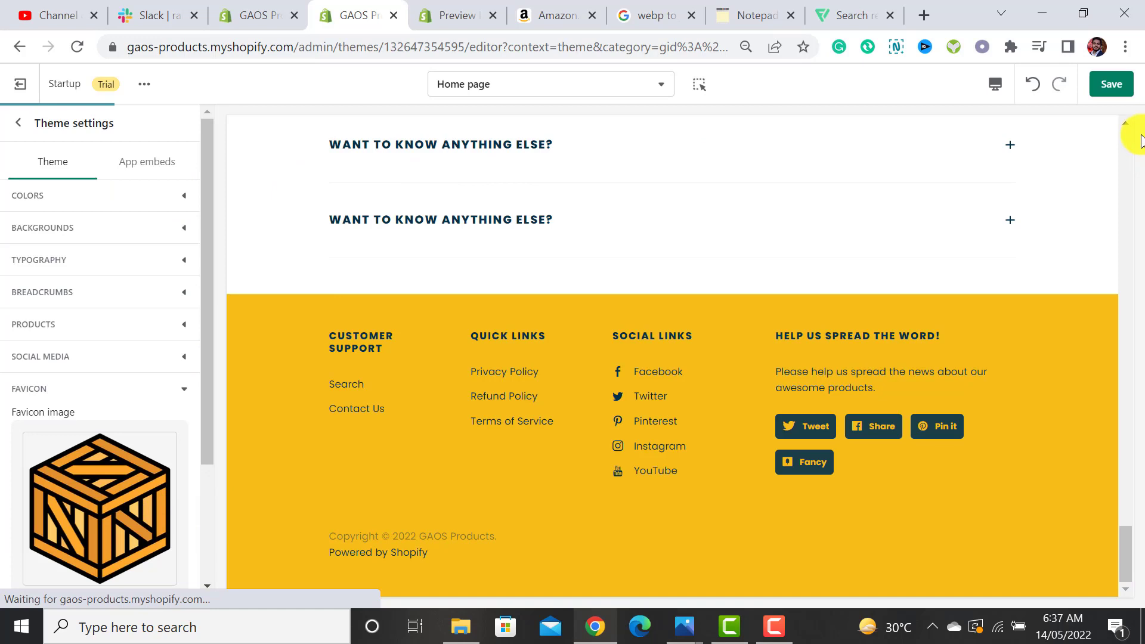
pyautogui.click(1111, 85)
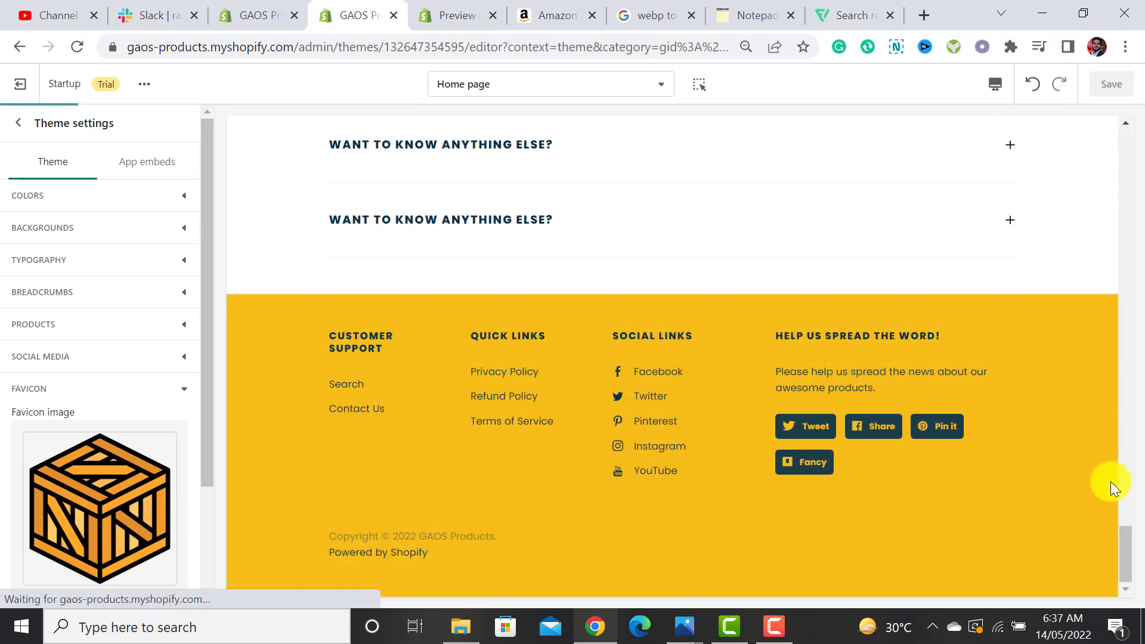